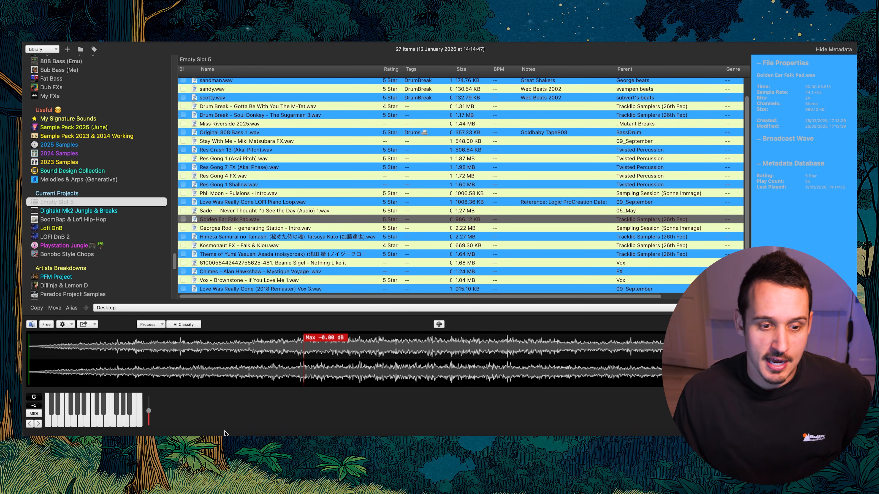
Audition the Love Was Really Gone LOFI Piano Loop and Sade - I Never Thought I'd See the Day samples in the sample library
{"action": "left_click", "coordinate": [218, 447]}
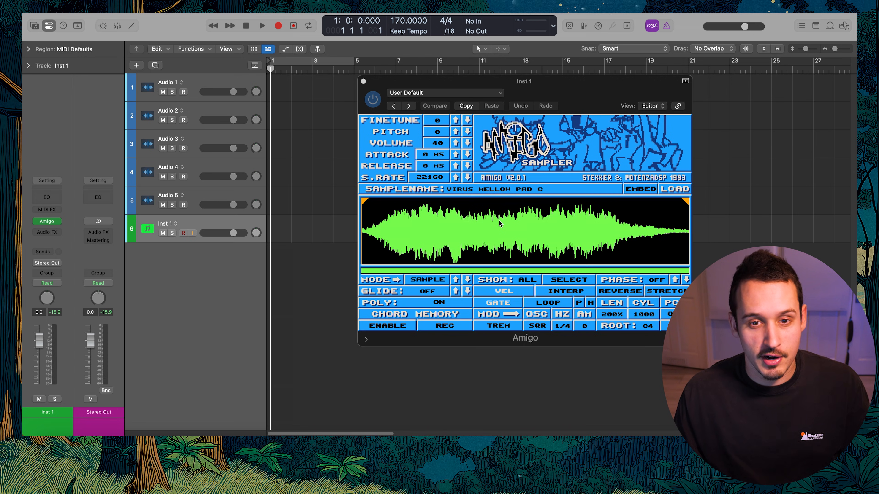
{"action": "key", "text": "ctrl+Right"}
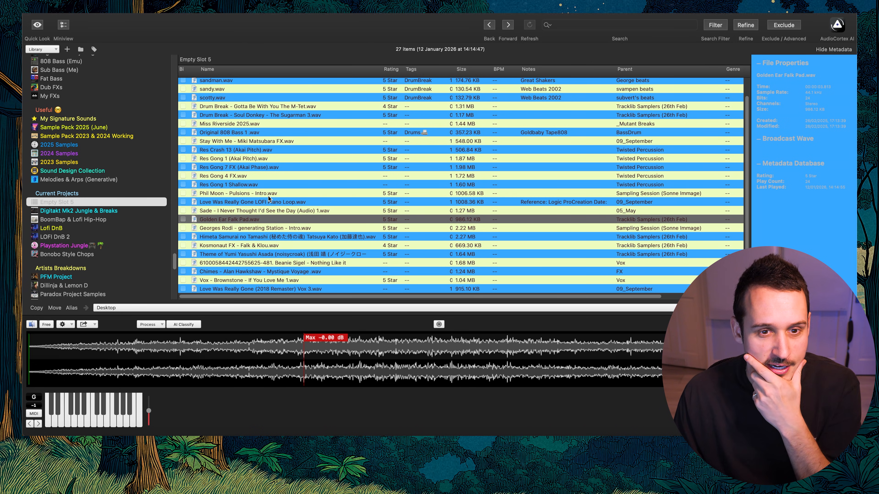
{"action": "left_click", "coordinate": [283, 203]}
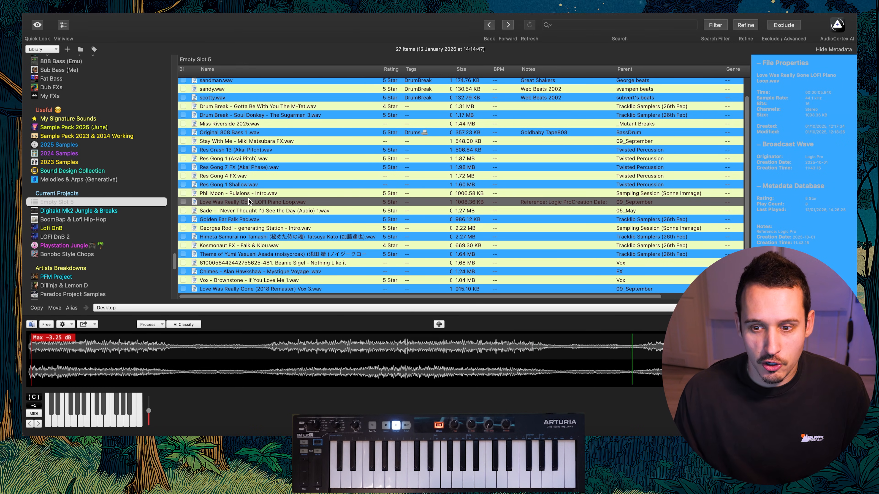
{"action": "left_click", "coordinate": [270, 211]}
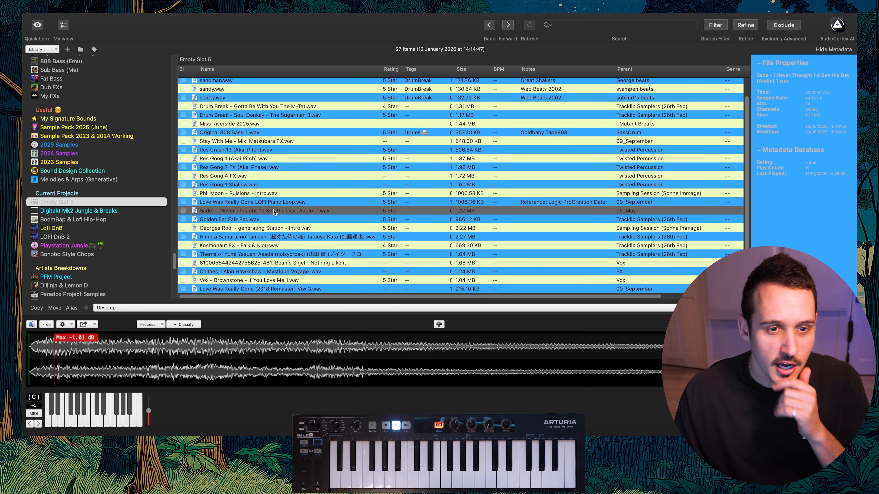
Compare the two samples once more and load Sade - I Never Thought I'd See the Day into the Amigo sampler
{"action": "key", "text": "Up"}
{"action": "key", "text": "Down"}
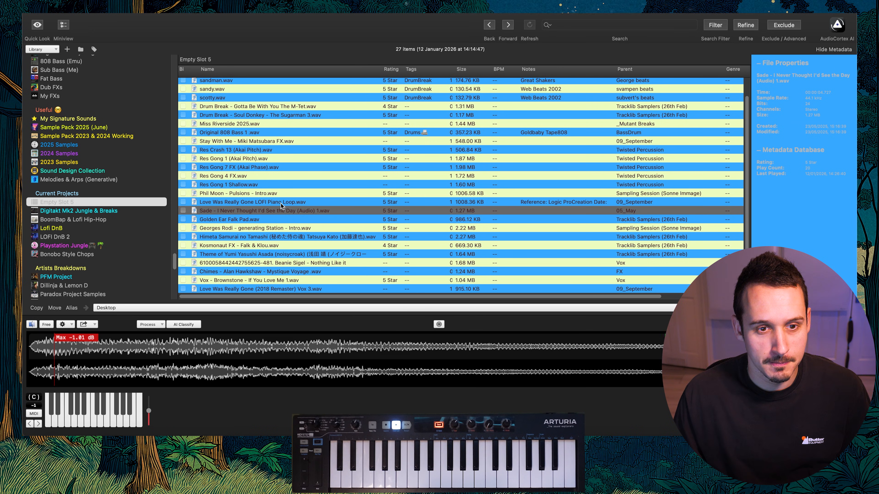
{"action": "key", "text": "super+Tab"}
{"action": "left_click_drag", "start_coordinate": [285, 209], "coordinate": [452, 229]}
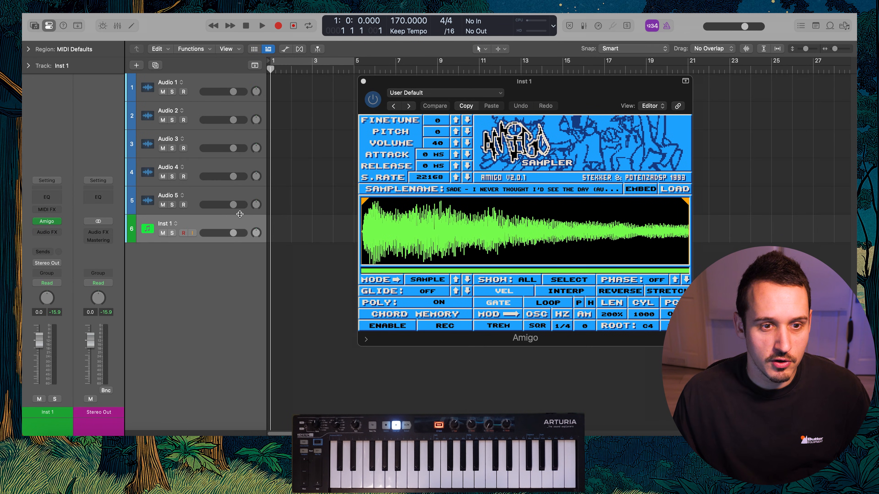
Rename the Inst 1 track as Chord and duplicate it with its settings
{"action": "double_click", "coordinate": [165, 224]}
{"action": "type", "text": "Chord"}
{"action": "key", "text": "Return"}
{"action": "key", "text": "super+d"}
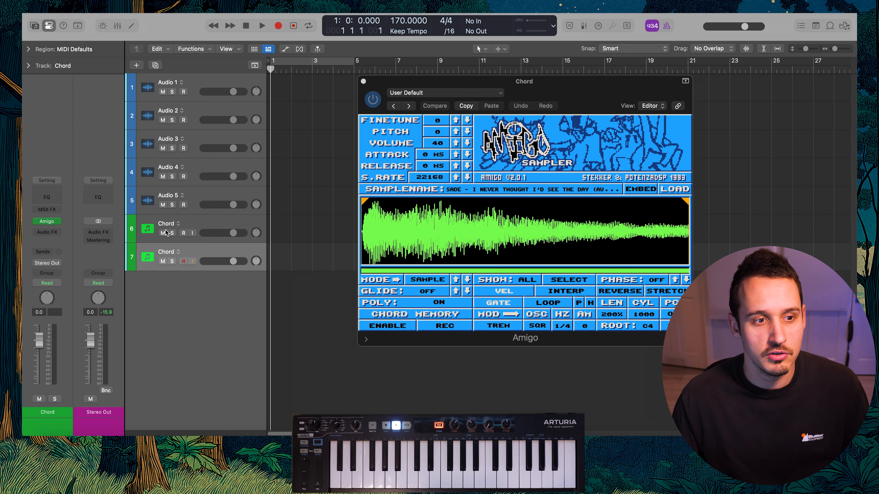
Open Amigo on the duplicated Chord track and load the Love Was Really Gone LOFI Piano Loop sample into it
{"action": "left_click", "coordinate": [48, 221]}
{"action": "left_click_drag", "start_coordinate": [497, 145], "coordinate": [397, 149]}
{"action": "left_click_drag", "start_coordinate": [606, 91], "coordinate": [773, 131]}
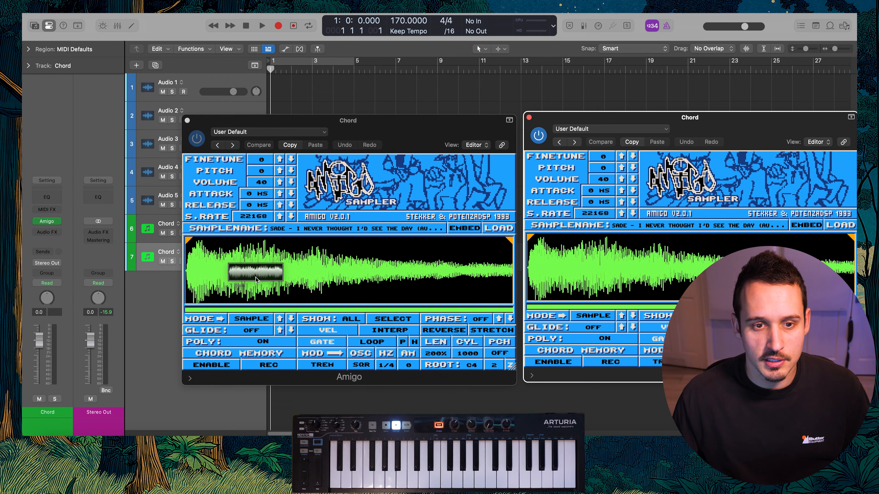
{"action": "left_click_drag", "start_coordinate": [255, 277], "coordinate": [280, 260]}
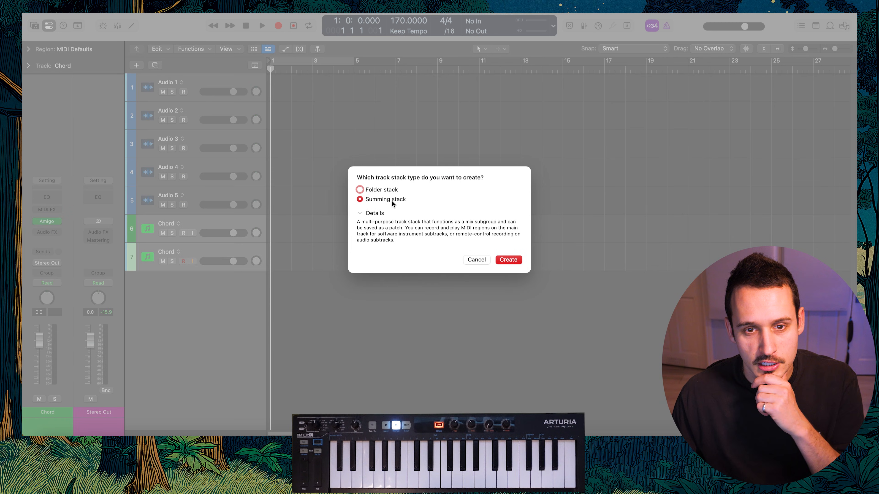
Group the two Chord tracks into a summing stack and set the piano loop sampler's pitch to -1
{"action": "left_click", "coordinate": [507, 259]}
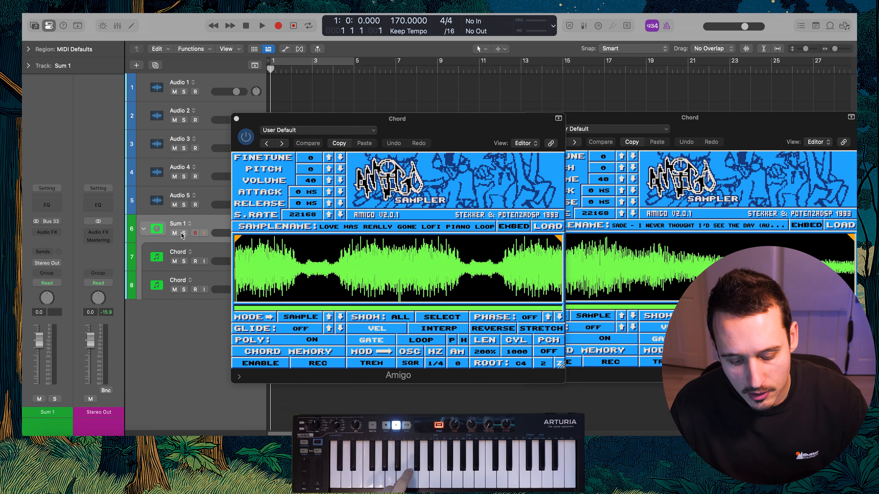
{"action": "left_click_drag", "start_coordinate": [517, 121], "coordinate": [473, 118]}
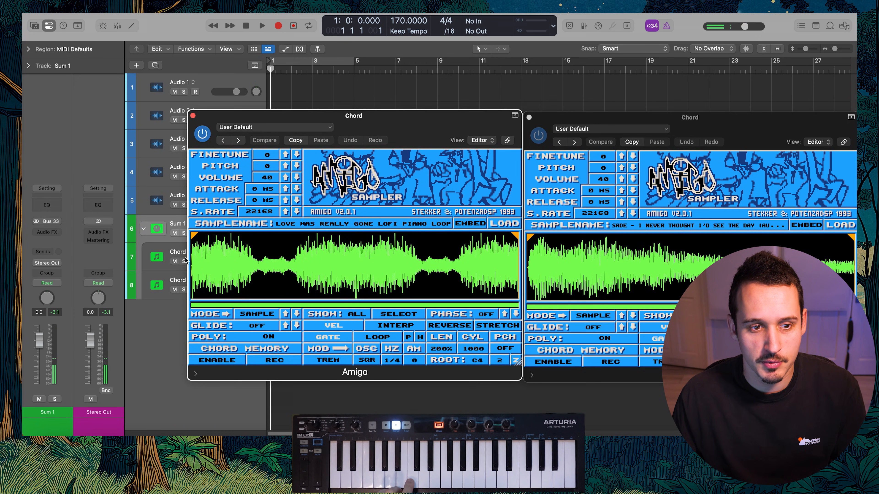
{"action": "left_click_drag", "start_coordinate": [267, 166], "coordinate": [267, 174]}
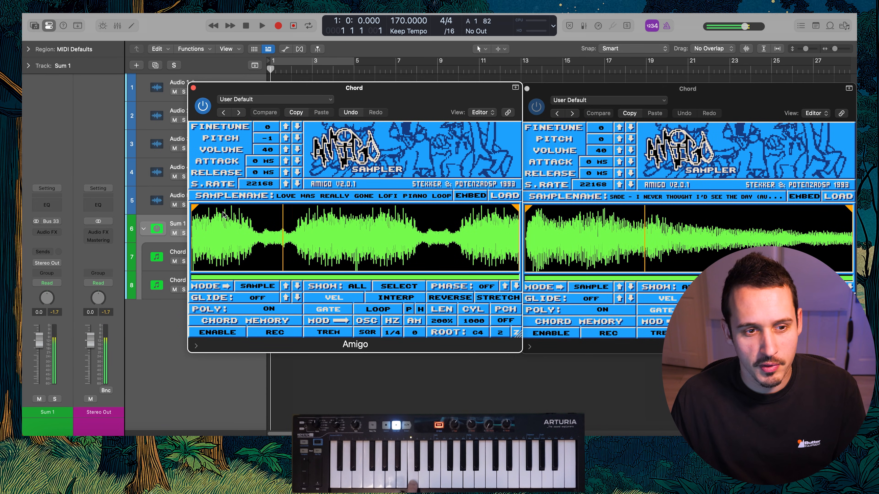
Solo the lower Chord track and shape its Channel EQ: low shelf 80 Hz at -15.8 dB, high shelf 2680 Hz at -0.1 dB, high cut 1540 Hz
{"action": "left_click", "coordinate": [184, 262]}
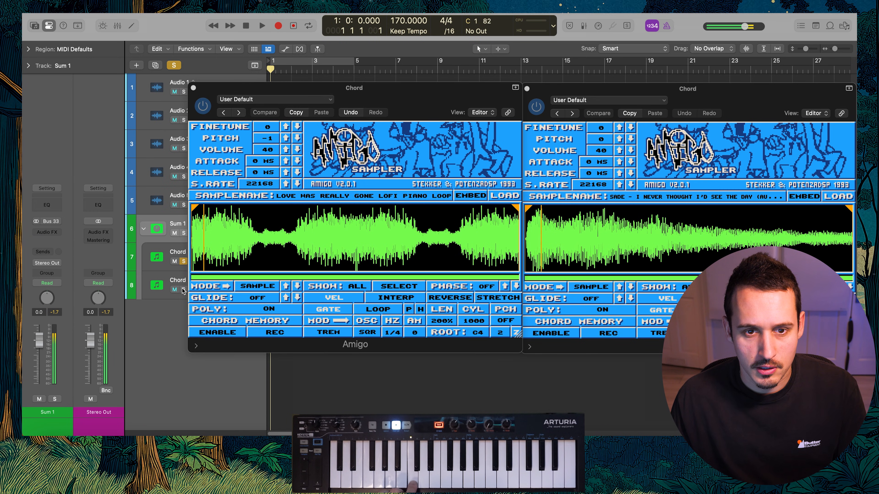
{"action": "left_click", "coordinate": [176, 277]}
{"action": "left_click", "coordinate": [47, 204]}
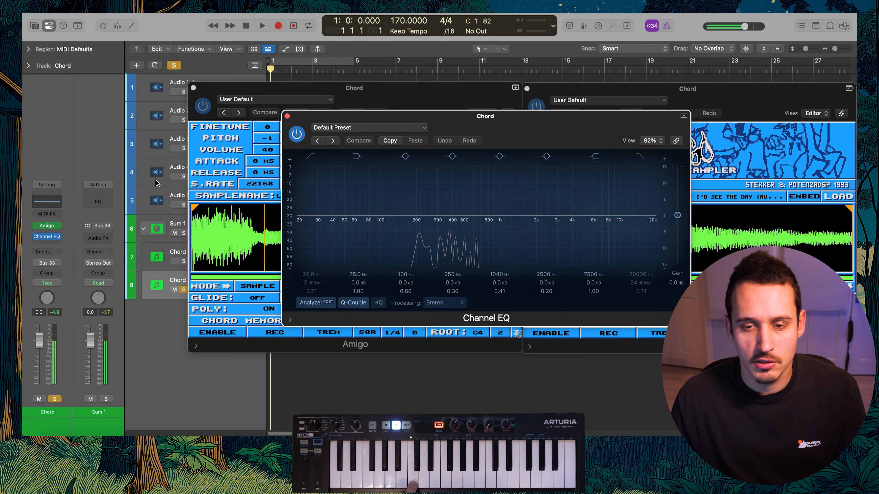
{"action": "left_click_drag", "start_coordinate": [595, 215], "coordinate": [527, 187]}
{"action": "left_click_drag", "start_coordinate": [567, 153], "coordinate": [593, 227]}
{"action": "left_click", "coordinate": [641, 157]}
{"action": "left_click_drag", "start_coordinate": [643, 190], "coordinate": [509, 183]}
{"action": "left_click_drag", "start_coordinate": [371, 215], "coordinate": [369, 248]}
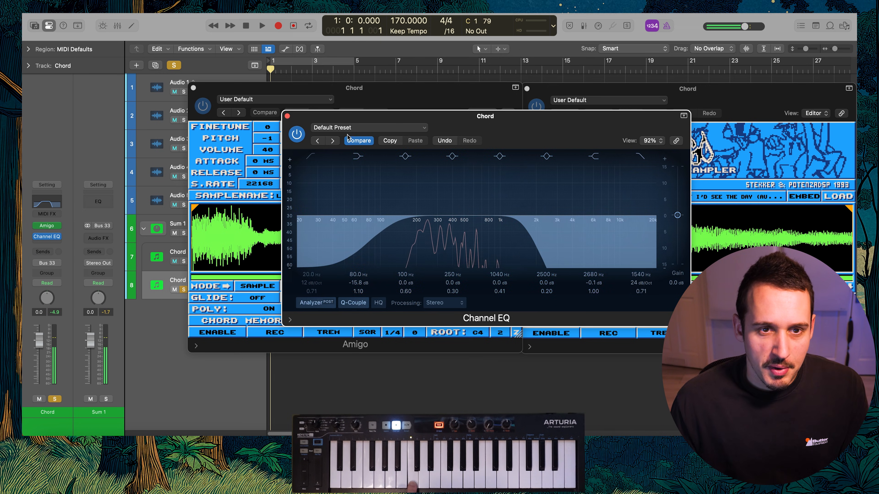
Unsolo the lower Chord track and shape the upper one's Channel EQ: low shelf 165 Hz at -14.5 dB, high shelf 825 Hz at +3.1 dB
{"action": "left_click", "coordinate": [182, 250]}
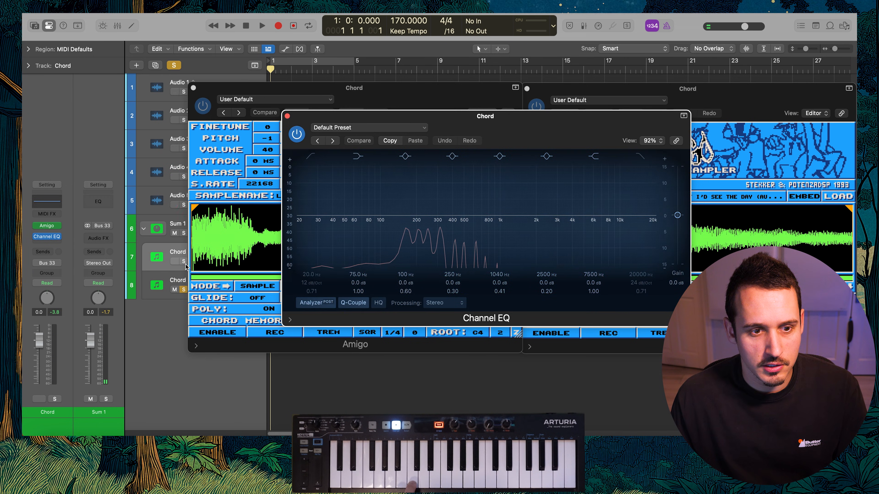
{"action": "left_click", "coordinate": [184, 289]}
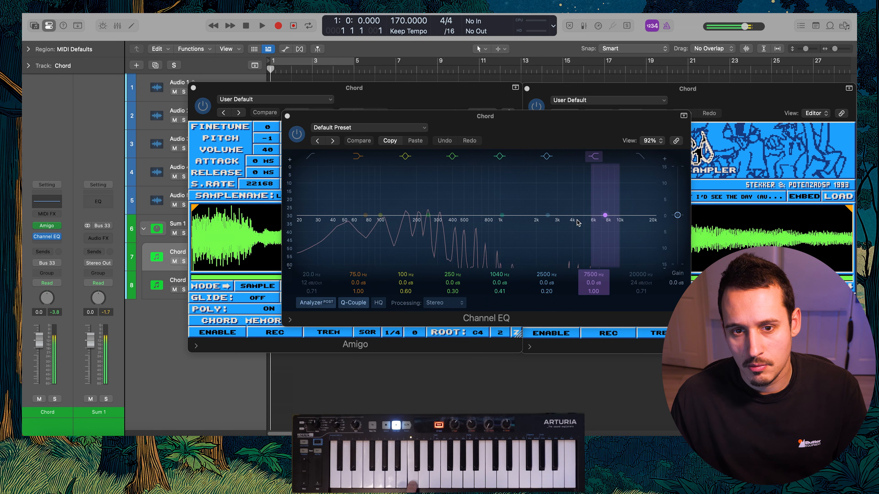
{"action": "left_click_drag", "start_coordinate": [605, 215], "coordinate": [491, 192]}
{"action": "left_click_drag", "start_coordinate": [366, 215], "coordinate": [411, 250]}
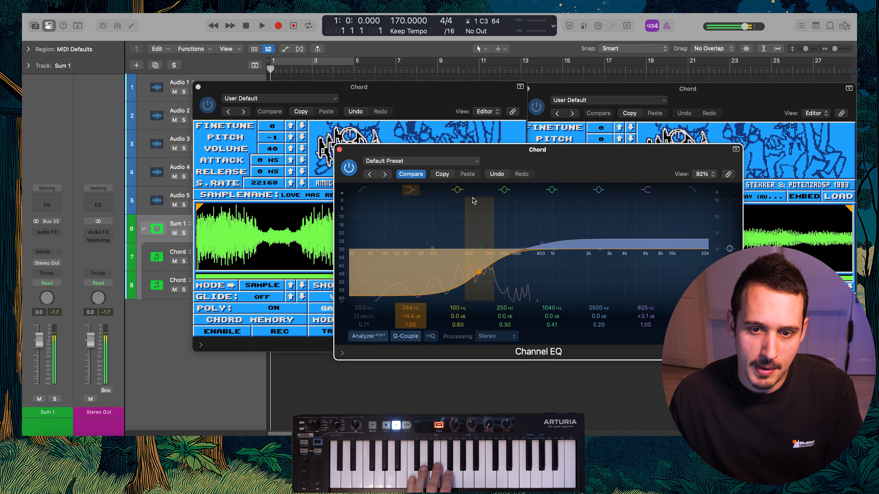
{"action": "left_click_drag", "start_coordinate": [486, 277], "coordinate": [464, 277]}
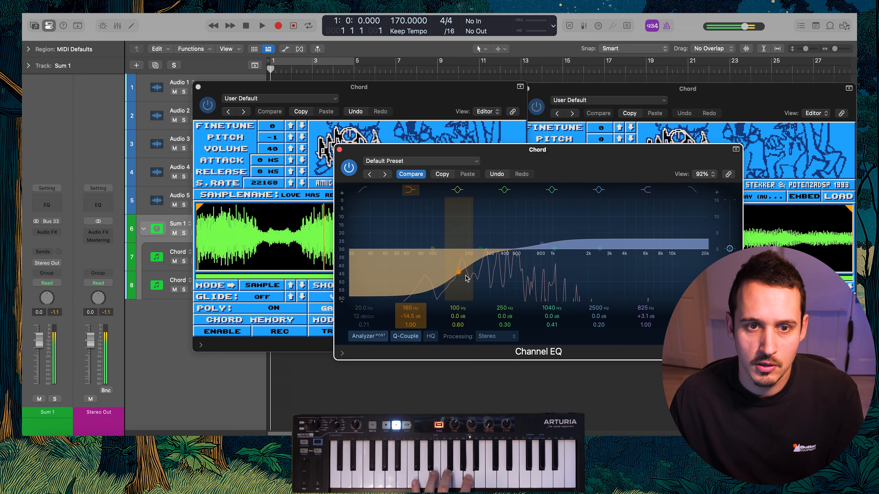
{"action": "left_click", "coordinate": [339, 149]}
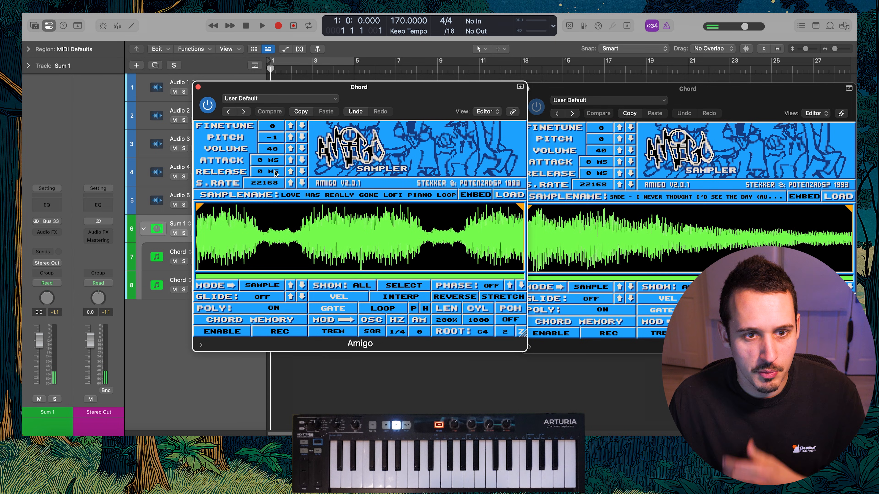
Set the release to 0.56 s for the piano loop and 0.50 s for the Sade sample, and turn polyphony off in both samplers
{"action": "left_click_drag", "start_coordinate": [275, 173], "coordinate": [276, 162]}
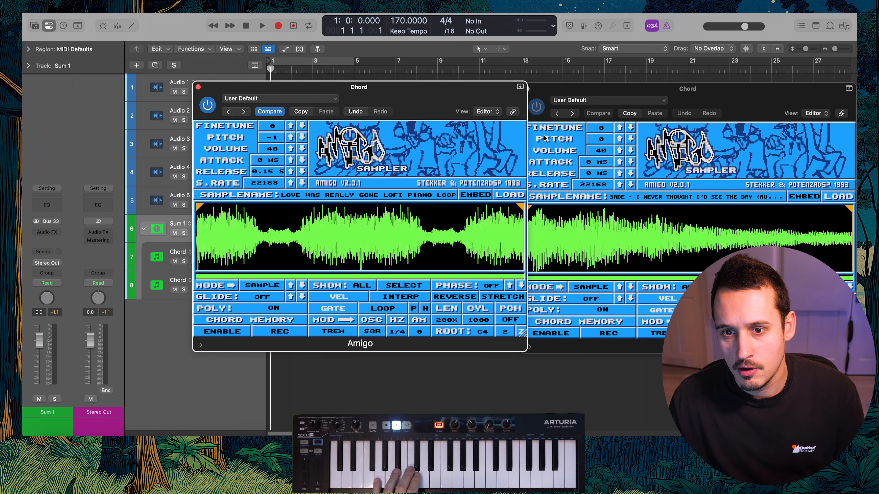
{"action": "left_click_drag", "start_coordinate": [599, 178], "coordinate": [600, 173]}
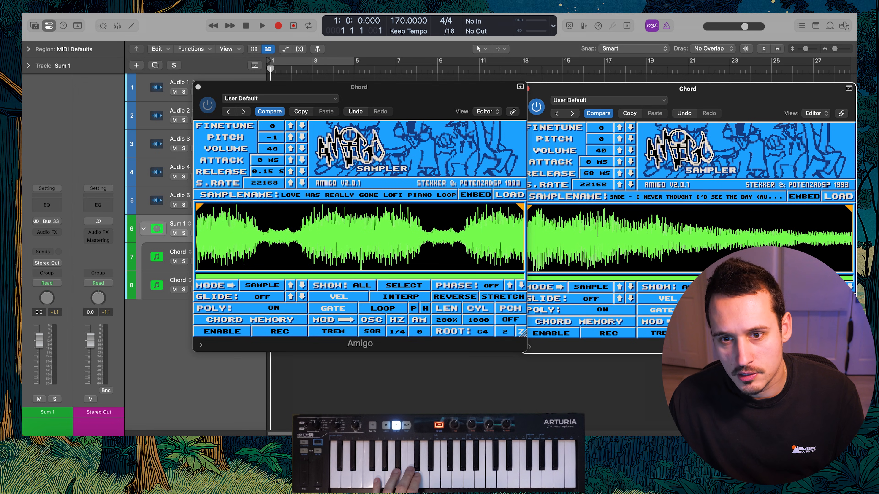
{"action": "left_click_drag", "start_coordinate": [596, 173], "coordinate": [595, 170]}
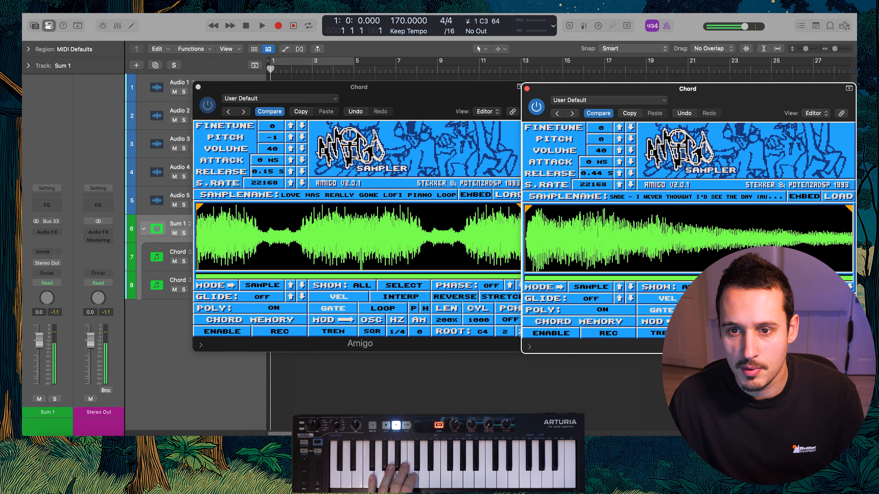
{"action": "left_click_drag", "start_coordinate": [272, 172], "coordinate": [271, 169]}
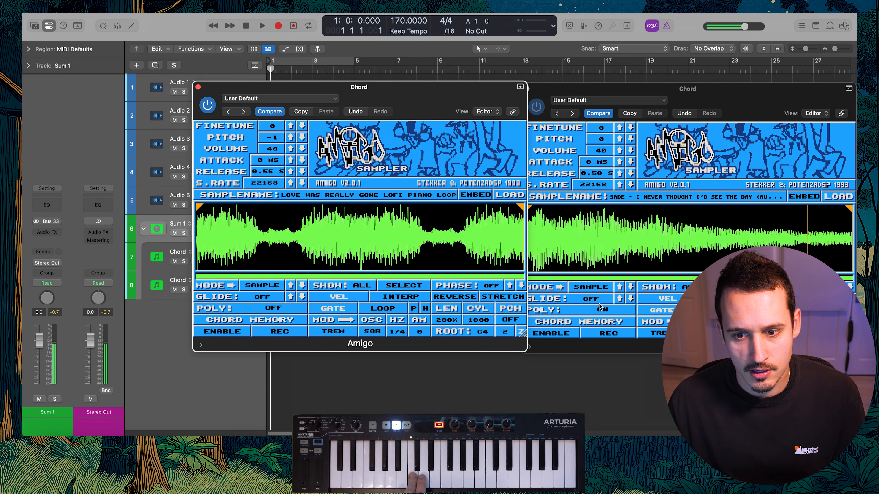
{"action": "left_click", "coordinate": [603, 310]}
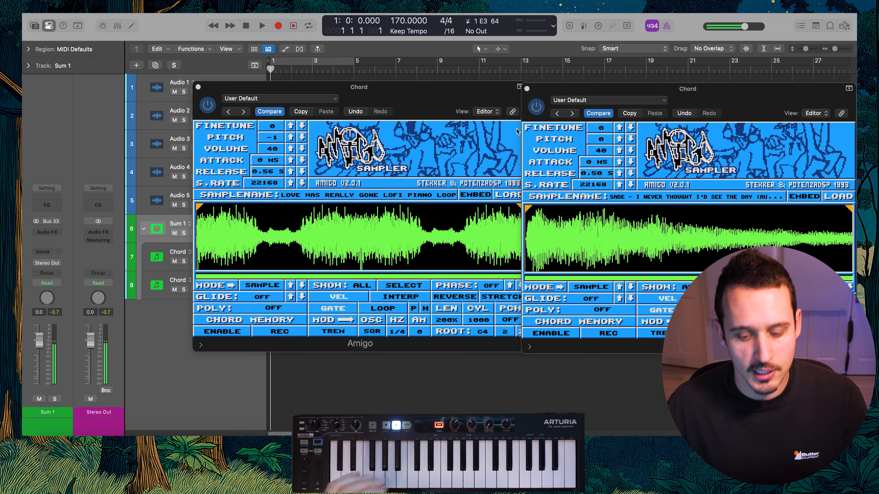
Finetune the Sade sampler to +17 and the piano loop sampler to -9
{"action": "left_click_drag", "start_coordinate": [601, 129], "coordinate": [601, 117]}
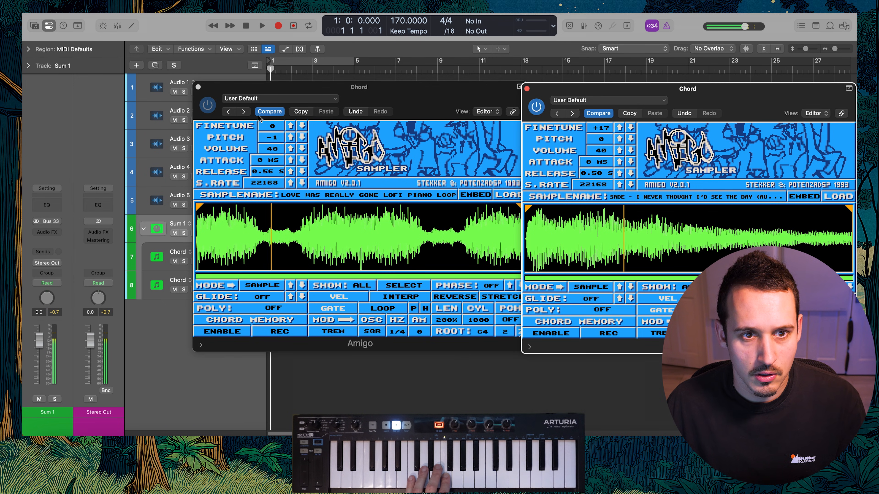
{"action": "mouse_move", "coordinate": [272, 126]}
{"action": "left_mouse_down"}
{"action": "mouse_move", "coordinate": [272, 137]}
{"action": "mouse_move", "coordinate": [272, 114]}
{"action": "mouse_move", "coordinate": [272, 123]}
{"action": "left_mouse_up"}
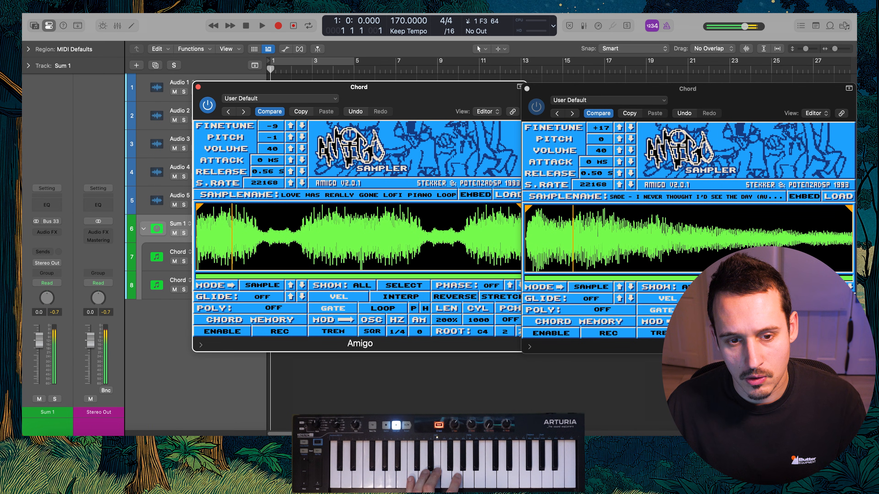
{"action": "left_click", "coordinate": [270, 128]}
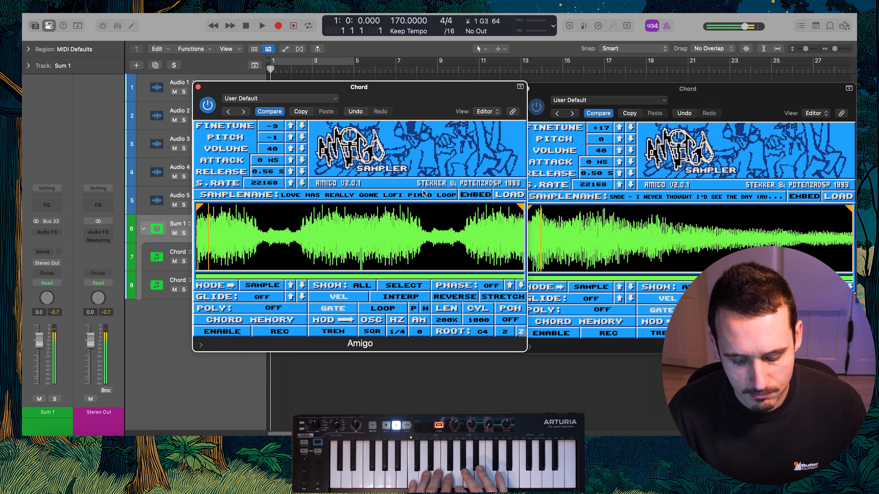
Close both samplers and add a software instrument track with Amigo holding the Drum Break - Soul Donkey - The Sugarman 3 sample
{"action": "left_click", "coordinate": [198, 87]}
{"action": "left_click", "coordinate": [528, 89]}
{"action": "left_click", "coordinate": [240, 196]}
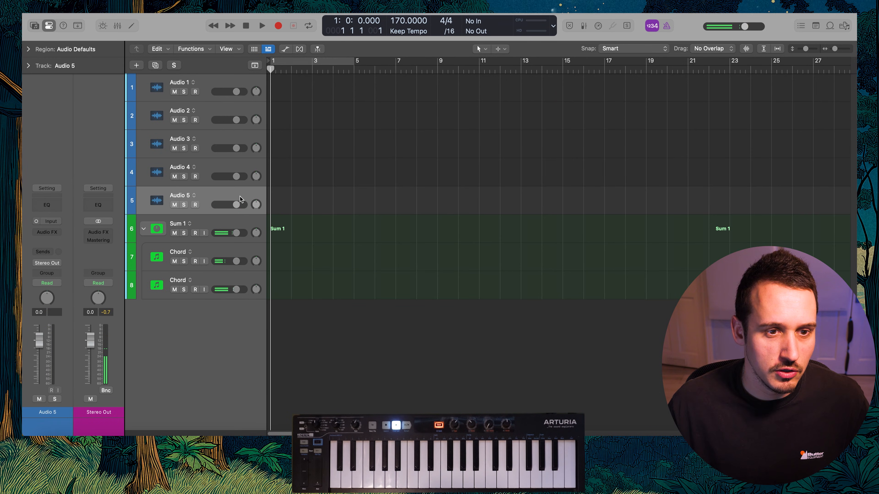
{"action": "key", "text": "alt+super+s"}
{"action": "mouse_move", "coordinate": [53, 225]}
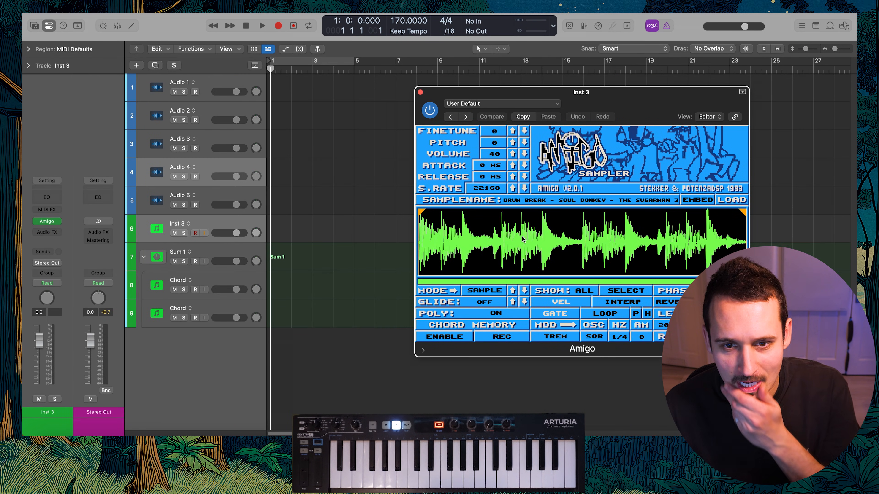
Switch the drum break's sampler to Slice mode and place slice markers at the individual drum hits
{"action": "left_click", "coordinate": [484, 291]}
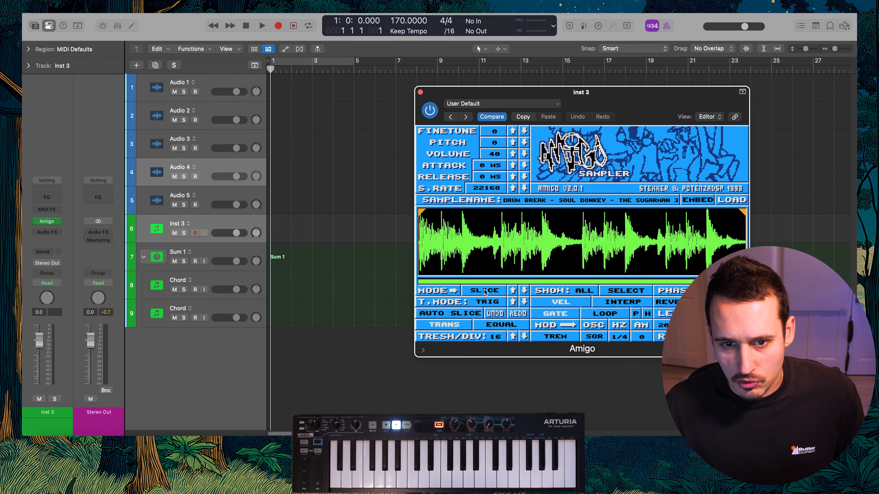
{"action": "scroll", "coordinate": [441, 242], "scroll_direction": "up", "scroll_amount": 3}
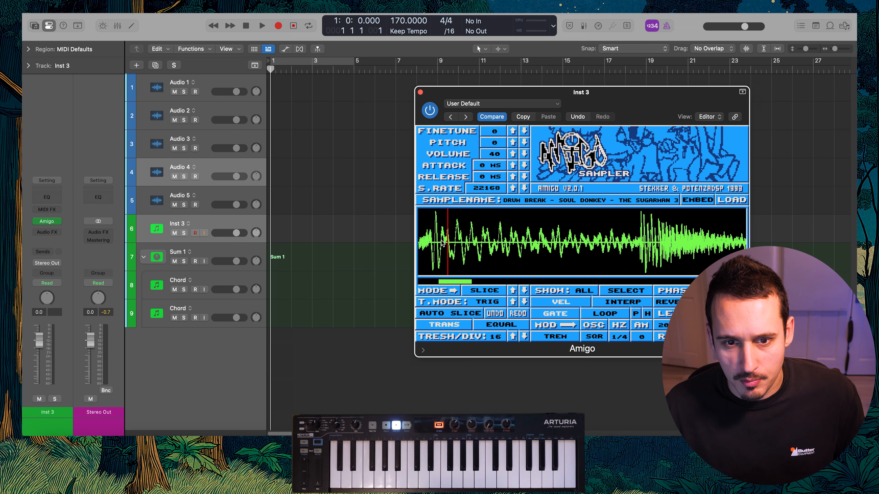
{"action": "scroll", "coordinate": [434, 249], "scroll_direction": "right", "scroll_amount": 5}
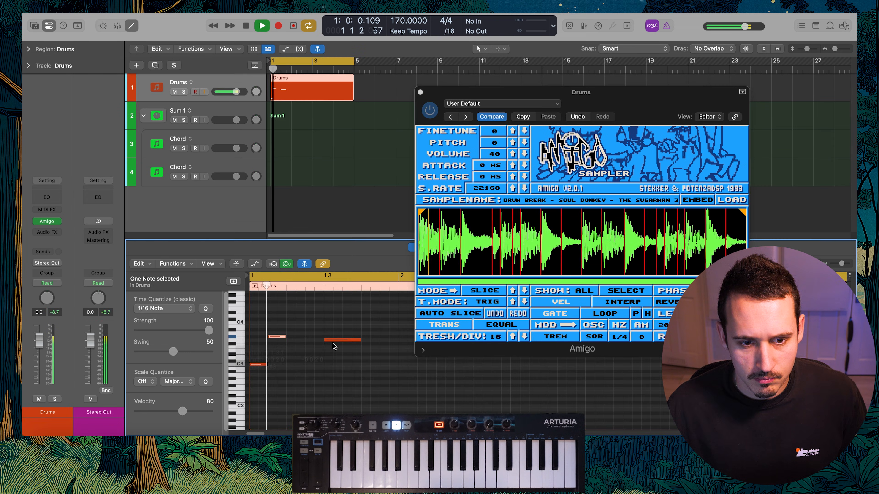
Shorten the third slice note in the Drums region to about an eighth note and check the pattern in playback
{"action": "key", "text": "space"}
{"action": "left_click_drag", "start_coordinate": [340, 340], "coordinate": [305, 341]}
{"action": "key", "text": "space"}
{"action": "key", "text": "space"}
{"action": "key", "text": "space"}
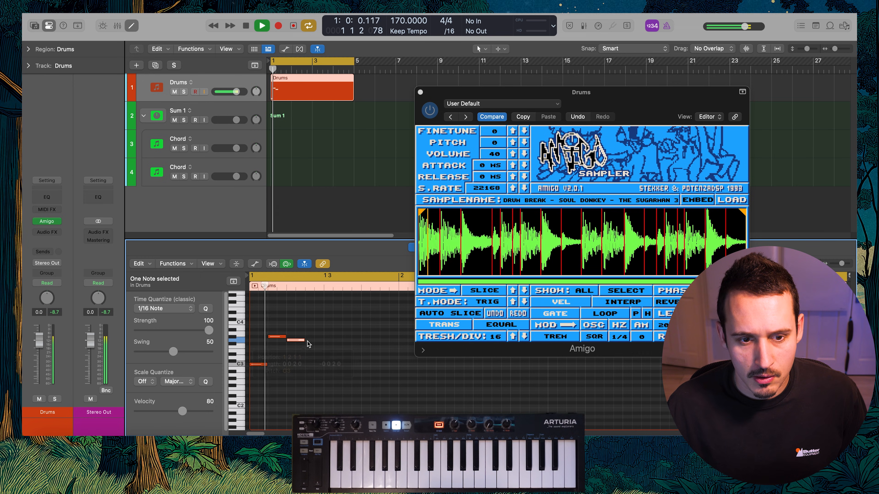
Extend the Drums pattern with more slice notes up to just before bar 2, and set the drum sampler's volume to 64
{"action": "key", "text": "space"}
{"action": "key", "text": "space"}
{"action": "left_click", "coordinate": [329, 337], "text": "super"}
{"action": "key", "text": "space"}
{"action": "key", "text": "space"}
{"action": "key", "text": "space"}
{"action": "left_click_drag", "start_coordinate": [299, 340], "coordinate": [373, 341]}
{"action": "left_click_drag", "start_coordinate": [499, 154], "coordinate": [499, 146]}
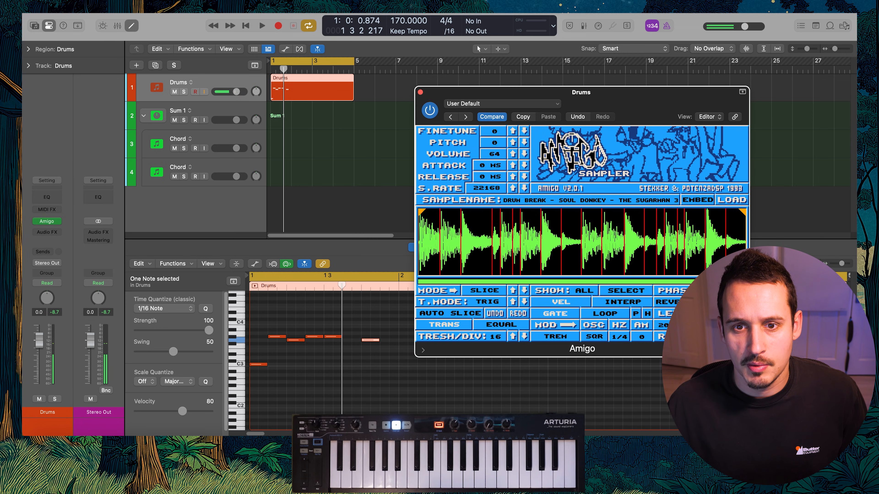
Raise the first slice note a semitone, add lower slice notes in the gaps before bar 2, and check the pattern in playback
{"action": "left_click_drag", "start_coordinate": [259, 364], "coordinate": [352, 361]}
{"action": "left_click_drag", "start_coordinate": [259, 365], "coordinate": [258, 362]}
{"action": "key", "text": "space"}
{"action": "key", "text": "space"}
{"action": "left_click_drag", "start_coordinate": [355, 362], "coordinate": [386, 341]}
{"action": "key", "text": "space"}
{"action": "key", "text": "space"}
{"action": "key", "text": "space"}
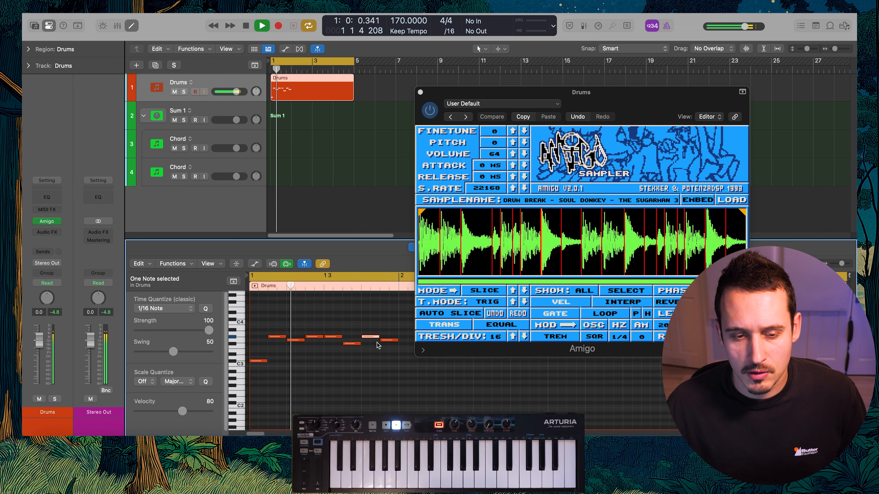
{"action": "key", "text": "space"}
Copy the one-bar slice pattern into bar 2, then raise the first note of bar 1 to F#3 and play it back
{"action": "scroll", "coordinate": [378, 340], "scroll_direction": "down", "scroll_amount": 1}
{"action": "left_click_drag", "start_coordinate": [389, 324], "coordinate": [392, 362]}
{"action": "left_click", "coordinate": [328, 348]}
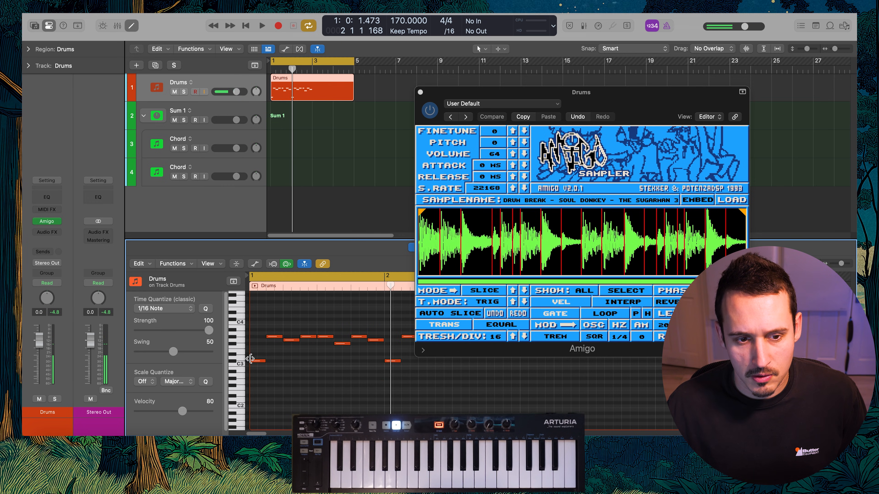
{"action": "left_click_drag", "start_coordinate": [255, 362], "coordinate": [255, 344]}
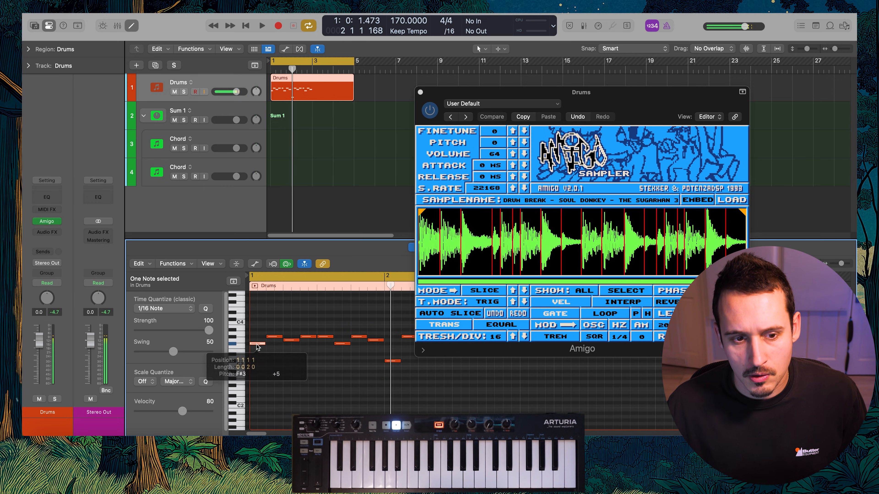
{"action": "key", "text": "space"}
{"action": "scroll", "coordinate": [305, 354], "scroll_direction": "down", "scroll_amount": 1}
{"action": "scroll", "coordinate": [377, 356], "scroll_direction": "down", "scroll_amount": 3}
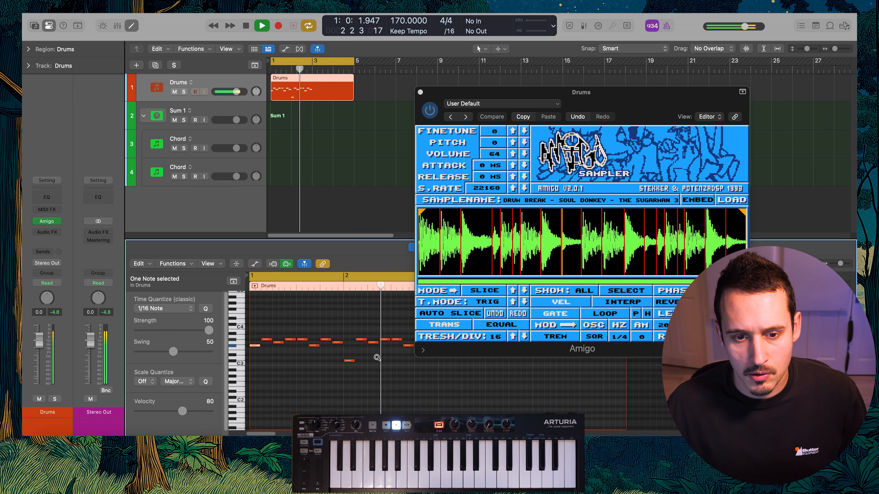
Split the Drums region at bar 3, repeat the two-bar pattern up to bar 5, and select both regions
{"action": "key", "text": "space"}
{"action": "double_click", "coordinate": [313, 85], "text": "super"}
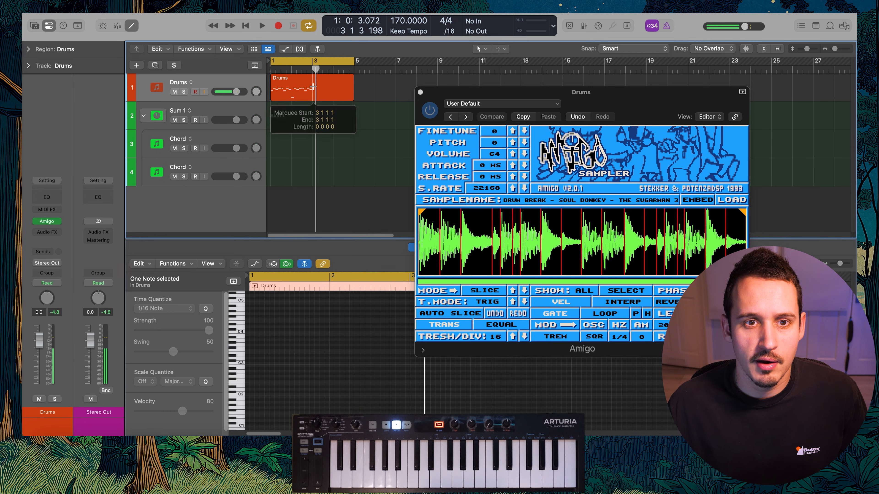
{"action": "key", "text": "space"}
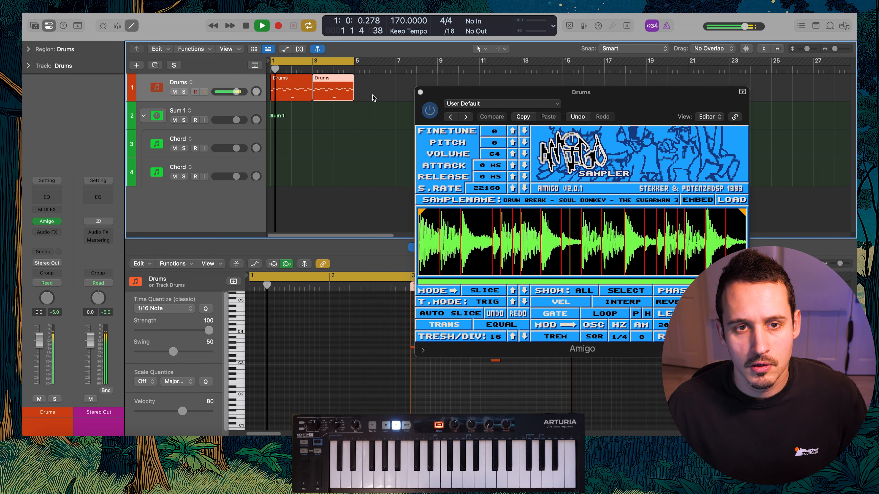
{"action": "key", "text": "super+a"}
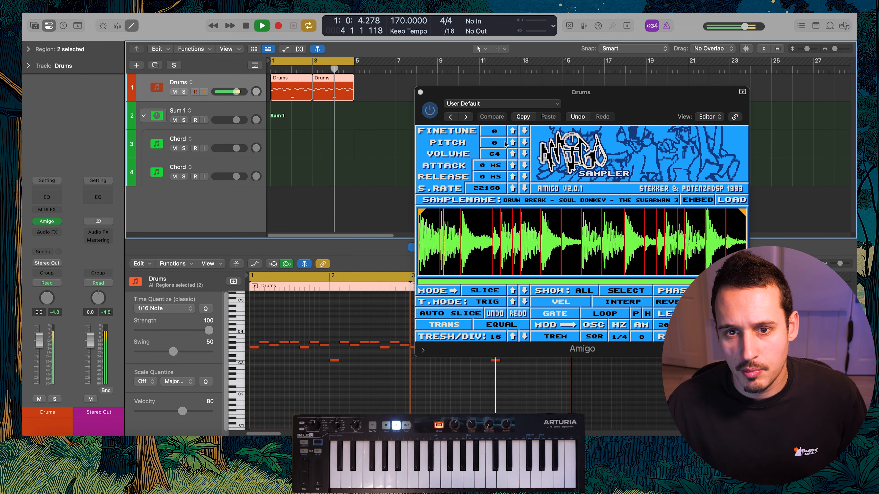
Try the drum sampler's pitch at +5, return it to 0, and lower its sample rate to 11744
{"action": "left_click_drag", "start_coordinate": [495, 145], "coordinate": [496, 135]}
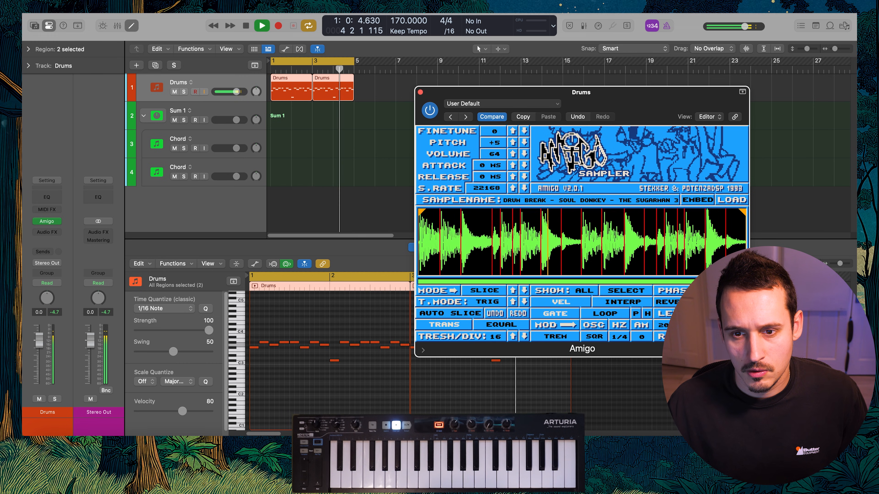
{"action": "left_click_drag", "start_coordinate": [495, 134], "coordinate": [495, 138]}
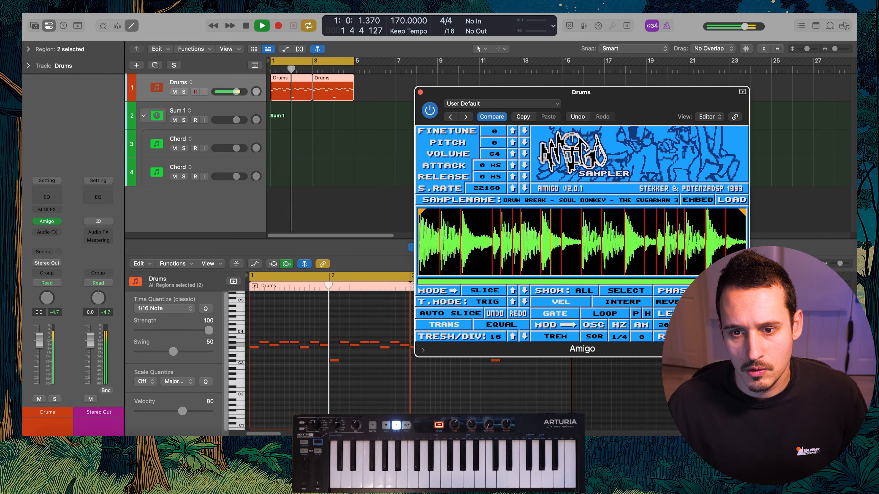
{"action": "left_click_drag", "start_coordinate": [623, 92], "coordinate": [725, 30]}
{"action": "left_click", "coordinate": [625, 126]}
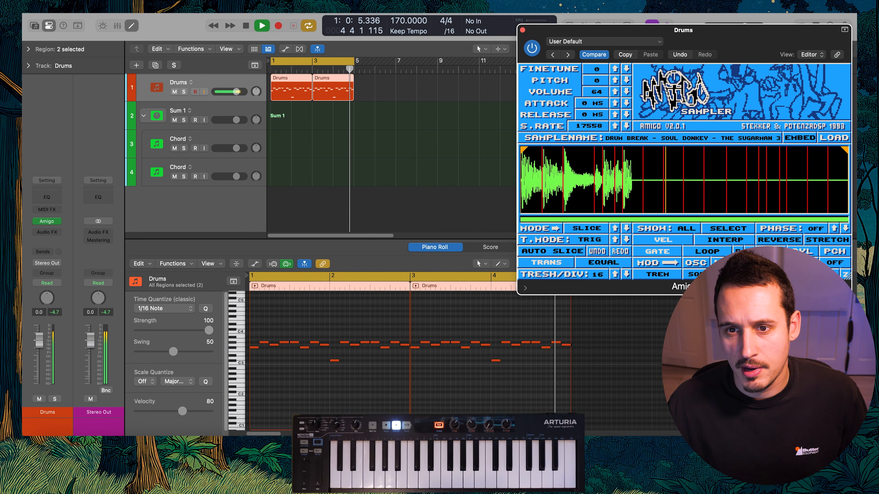
{"action": "left_click", "coordinate": [626, 125]}
{"action": "key", "text": "space"}
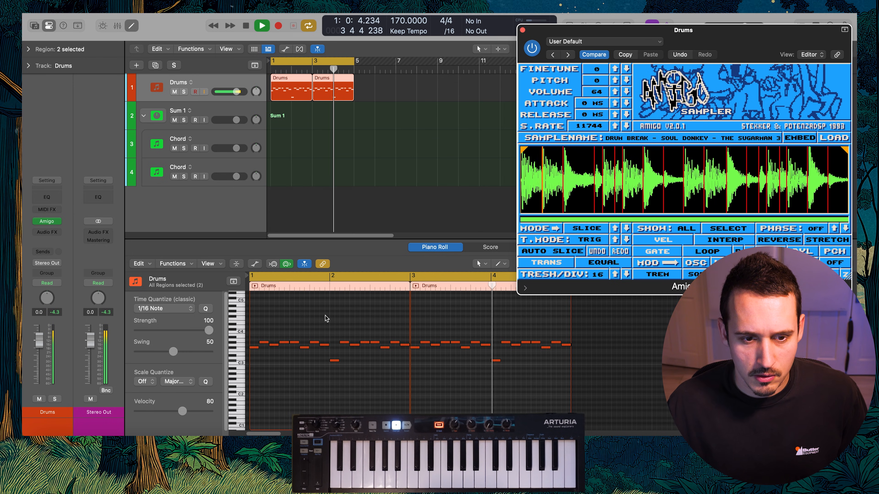
Copy the two Drums regions to bars 5 through 8 and join the first two into one four-bar region
{"action": "left_click", "coordinate": [284, 344]}
{"action": "key", "text": "space"}
{"action": "mouse_move", "coordinate": [378, 97]}
{"action": "left_mouse_down"}
{"action": "mouse_move", "coordinate": [309, 86]}
{"action": "mouse_move", "coordinate": [392, 88]}
{"action": "left_mouse_up"}
{"action": "left_click_drag", "start_coordinate": [325, 117], "coordinate": [302, 93]}
{"action": "key", "text": "super+j"}
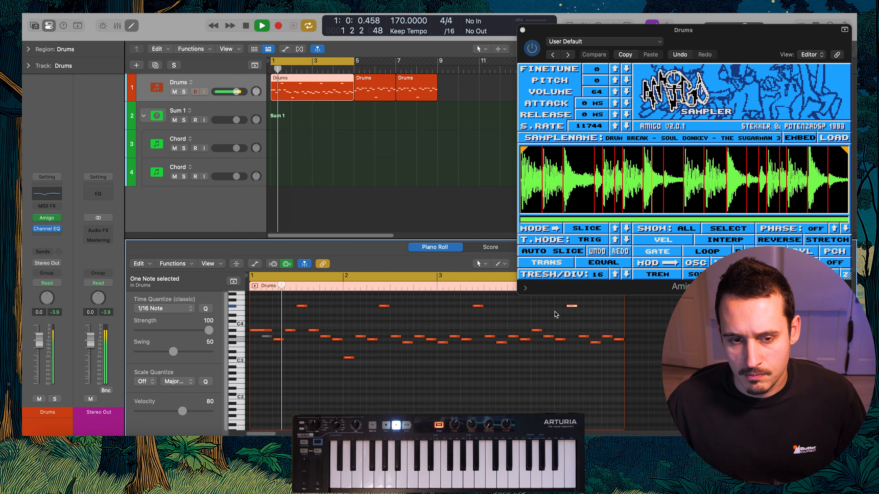
Place an F#4 slice note at 4 2 3 1, shorten bar 3's F#4 note to a sixteenth, and add a short lower note after it
{"action": "left_click", "coordinate": [554, 312]}
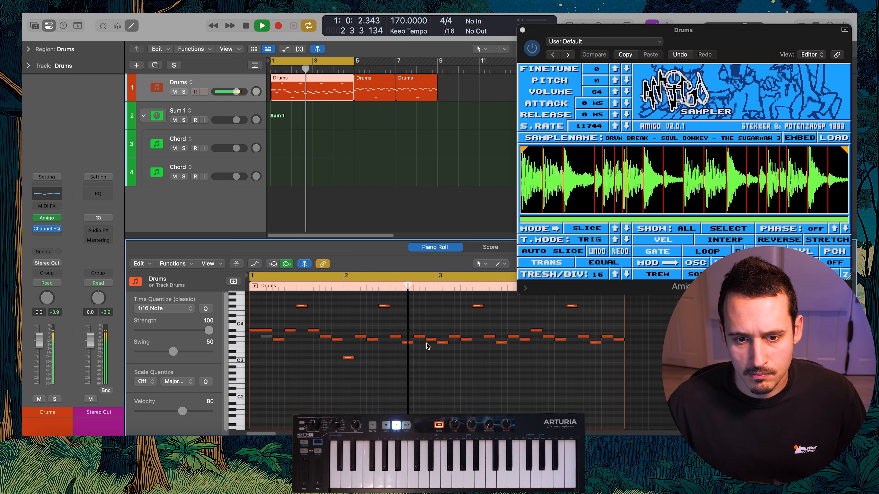
{"action": "key", "text": "space"}
{"action": "left_click", "coordinate": [477, 307]}
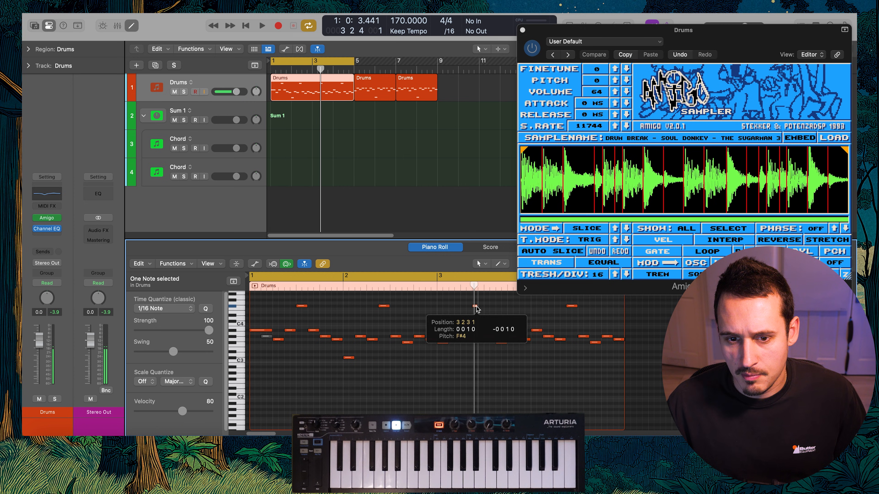
{"action": "left_click_drag", "start_coordinate": [476, 309], "coordinate": [482, 309]}
{"action": "left_click", "coordinate": [482, 309]}
{"action": "key", "text": "space"}
{"action": "left_click", "coordinate": [481, 312]}
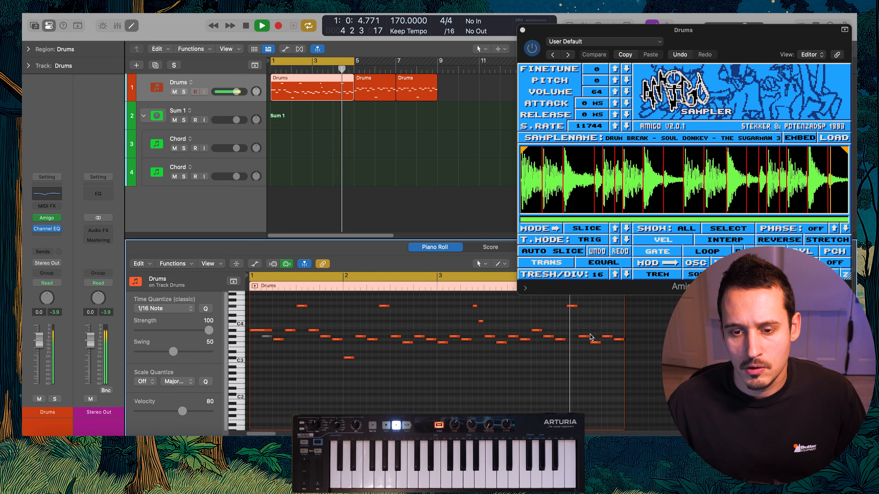
Shorten bar 4's F#4 slice note to a sixteenth, add two short lower notes after it, and listen to the fill
{"action": "key", "text": "space"}
{"action": "left_click", "coordinate": [552, 307]}
{"action": "left_click_drag", "start_coordinate": [553, 307], "coordinate": [549, 306]}
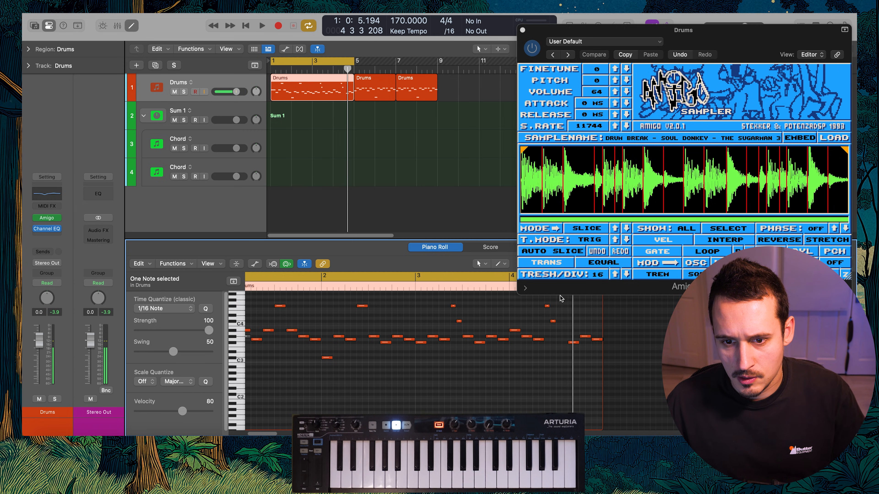
{"action": "left_click_drag", "start_coordinate": [547, 307], "coordinate": [560, 336]}
{"action": "key", "text": "space"}
{"action": "left_click", "coordinate": [560, 333]}
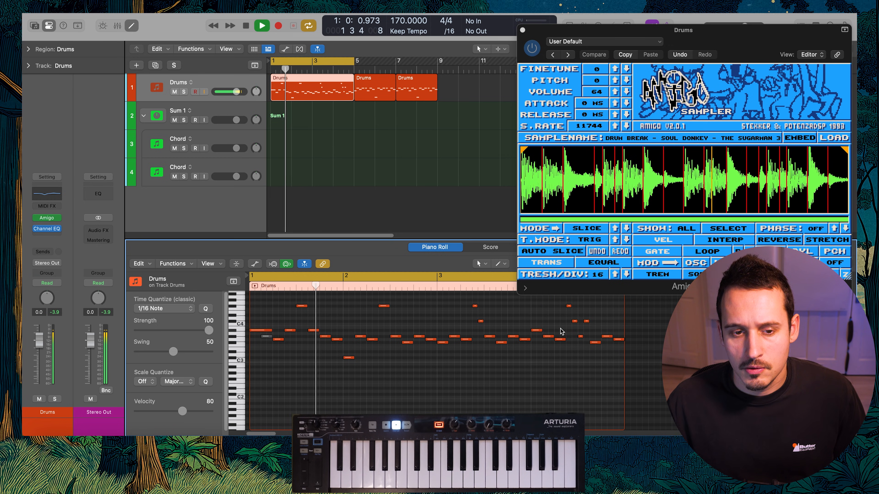
{"action": "scroll", "coordinate": [559, 330], "scroll_direction": "up", "scroll_amount": 1}
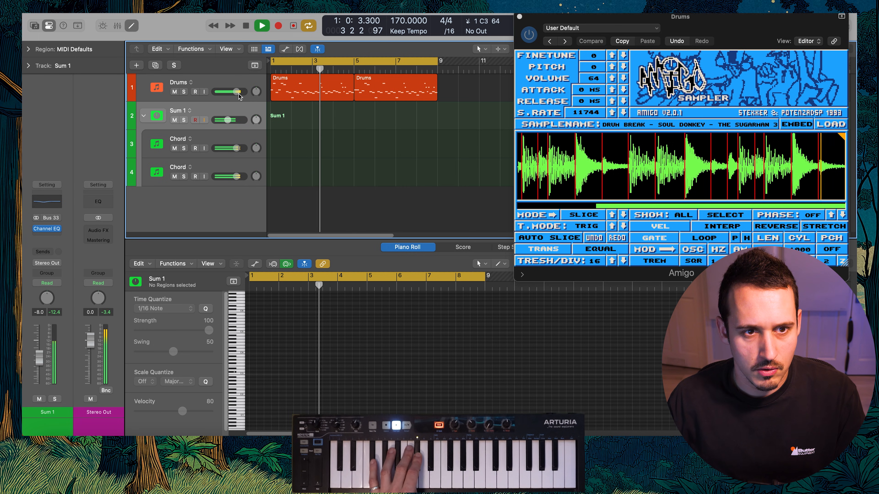
Balance Sum 1 at -6.8 dB against Drums at -0.4 dB, and cut 3.0 dB at 202 Hz in the Drums Channel EQ
{"action": "left_click_drag", "start_coordinate": [228, 121], "coordinate": [236, 92]}
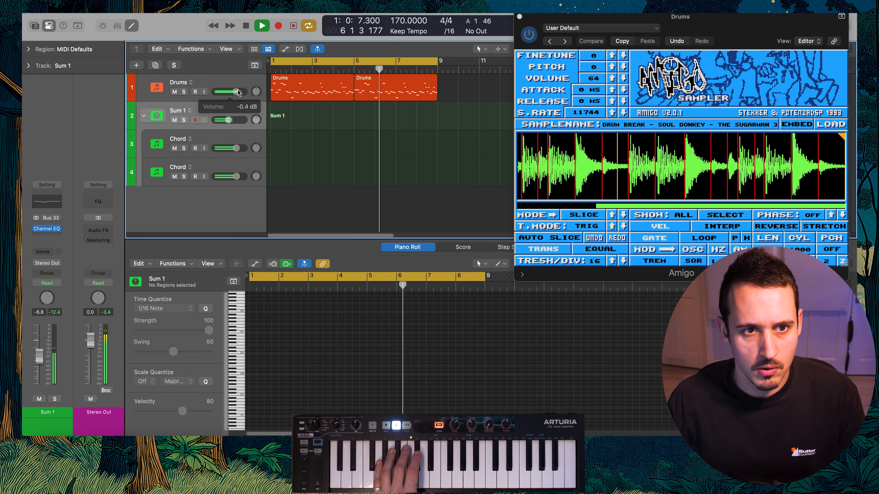
{"action": "left_click", "coordinate": [211, 83]}
{"action": "left_click", "coordinate": [45, 191]}
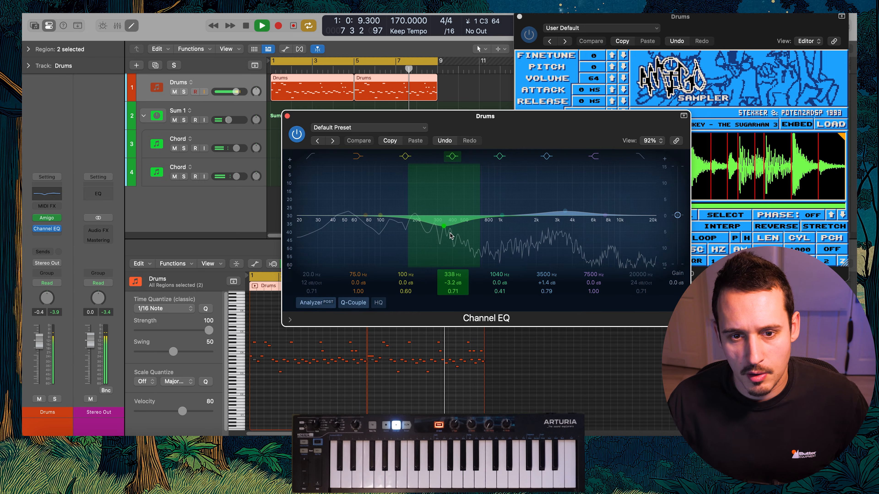
{"action": "key", "text": "space"}
{"action": "left_click_drag", "start_coordinate": [384, 216], "coordinate": [417, 225]}
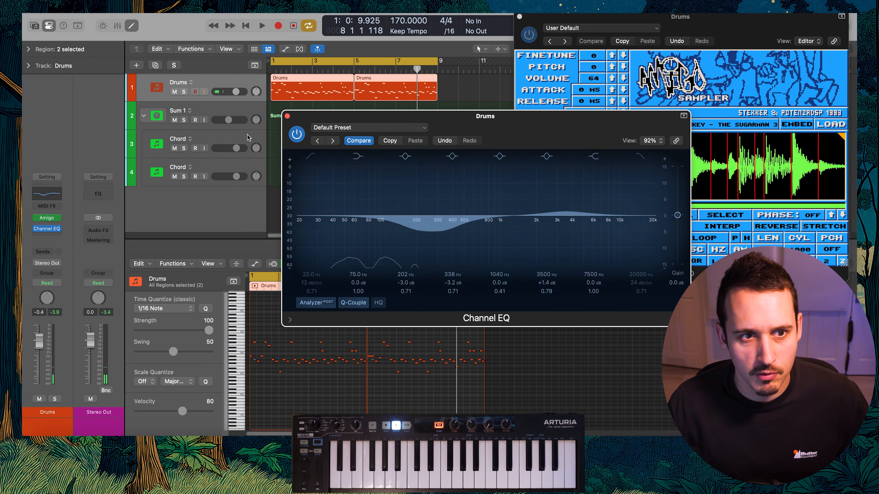
Compare the drum break with its Channel EQ bypassed and engaged during playback, and close the EQ
{"action": "key", "text": "space"}
{"action": "left_click", "coordinate": [296, 135]}
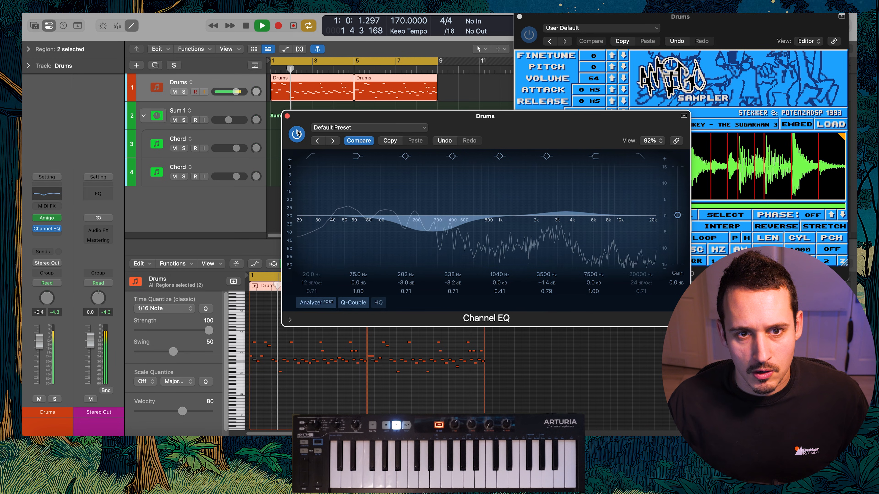
{"action": "left_click", "coordinate": [296, 135]}
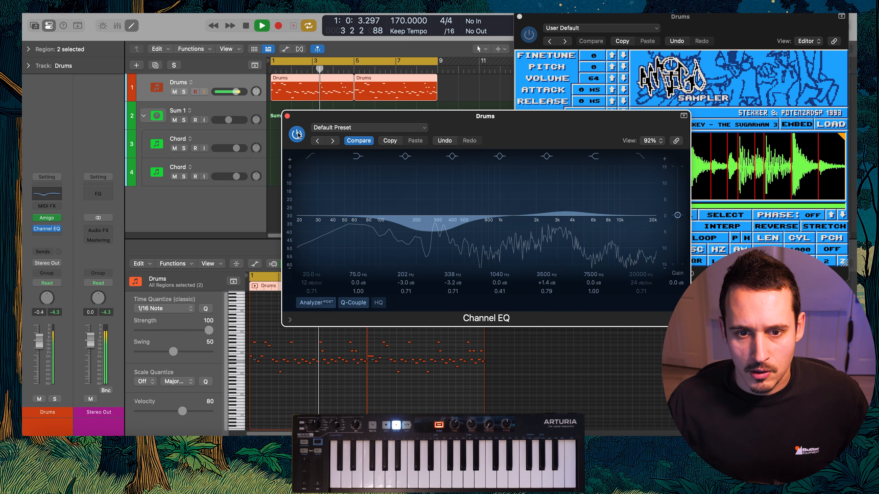
{"action": "key", "text": "space"}
{"action": "left_click", "coordinate": [288, 116]}
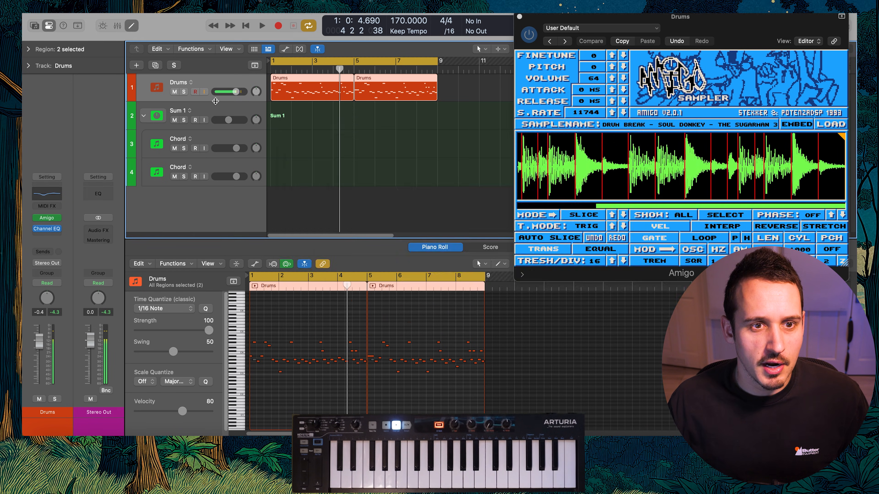
Record an eight-bar chord part on the Sum 1 track over the drums and open its notes in the Piano Roll
{"action": "left_click", "coordinate": [223, 122]}
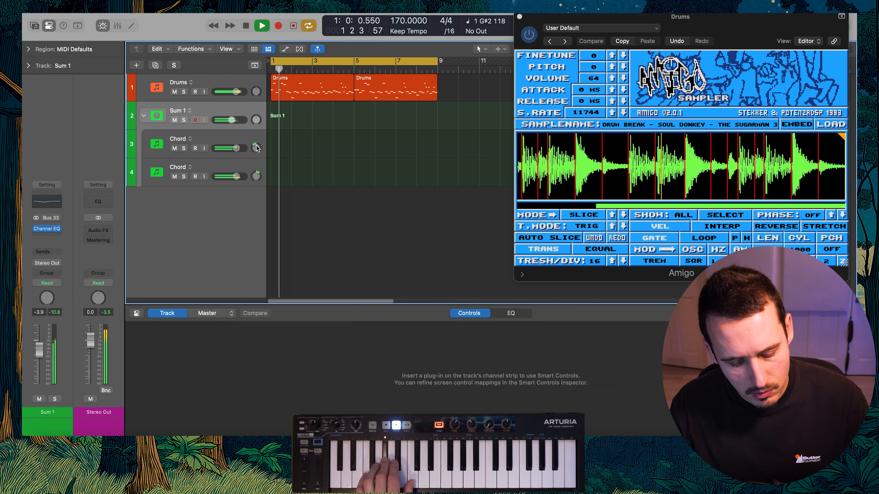
{"action": "key", "text": "Return"}
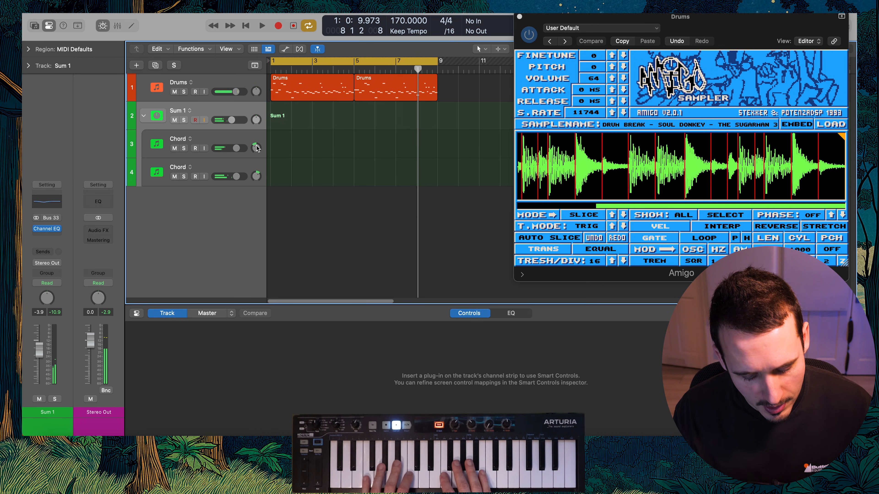
{"action": "key", "text": "r"}
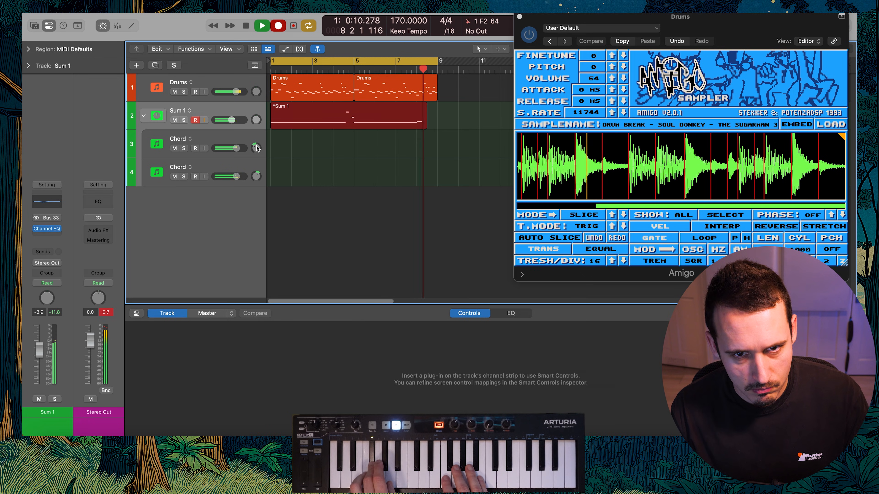
{"action": "key", "text": "space"}
{"action": "key", "text": "p"}
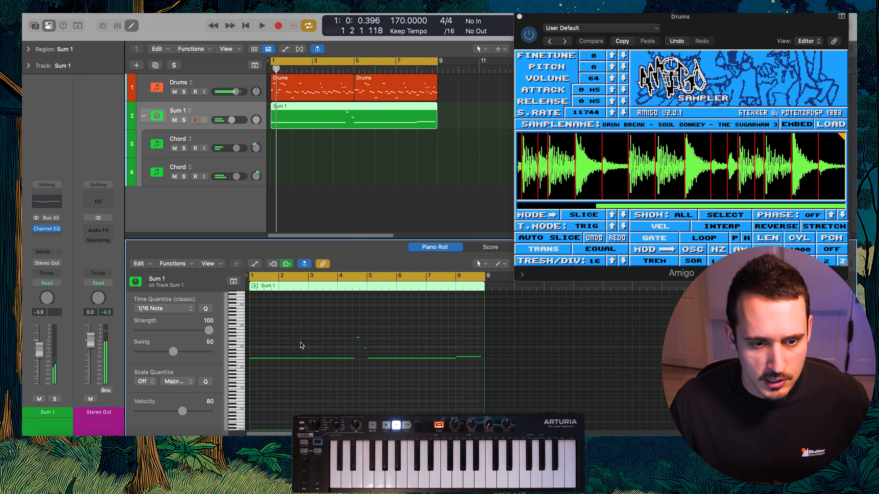
Play the recorded pad part with the drum break and review its notes across the arrangement
{"action": "key", "text": "space"}
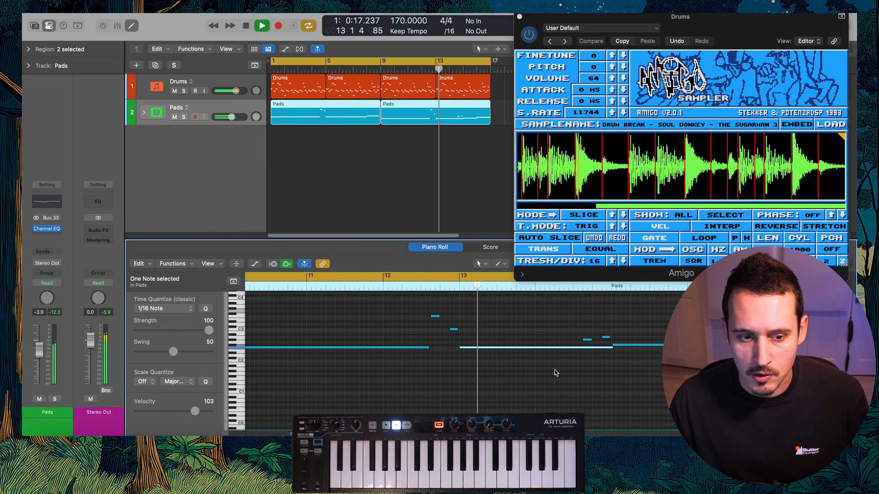
{"action": "left_click", "coordinate": [582, 378]}
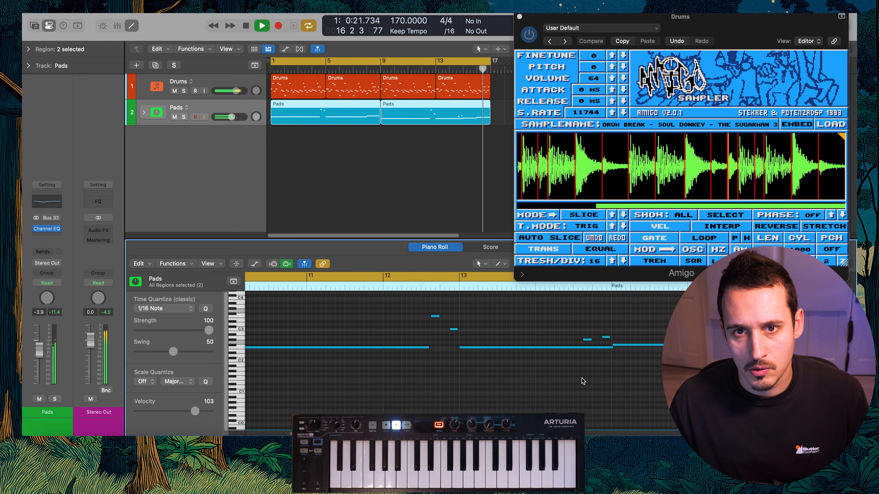
{"action": "scroll", "coordinate": [578, 375], "scroll_direction": "down", "scroll_amount": 5}
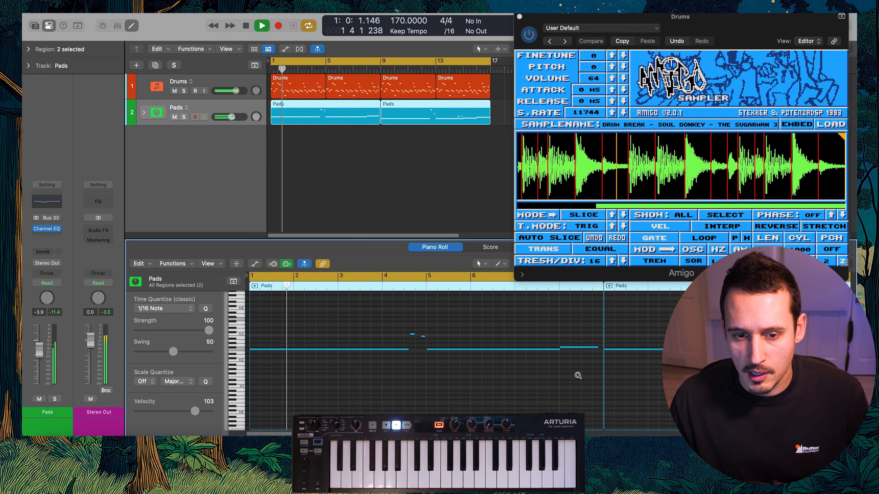
{"action": "scroll", "coordinate": [578, 376], "scroll_direction": "down", "scroll_amount": 1}
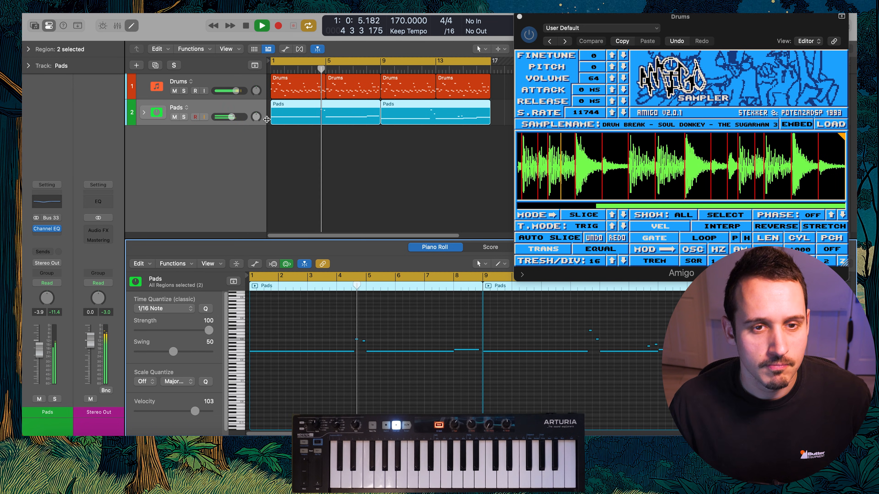
Duplicate the Drums track as an empty track named Bass and load the Original 808 Bass 1 sample into its Amigo
{"action": "left_click", "coordinate": [222, 82]}
{"action": "key", "text": "super+d"}
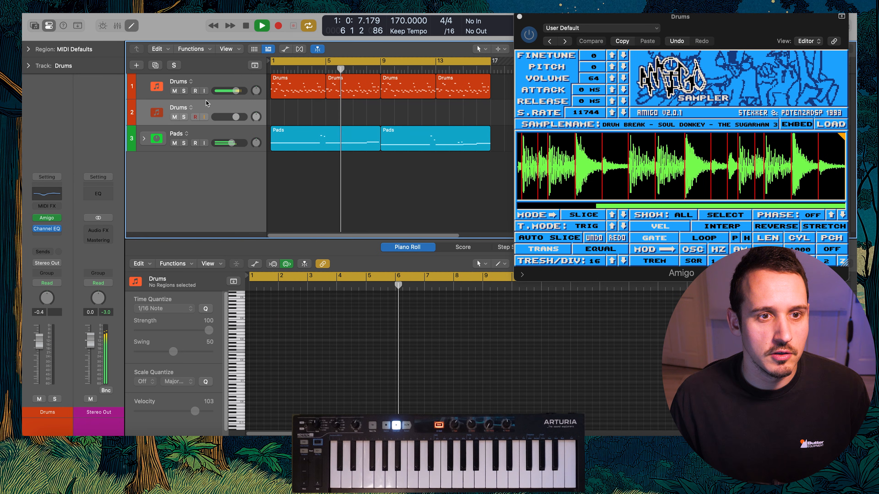
{"action": "double_click", "coordinate": [179, 107]}
{"action": "type", "text": "Bass"}
{"action": "key", "text": "Return"}
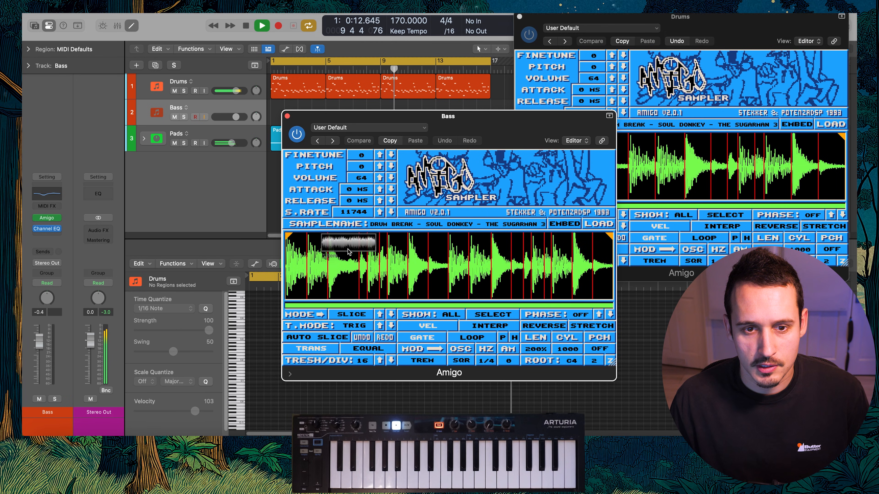
{"action": "left_click_drag", "start_coordinate": [349, 242], "coordinate": [350, 254]}
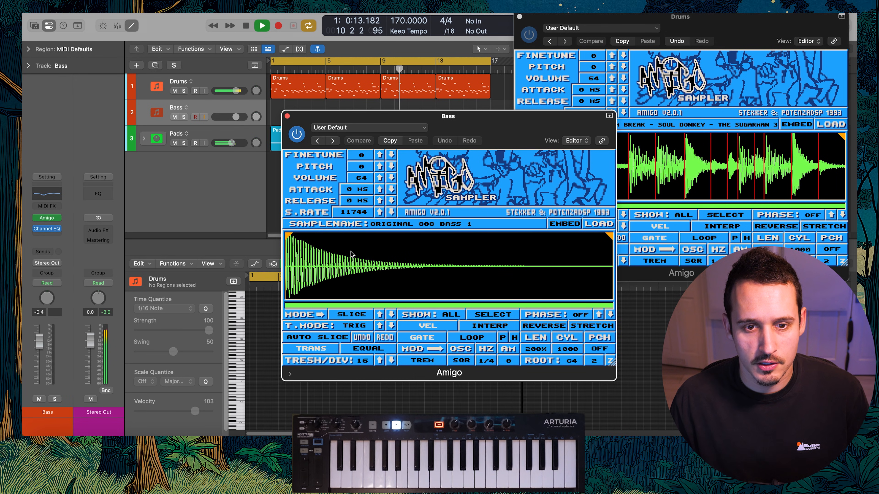
Solo the Bass track and insert Mixed In Key SE on the Stereo Out channel
{"action": "left_click", "coordinate": [183, 117]}
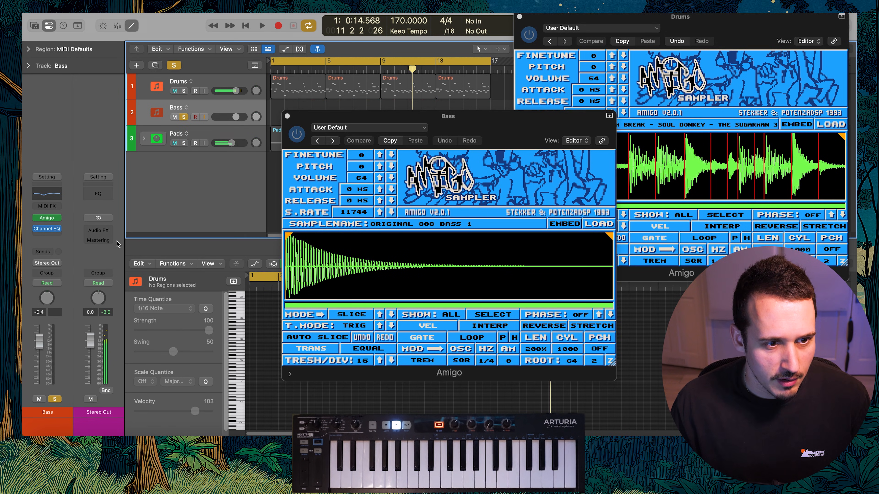
{"action": "left_click", "coordinate": [99, 231]}
{"action": "type", "text": "mix"}
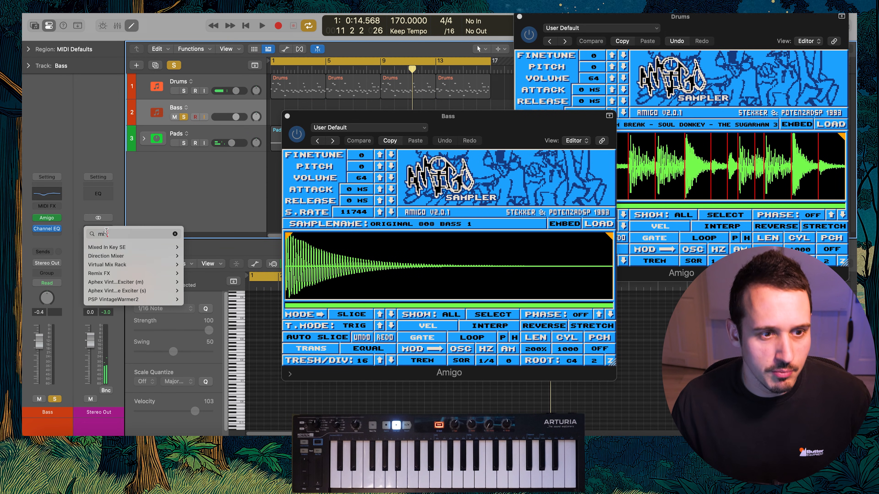
{"action": "left_click", "coordinate": [190, 250]}
{"action": "left_click_drag", "start_coordinate": [403, 125], "coordinate": [604, 99]}
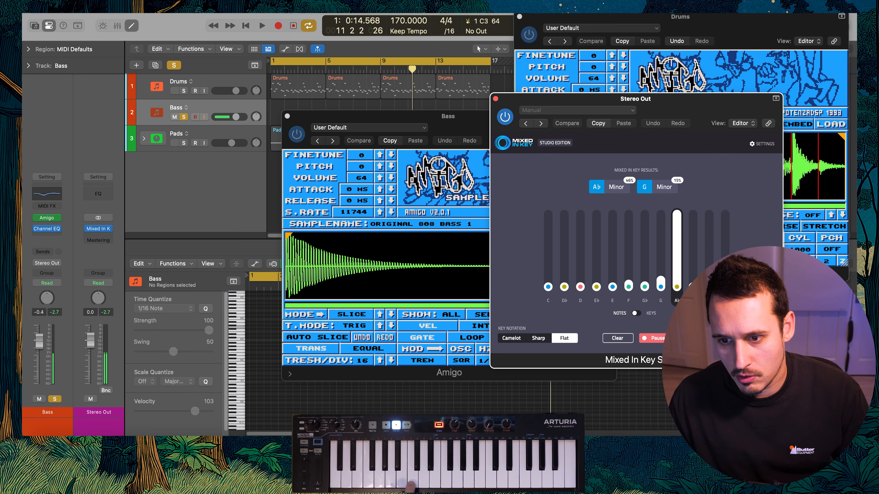
Tune the 808 sample to C by setting its pitch to +5, clearing and rechecking the detected key in Mixed In Key
{"action": "left_click_drag", "start_coordinate": [373, 168], "coordinate": [373, 156]}
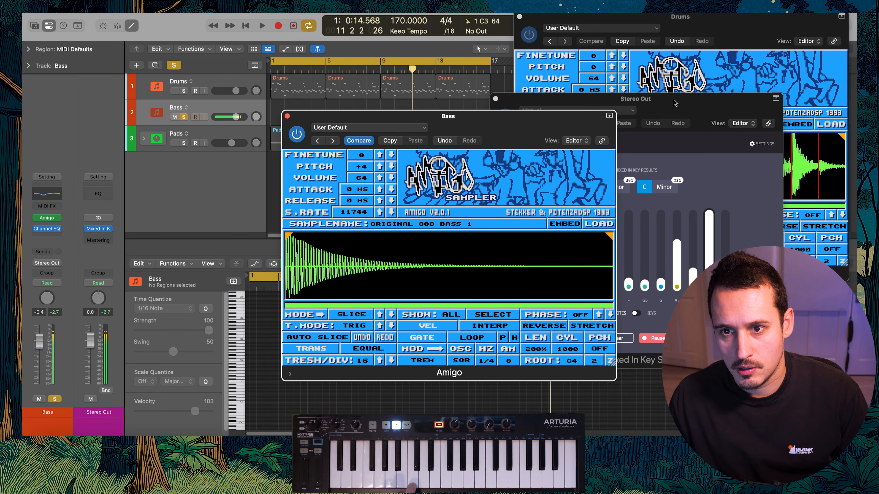
{"action": "left_click", "coordinate": [674, 103]}
{"action": "left_click", "coordinate": [617, 338]}
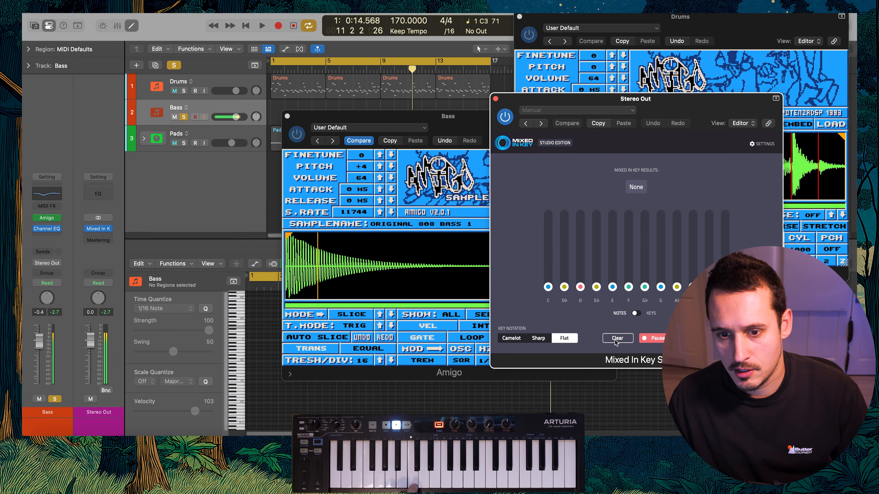
{"action": "left_click", "coordinate": [440, 161]}
{"action": "left_click_drag", "start_coordinate": [366, 169], "coordinate": [367, 168]}
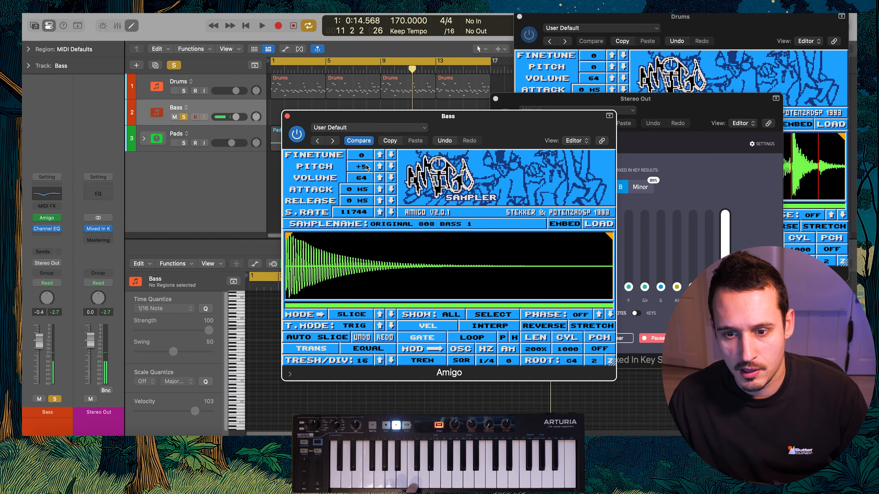
{"action": "left_click", "coordinate": [622, 338]}
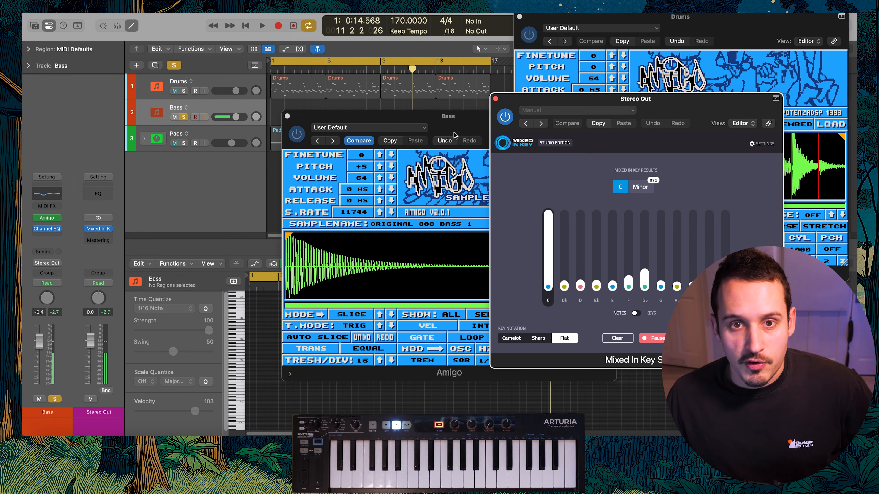
Switch the bass Amigo to Sample mode with a 0.70 s release and lower the Bass volume to -5.1 dB
{"action": "left_click", "coordinate": [448, 183]}
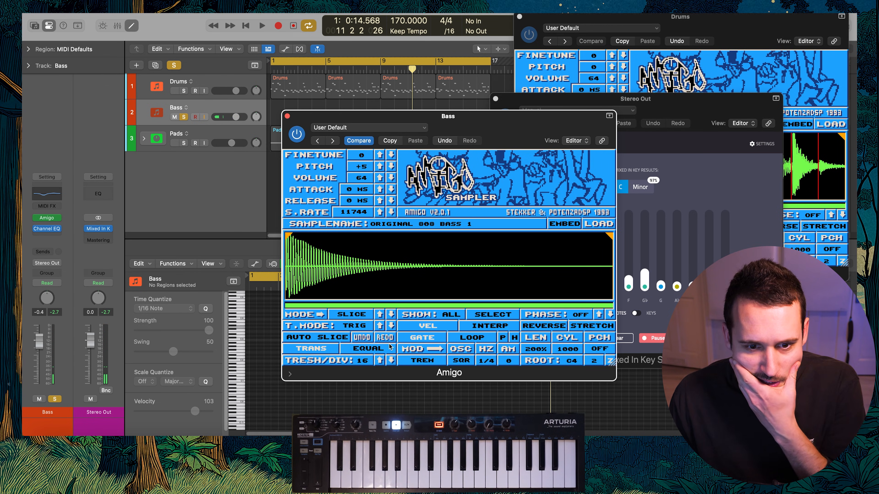
{"action": "left_click", "coordinate": [350, 313]}
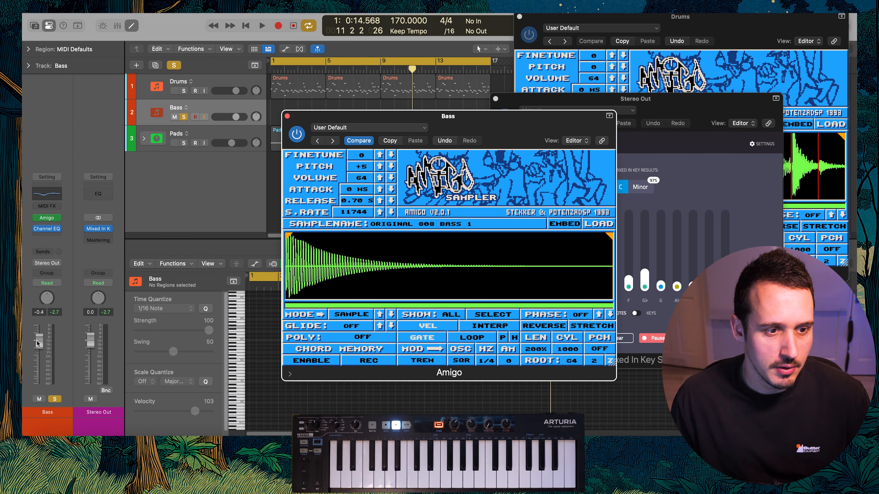
{"action": "left_click_drag", "start_coordinate": [39, 359], "coordinate": [38, 363]}
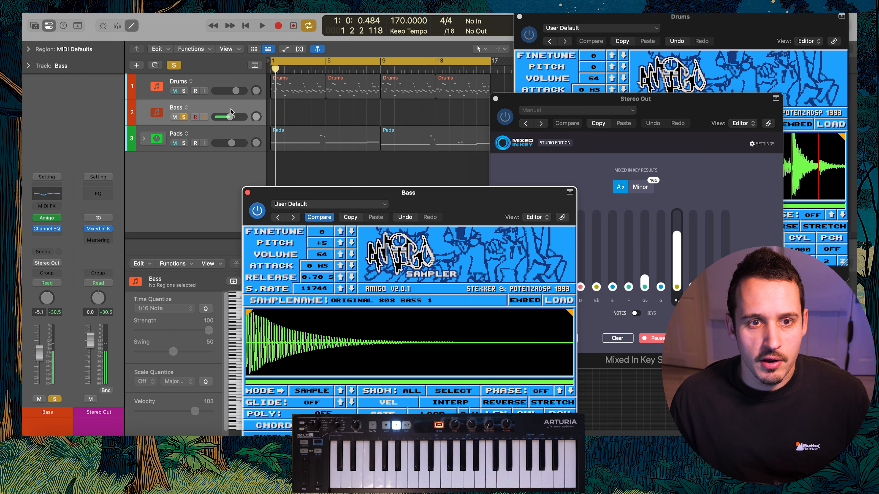
Solo the Pads alongside the bass, rehearse over them and record an eight-bar part on the Bass track
{"action": "left_click", "coordinate": [184, 143]}
{"action": "key", "text": "space"}
{"action": "left_click_drag", "start_coordinate": [488, 213], "coordinate": [408, 206]}
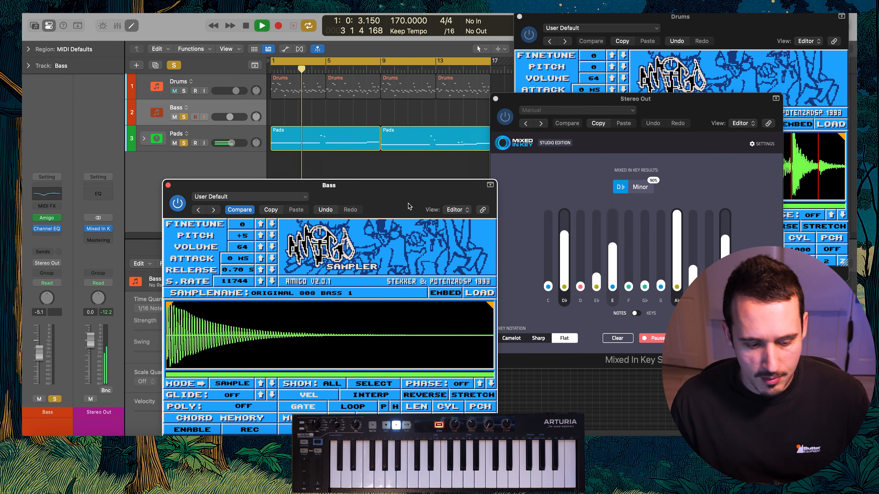
{"action": "key", "text": "space"}
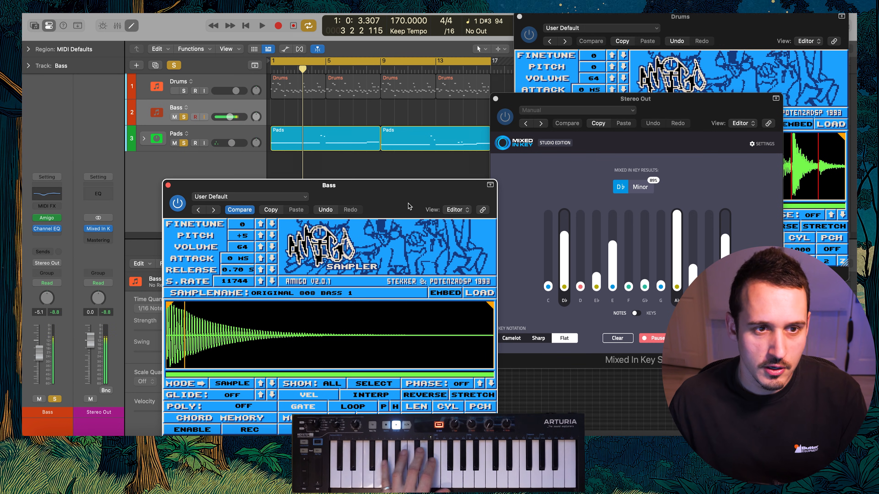
{"action": "key", "text": "space"}
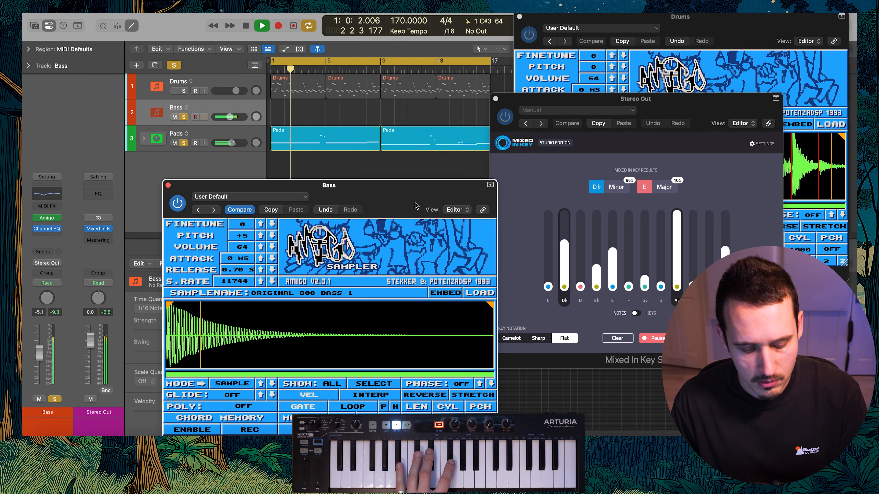
{"action": "key", "text": "r"}
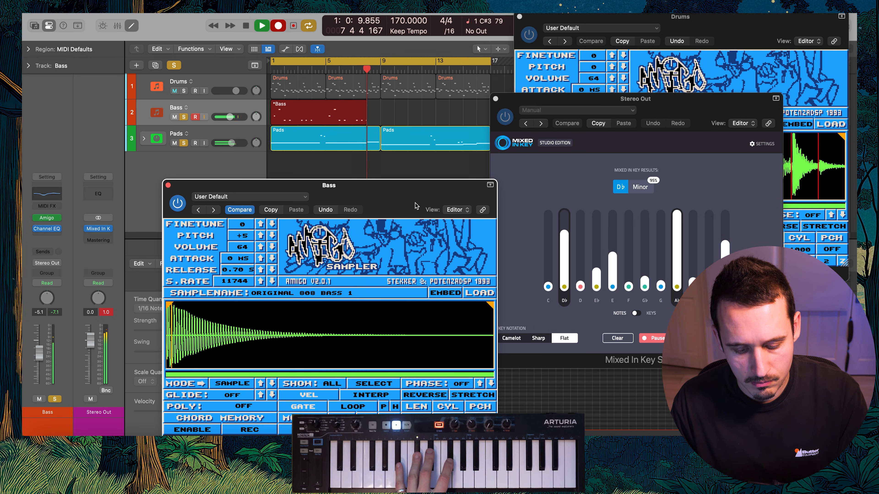
{"action": "key", "text": "space"}
Close the bass Amigo window and play the recorded bass notes from the start in the Piano Roll
{"action": "left_click", "coordinate": [169, 185]}
{"action": "left_click", "coordinate": [381, 321]}
{"action": "key", "text": "super+a"}
{"action": "key", "text": "Return"}
{"action": "key", "text": "space"}
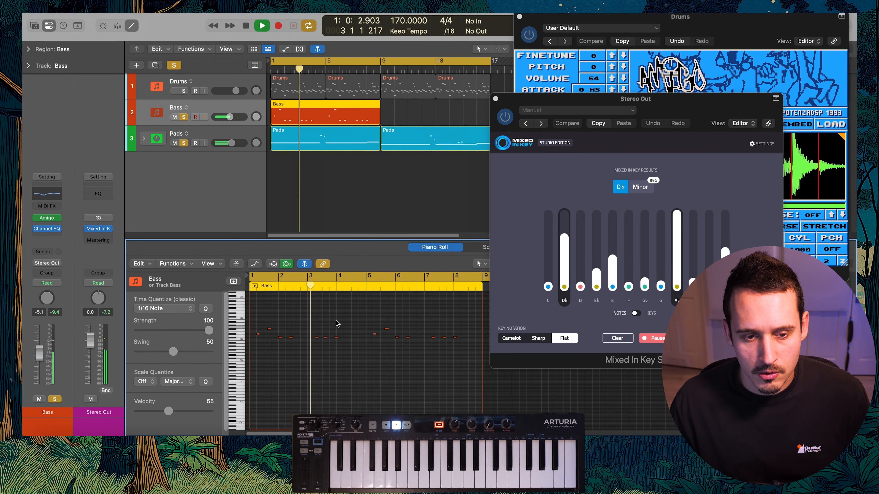
{"action": "key", "text": "space"}
Adjust the first bass note in bar 3 and replay the part with the pads
{"action": "scroll", "coordinate": [355, 329], "scroll_direction": "up", "scroll_amount": 5}
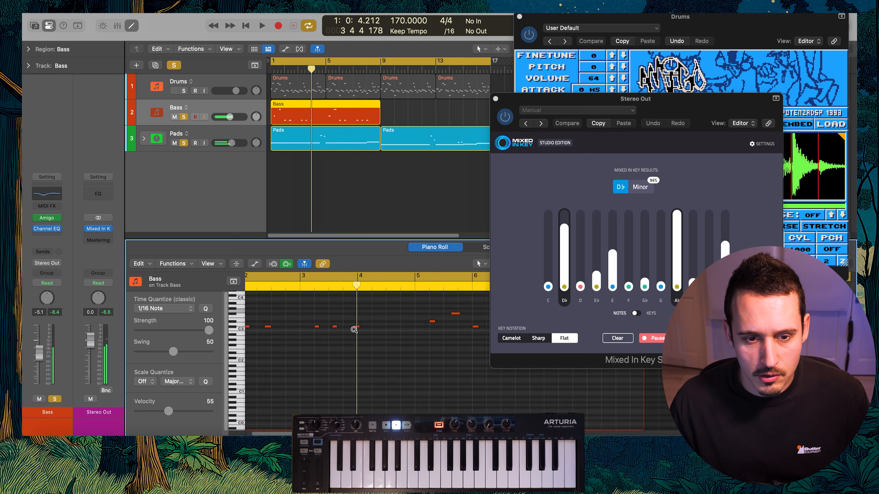
{"action": "left_click_drag", "start_coordinate": [297, 307], "coordinate": [307, 307]}
{"action": "left_click", "coordinate": [248, 287]}
{"action": "left_click", "coordinate": [250, 305]}
{"action": "key", "text": "space"}
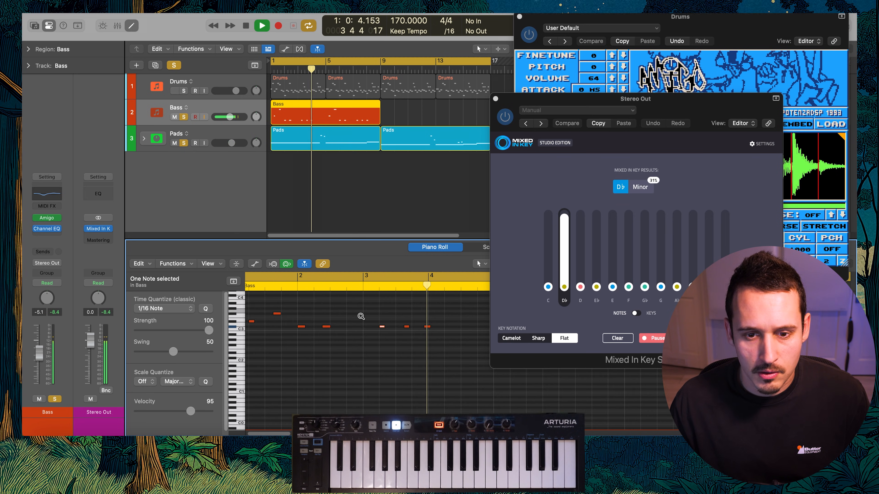
Adjust the pair of bass notes in bar 7 and play the end of the bass part
{"action": "scroll", "coordinate": [361, 318], "scroll_direction": "down", "scroll_amount": 5}
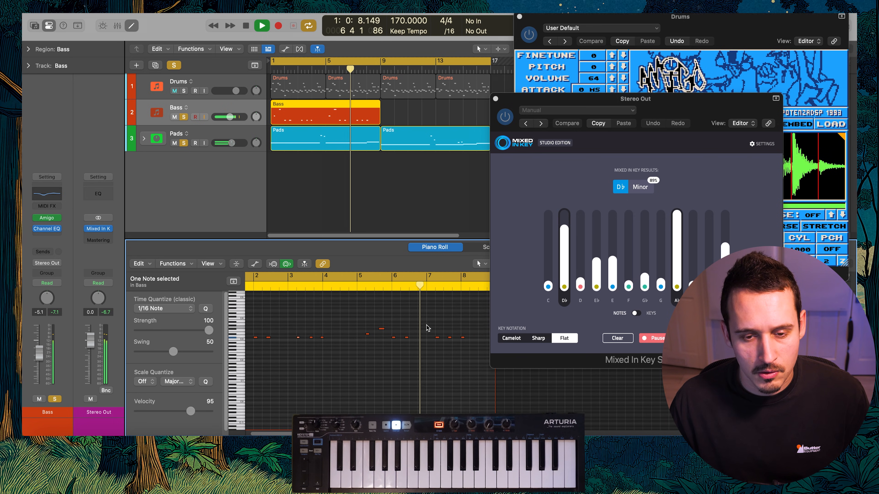
{"action": "key", "text": "space"}
{"action": "left_click_drag", "start_coordinate": [441, 338], "coordinate": [441, 336]}
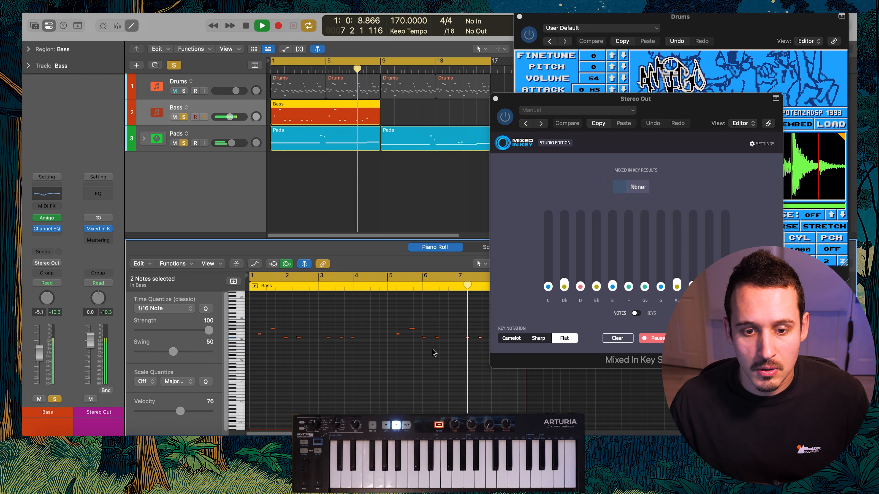
{"action": "key", "text": "space"}
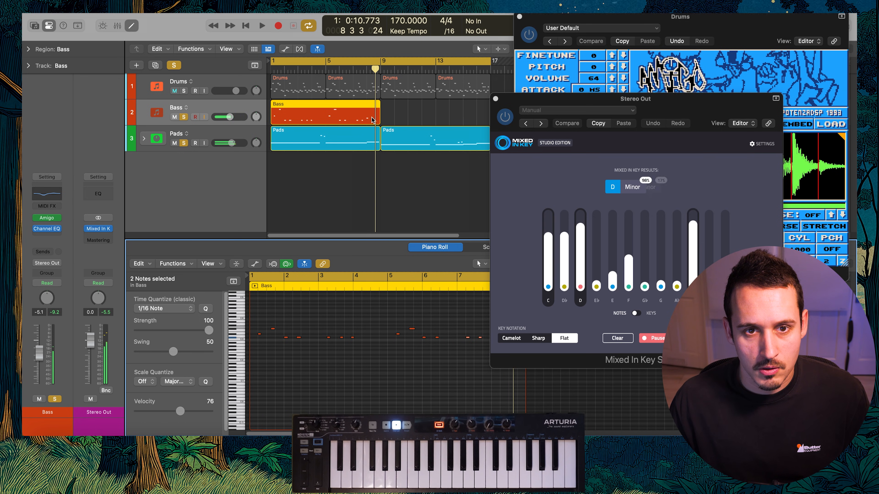
Compare the pad notes around bar 8 with the bass notes at the same position
{"action": "left_click", "coordinate": [365, 150]}
{"action": "scroll", "coordinate": [429, 315], "scroll_direction": "right", "scroll_amount": 3}
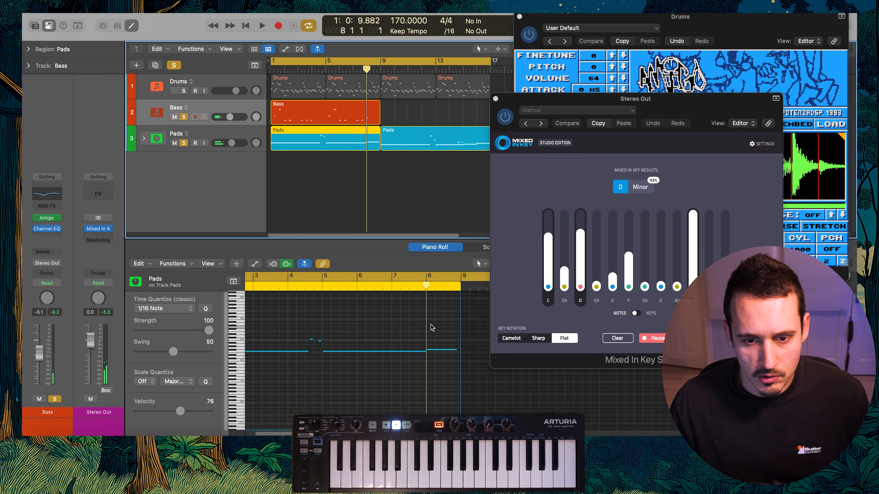
{"action": "left_click", "coordinate": [357, 116]}
{"action": "left_click", "coordinate": [420, 339]}
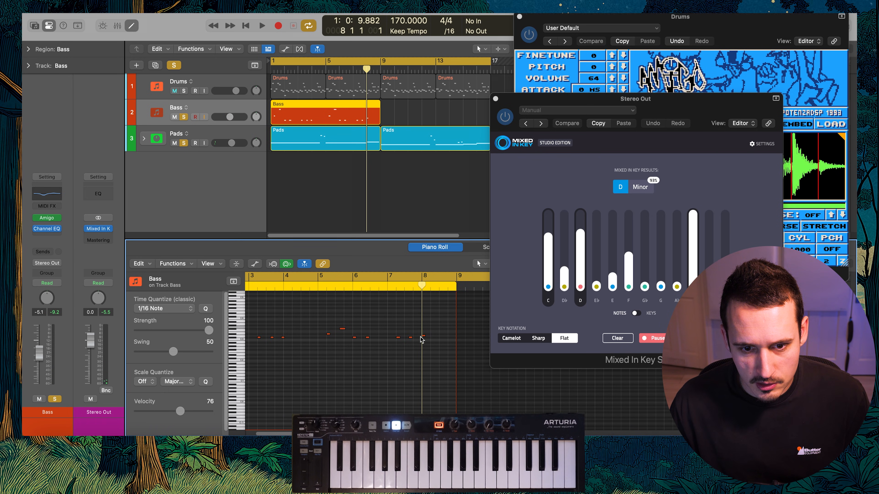
Solo the Drums with the bass and pads, play from the start and raise the Bass volume to -3.9 dB
{"action": "left_click", "coordinate": [183, 91]}
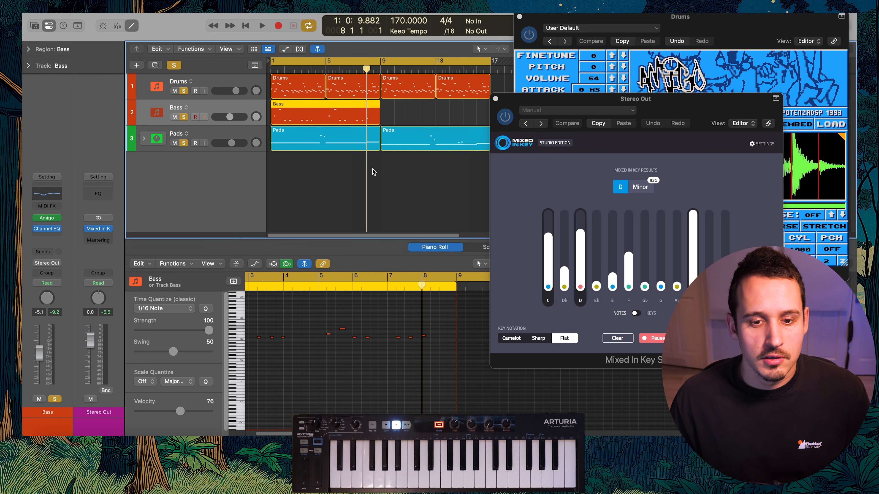
{"action": "key", "text": "Return"}
{"action": "key", "text": "space"}
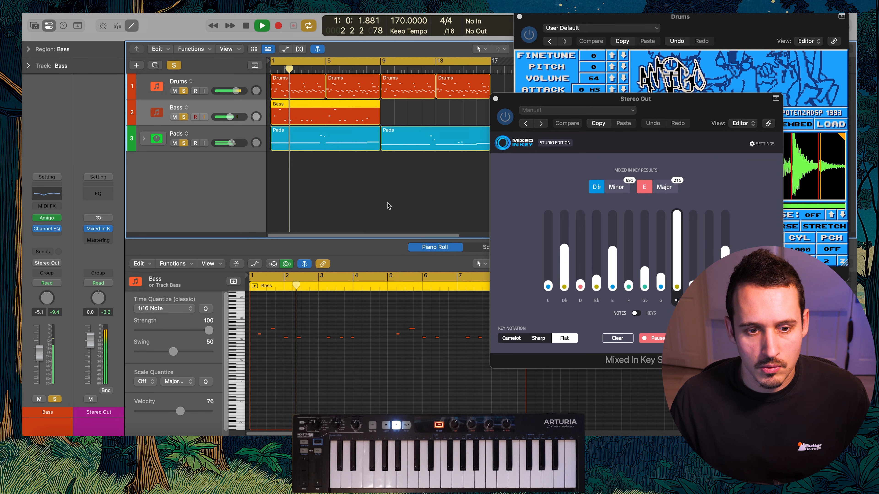
{"action": "left_click_drag", "start_coordinate": [231, 118], "coordinate": [236, 117]}
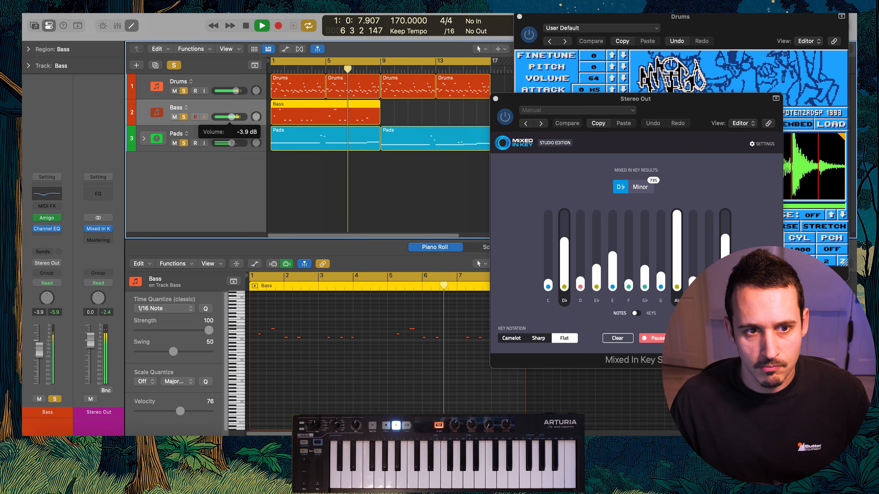
Close Mixed In Key, repeat the bass region from bar 9 to bar 17 and set the Bass volume to -3.7 dB
{"action": "left_click", "coordinate": [495, 99]}
{"action": "key", "text": "super+r"}
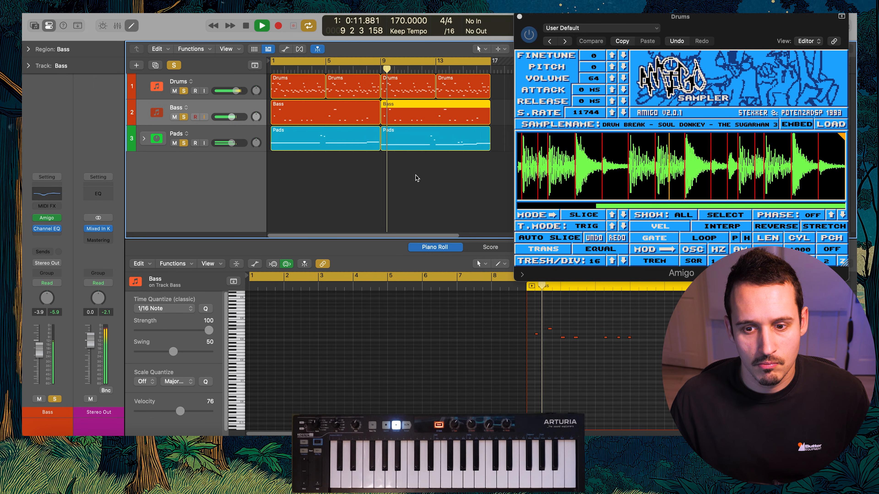
{"action": "left_click_drag", "start_coordinate": [232, 117], "coordinate": [232, 116]}
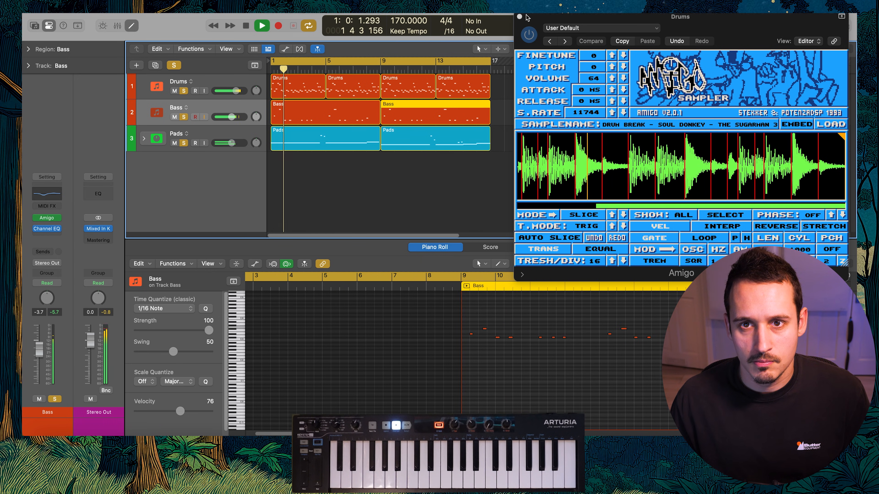
Close the Drums sampler window, take the Pads out of solo and play the drums and bass from the start
{"action": "left_click", "coordinate": [519, 17]}
{"action": "left_click", "coordinate": [585, 126]}
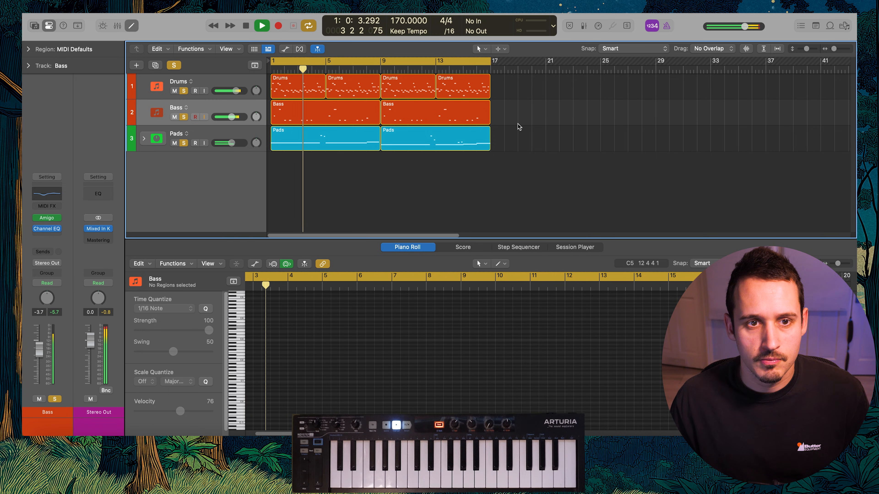
{"action": "key", "text": "space"}
{"action": "left_click", "coordinate": [184, 142]}
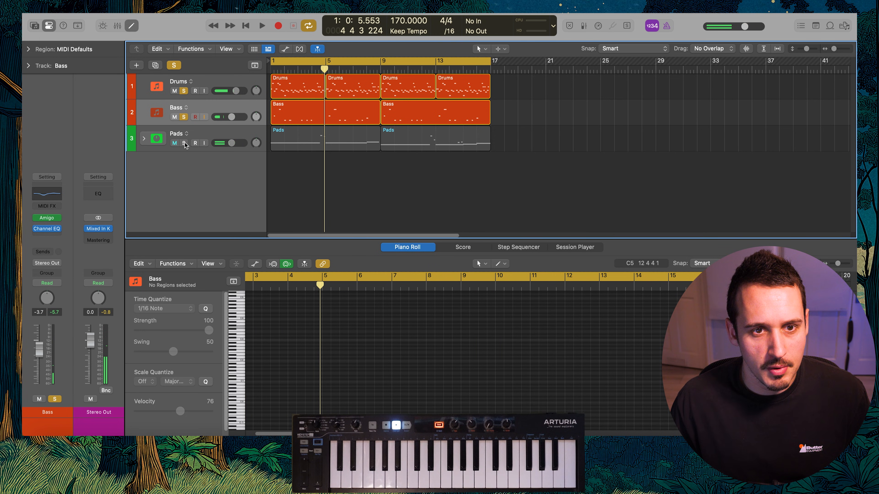
{"action": "key", "text": "space"}
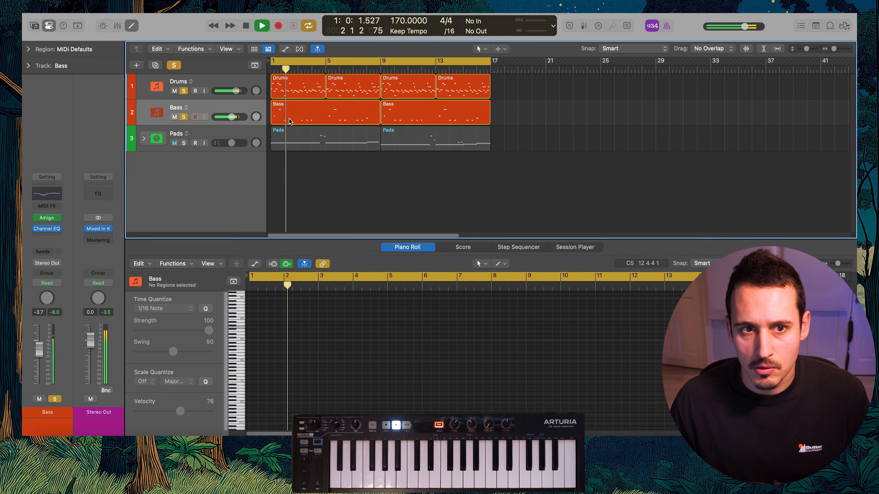
Open the first Bass region in the Piano Roll and move the C#3 note just before bar 4 onto the bar 4 downbeat
{"action": "key", "text": "space"}
{"action": "double_click", "coordinate": [289, 117]}
{"action": "scroll", "coordinate": [277, 341], "scroll_direction": "up", "scroll_amount": 5}
{"action": "scroll", "coordinate": [320, 340], "scroll_direction": "left", "scroll_amount": 2}
{"action": "left_click_drag", "start_coordinate": [422, 326], "coordinate": [258, 360]}
{"action": "left_click", "coordinate": [357, 354]}
{"action": "key", "text": "space"}
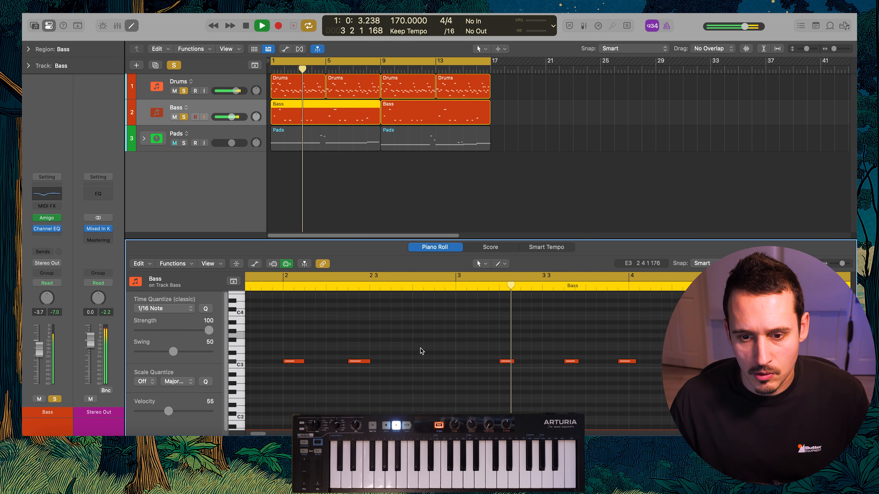
{"action": "key", "text": "space"}
{"action": "left_click", "coordinate": [515, 362]}
{"action": "left_click_drag", "start_coordinate": [514, 362], "coordinate": [525, 361]}
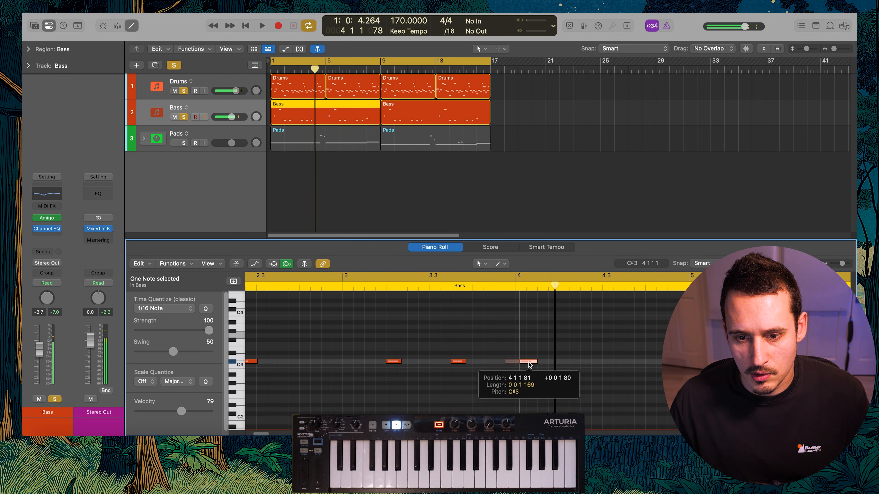
Select the two bass notes in bar 3, play the edited part with the drums and view the second Bass region's notes
{"action": "left_click_drag", "start_coordinate": [467, 333], "coordinate": [391, 379]}
{"action": "key", "text": "shift+space"}
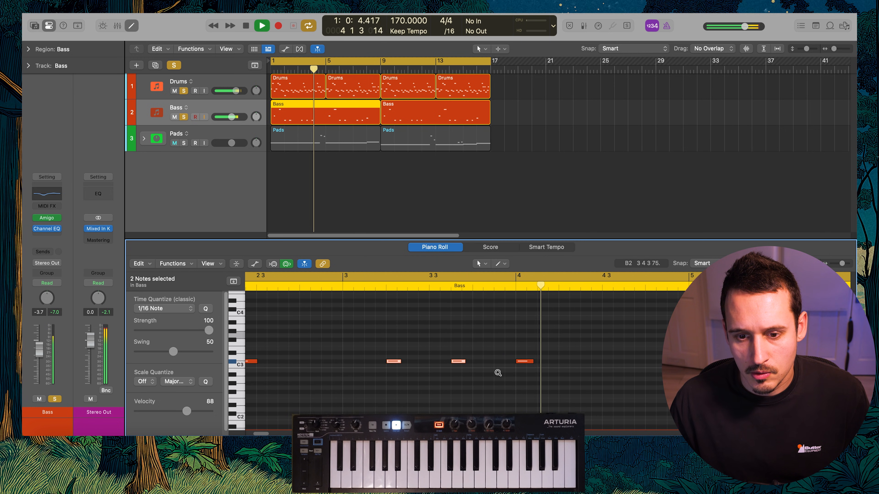
{"action": "scroll", "coordinate": [497, 372], "scroll_direction": "down", "scroll_amount": 4}
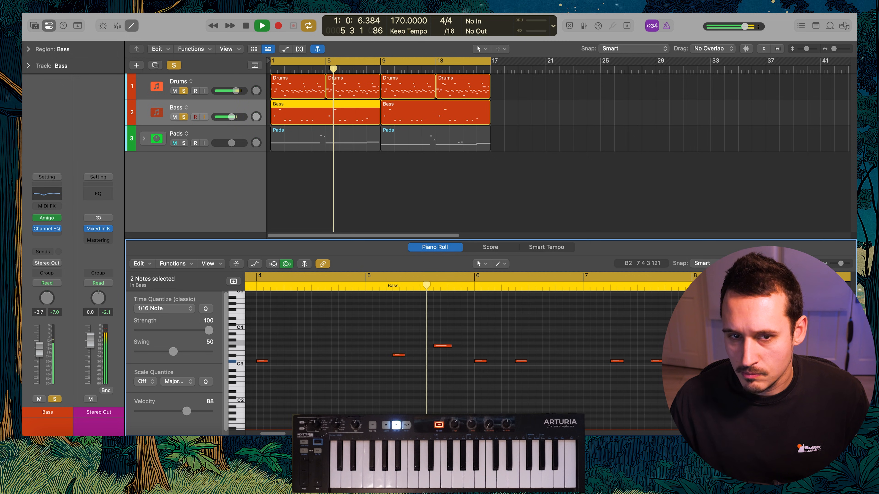
{"action": "left_click", "coordinate": [386, 114]}
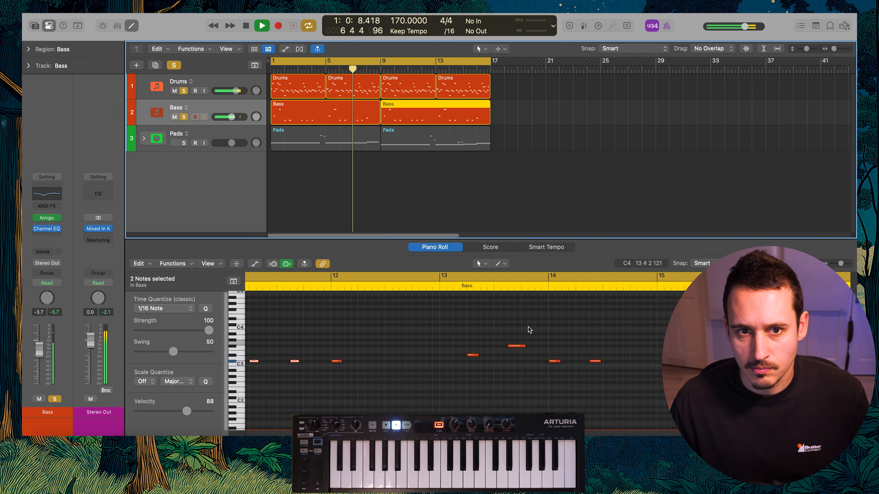
Examine the second Bass region's notes from bar 9 to bar 16 in the Piano Roll during drum and bass playback
{"action": "scroll", "coordinate": [578, 350], "scroll_direction": "right", "scroll_amount": 5}
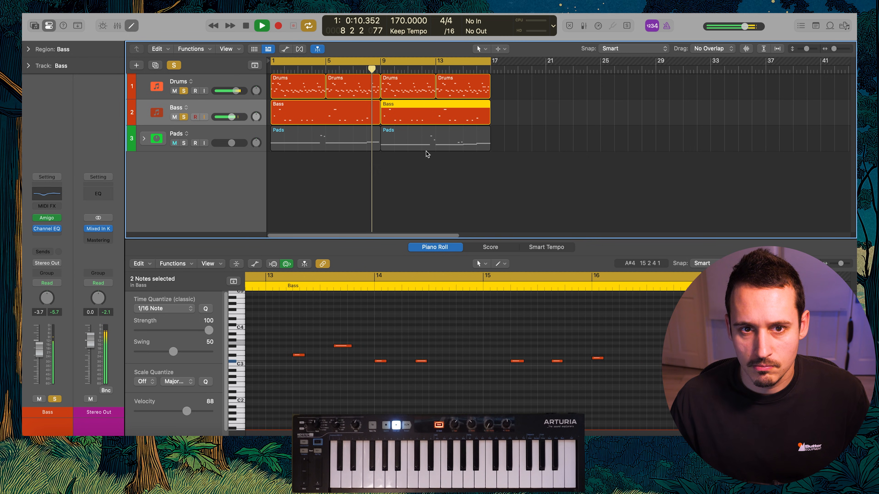
{"action": "left_click", "coordinate": [416, 115]}
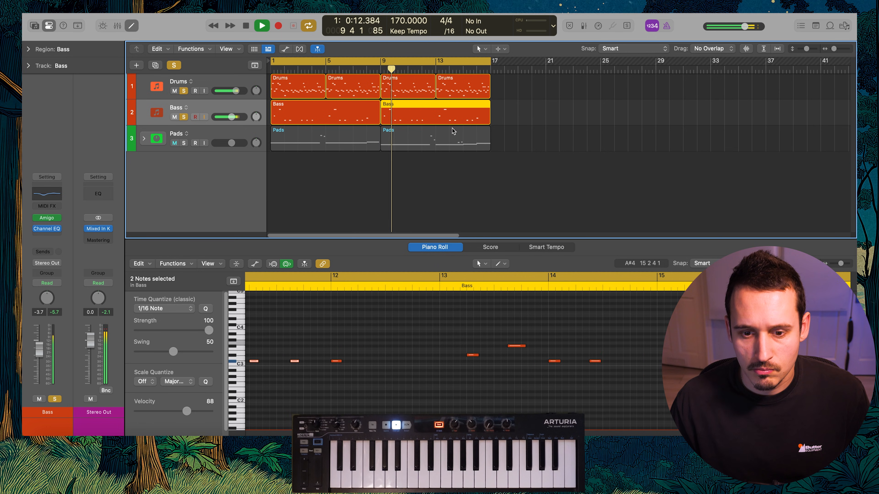
{"action": "scroll", "coordinate": [505, 368], "scroll_direction": "down", "scroll_amount": 5}
{"action": "scroll", "coordinate": [492, 361], "scroll_direction": "left", "scroll_amount": 1}
{"action": "left_click", "coordinate": [471, 334]}
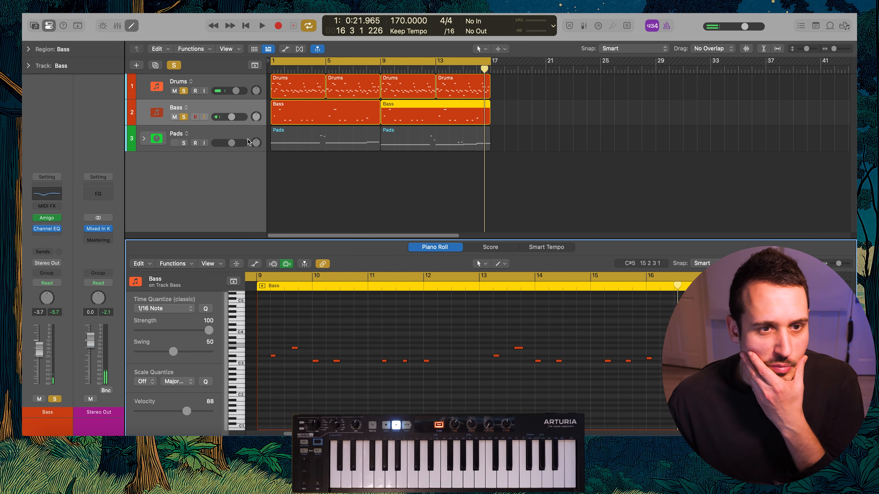
Take the Drums out of solo, solo the Pads and play both Pads regions with the bass from the start
{"action": "left_click", "coordinate": [183, 91]}
{"action": "left_click", "coordinate": [183, 143]}
{"action": "left_click_drag", "start_coordinate": [594, 148], "coordinate": [311, 138]}
{"action": "key", "text": "space"}
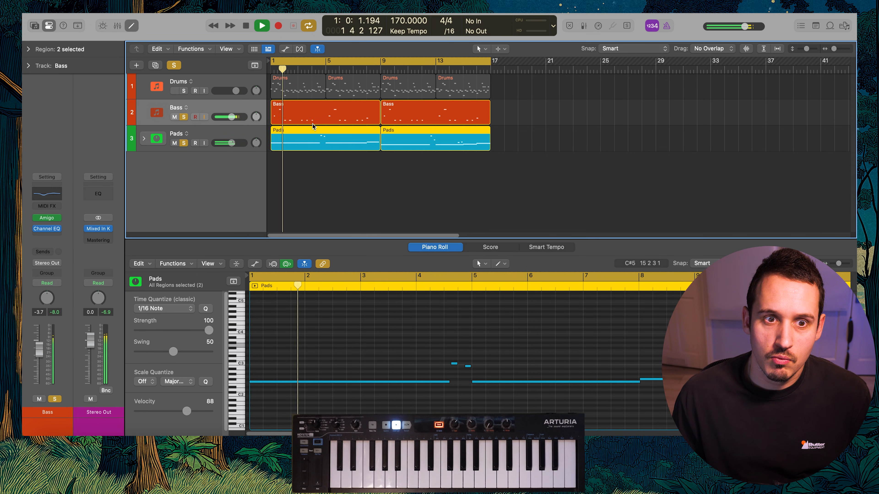
{"action": "key", "text": "space"}
Swap the Pads solo for the Drums and play the drums and bass briefly from the start
{"action": "left_click", "coordinate": [183, 143]}
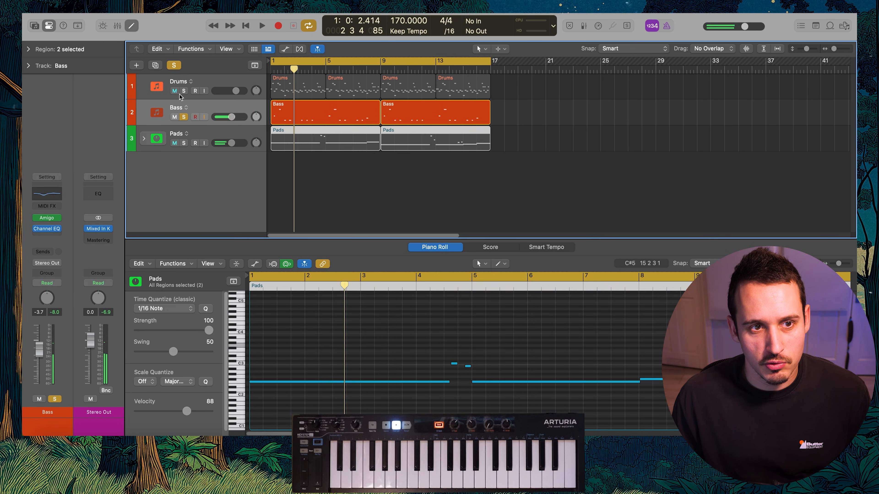
{"action": "left_click", "coordinate": [183, 91]}
{"action": "key", "text": "space"}
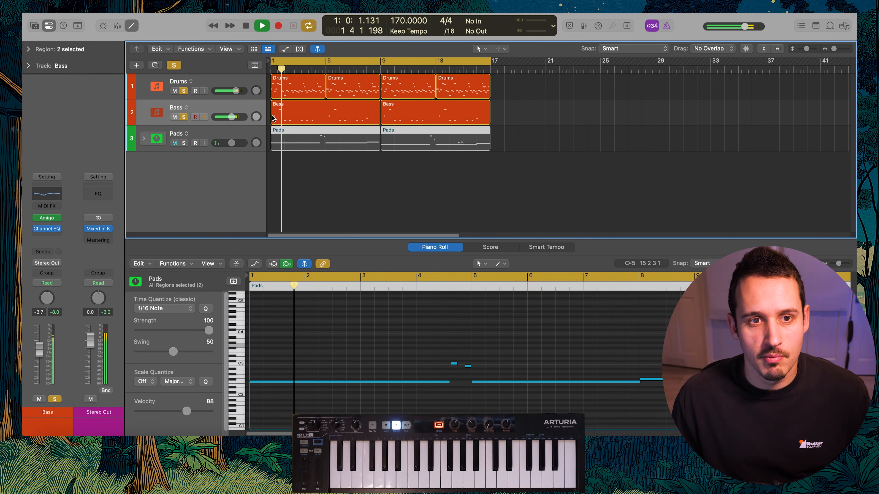
{"action": "key", "text": "space"}
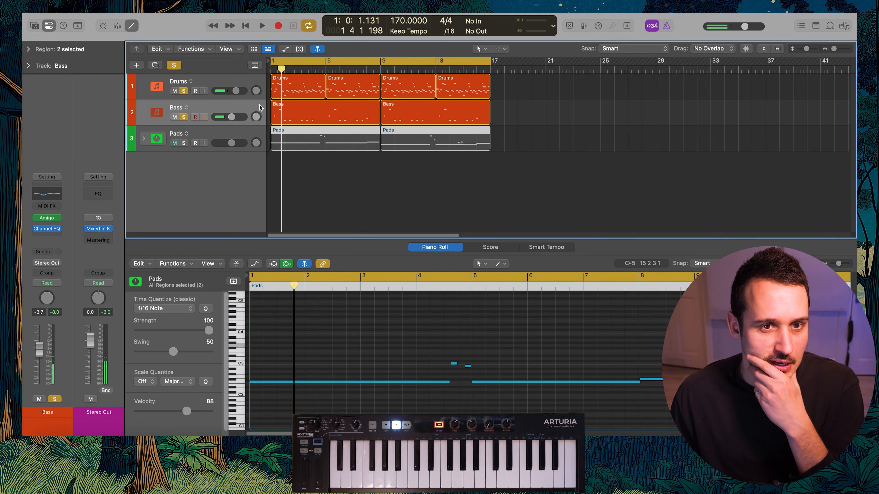
Select both Bass regions, play drums, bass and pads together from the start and clear all solos
{"action": "left_click", "coordinate": [315, 104]}
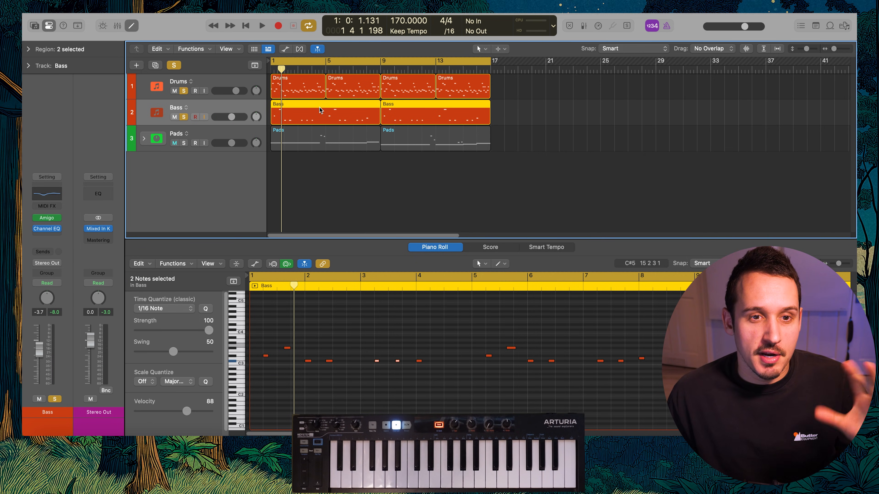
{"action": "left_click_drag", "start_coordinate": [551, 122], "coordinate": [328, 118]}
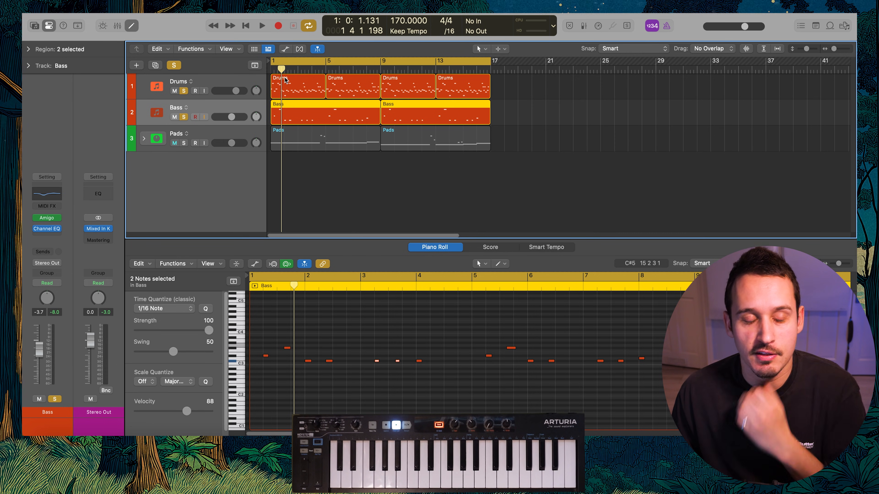
{"action": "left_click", "coordinate": [184, 144]}
{"action": "key", "text": "space"}
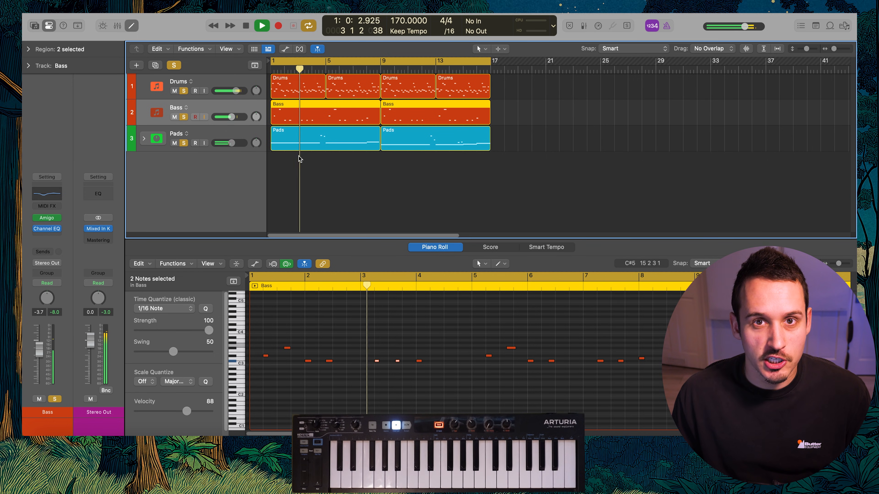
{"action": "left_click", "coordinate": [172, 66]}
Duplicate the Bass track directly below the original and select the copy as the track for another sample
{"action": "left_click", "coordinate": [235, 135]}
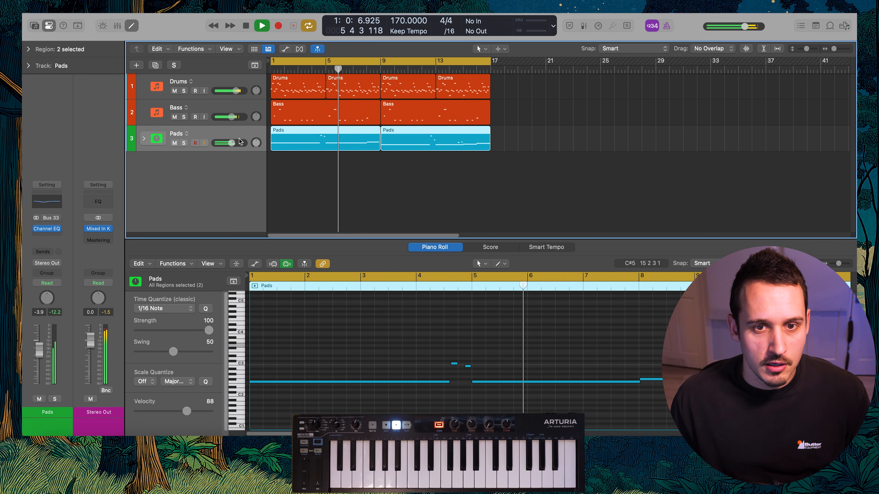
{"action": "key", "text": "alt+super+a"}
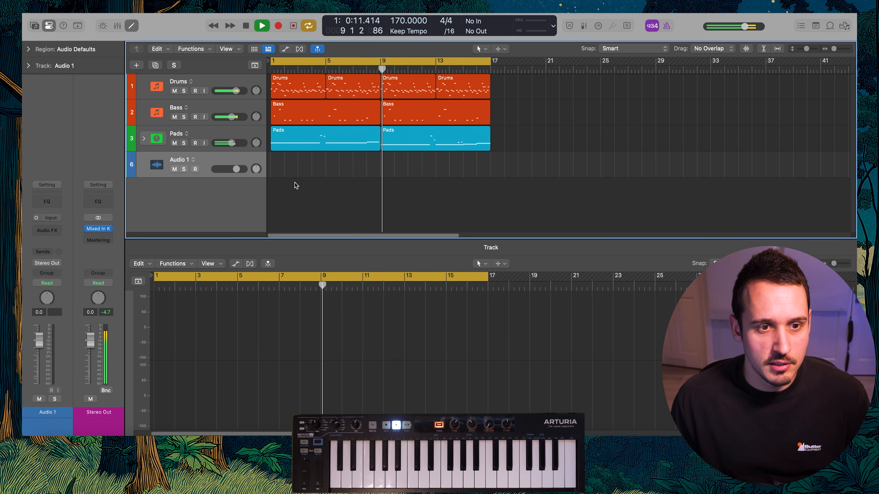
{"action": "key", "text": "super+BackSpace"}
{"action": "left_click", "coordinate": [228, 106]}
{"action": "left_click", "coordinate": [221, 130]}
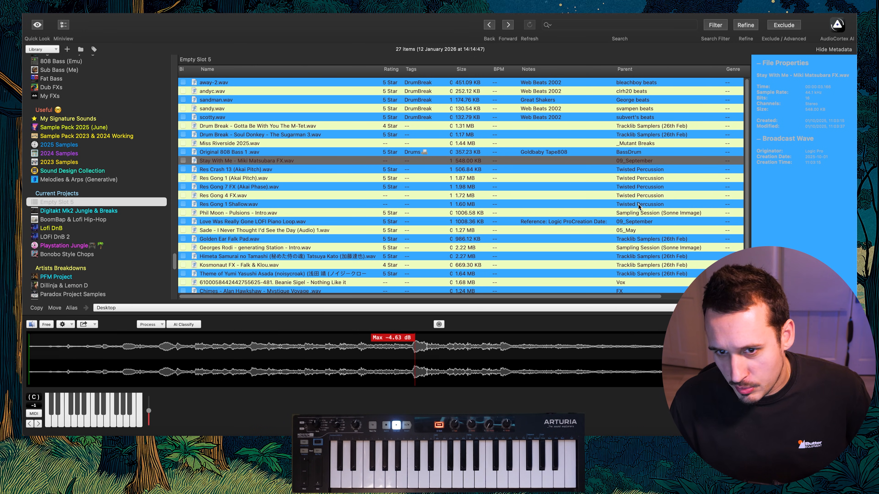
Audition Res Crash 13, Res Gong 1 and Res Gong 7 FX (Akai Phase) in the sample library and load the last into the duplicate track's Amigo
{"action": "left_click", "coordinate": [268, 169]}
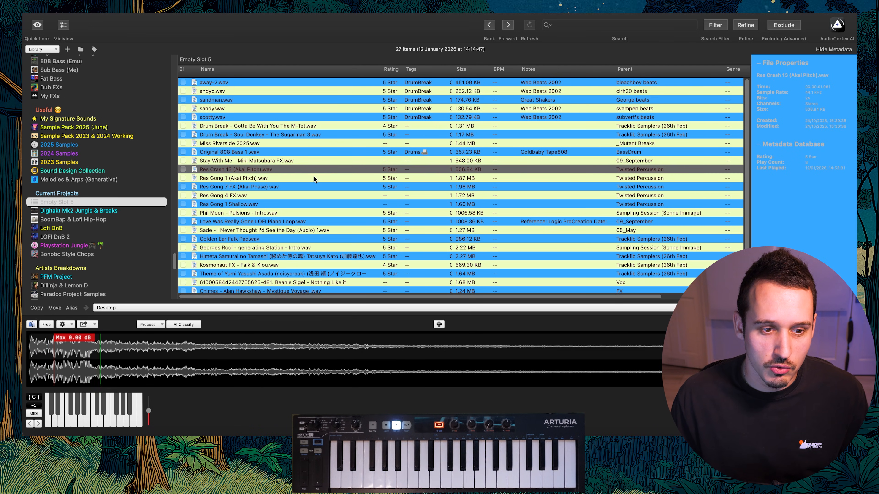
{"action": "left_click", "coordinate": [311, 175]}
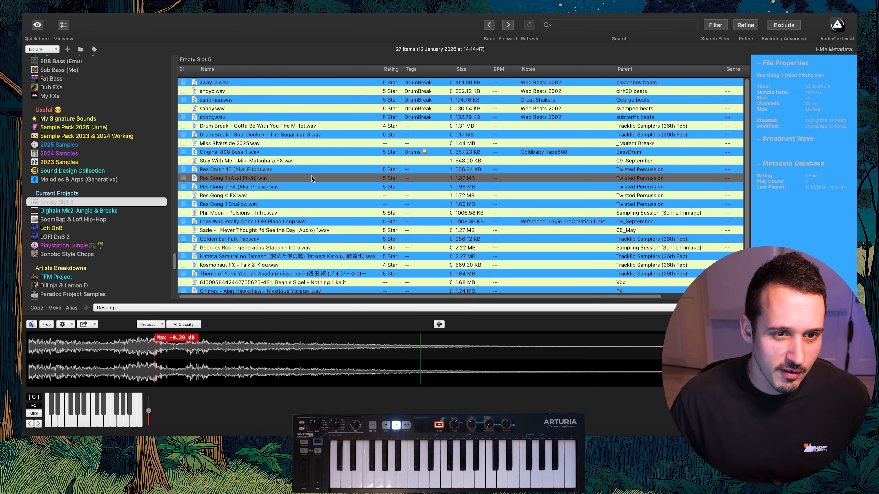
{"action": "key", "text": "Down"}
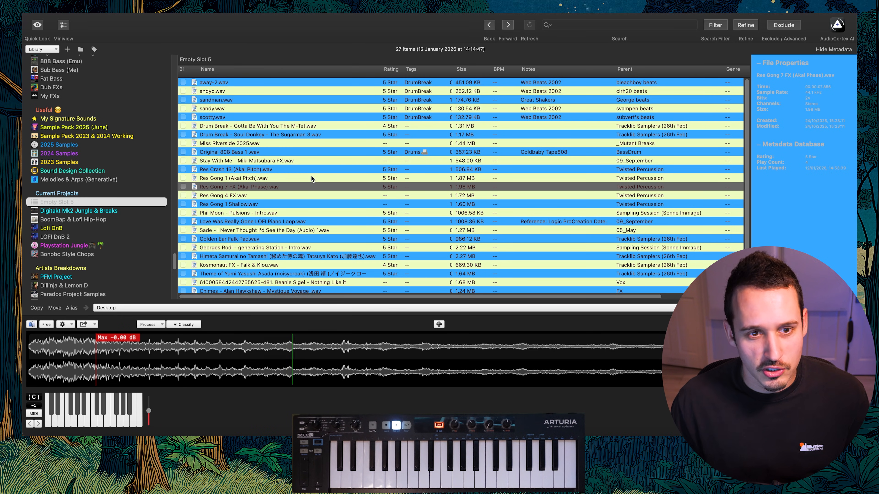
{"action": "key", "text": "super+Tab"}
{"action": "left_click_drag", "start_coordinate": [271, 188], "coordinate": [565, 261]}
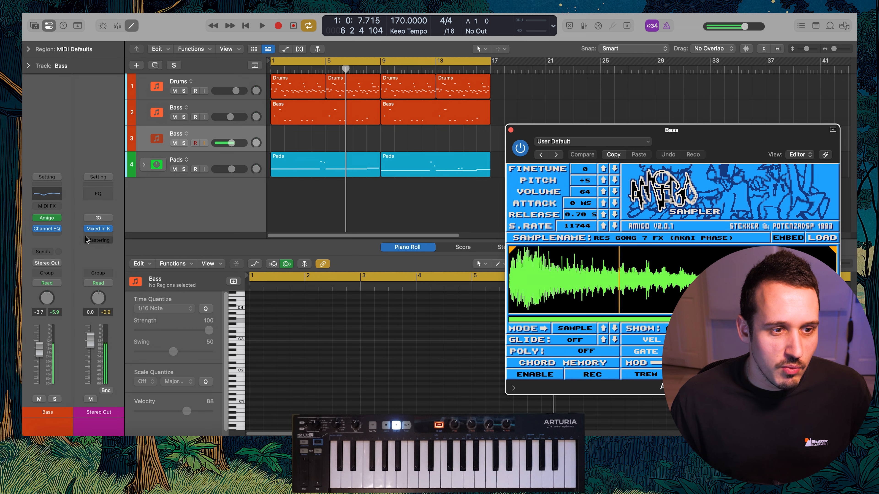
Add a Bus 2 send to the duplicate Bass track and insert a stereo H-Delay on its aux channel
{"action": "left_click", "coordinate": [46, 252]}
{"action": "mouse_move", "coordinate": [66, 328]}
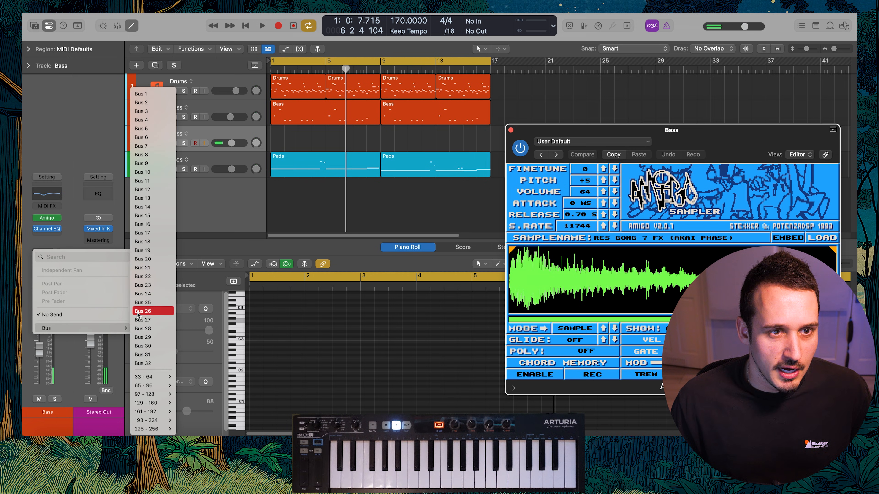
{"action": "left_click", "coordinate": [148, 102]}
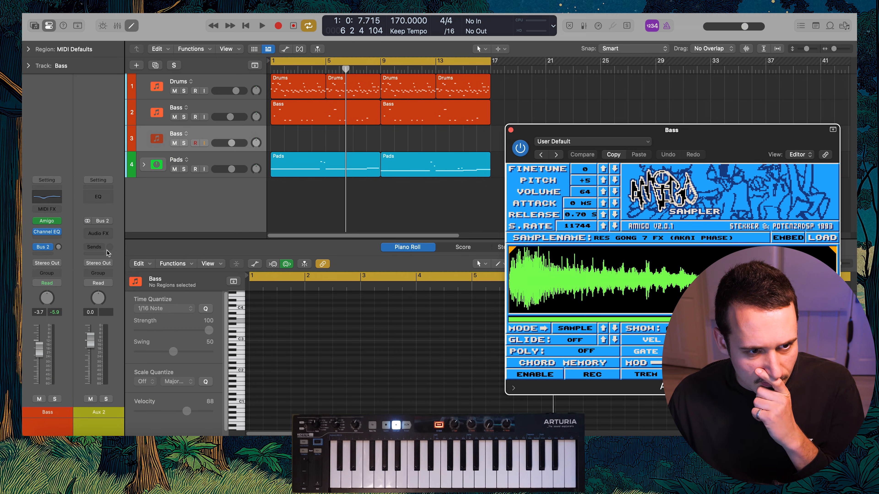
{"action": "left_click", "coordinate": [98, 233]}
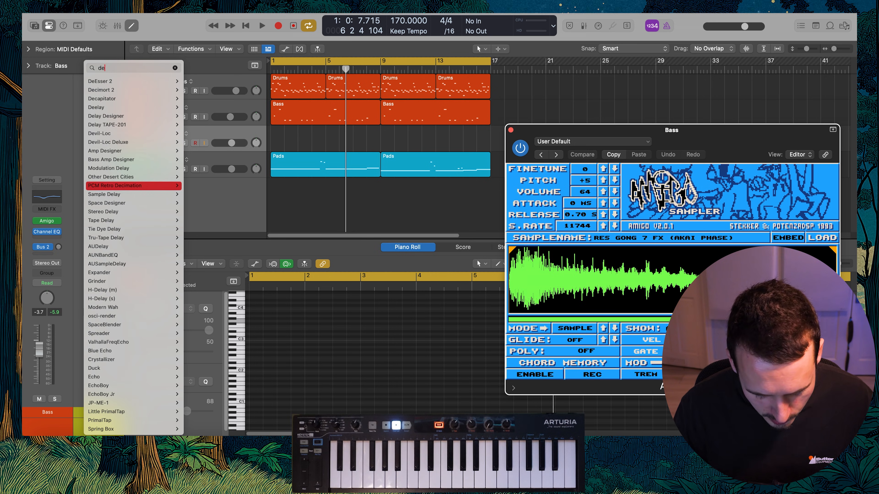
{"action": "type", "text": "dela"}
{"action": "left_click", "coordinate": [194, 334]}
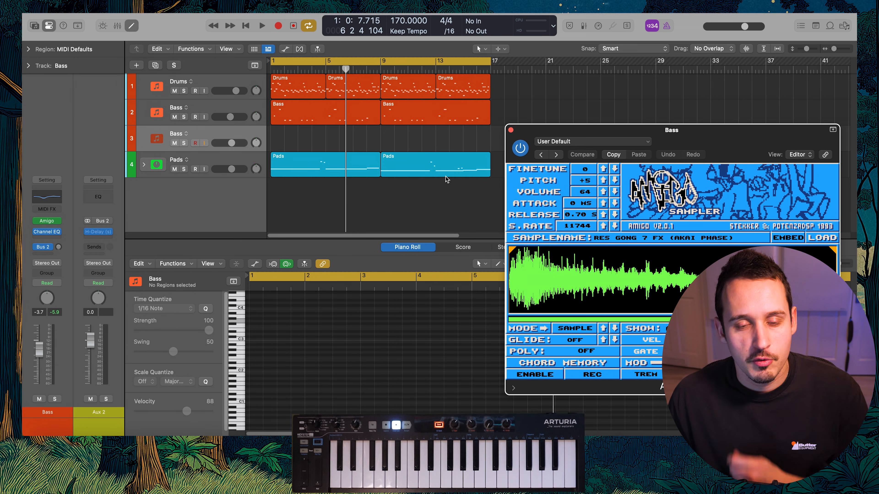
{"action": "left_click", "coordinate": [108, 229]}
{"action": "left_click", "coordinate": [214, 232]}
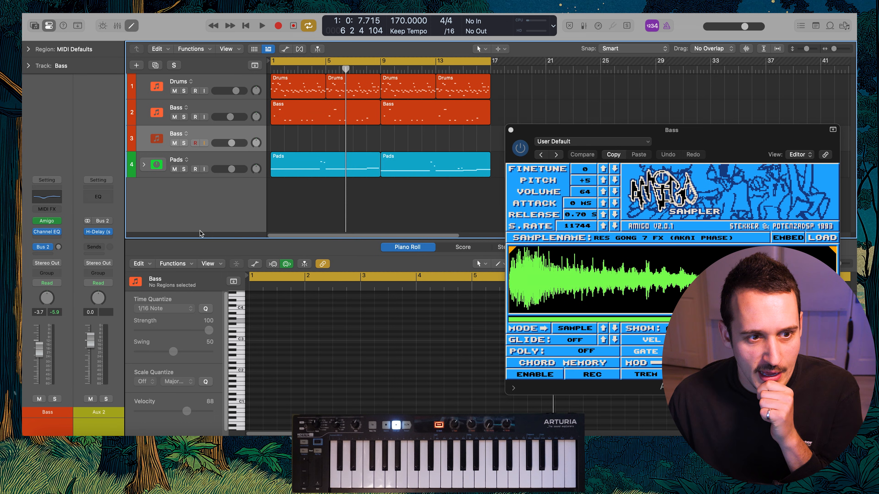
Adjust the H-Delay Feedback on the Bus 2 aux and rename the aux 1/8D Delay
{"action": "left_click", "coordinate": [99, 231]}
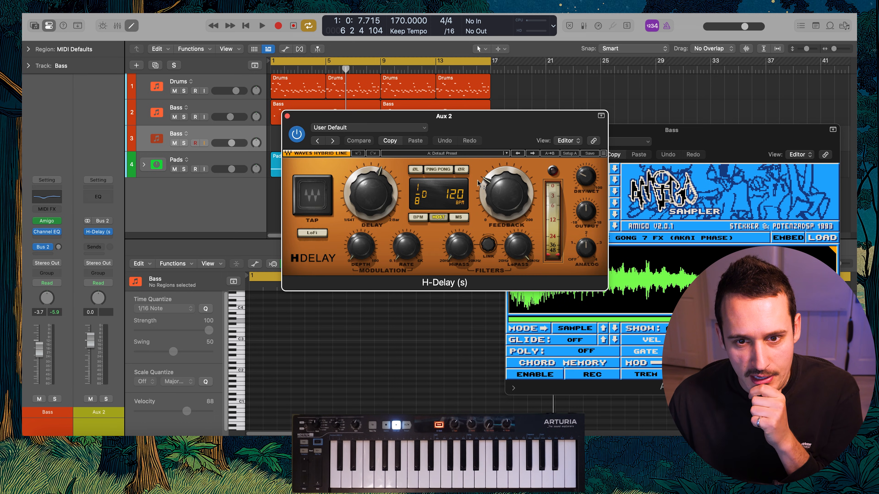
{"action": "left_click_drag", "start_coordinate": [506, 194], "coordinate": [507, 190]}
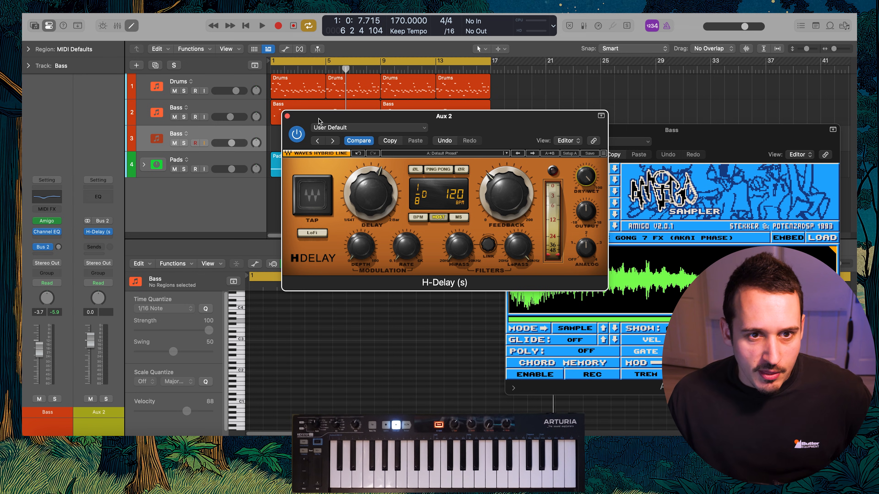
{"action": "left_click", "coordinate": [286, 116]}
Add a Bus 3 send to the duplicate Bass track and insert a stereo Raum reverb on its aux with a 5.8 s decay
{"action": "left_click", "coordinate": [45, 255]}
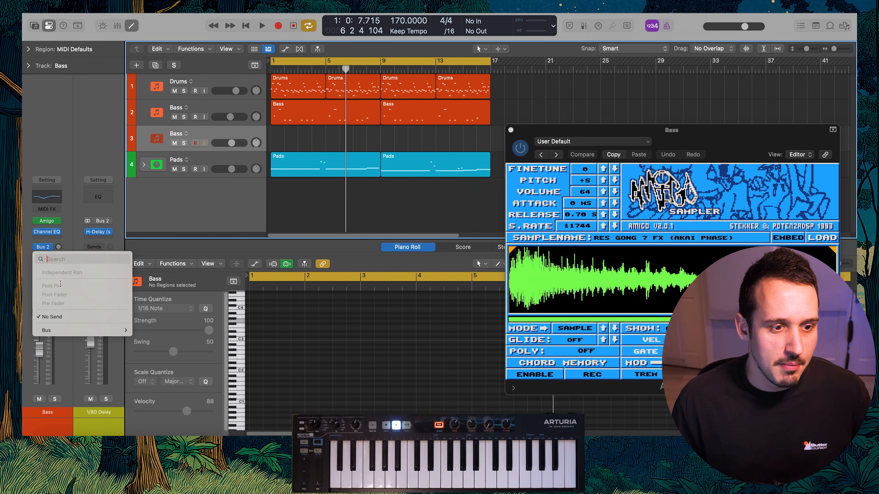
{"action": "mouse_move", "coordinate": [66, 332]}
{"action": "left_click", "coordinate": [159, 111]}
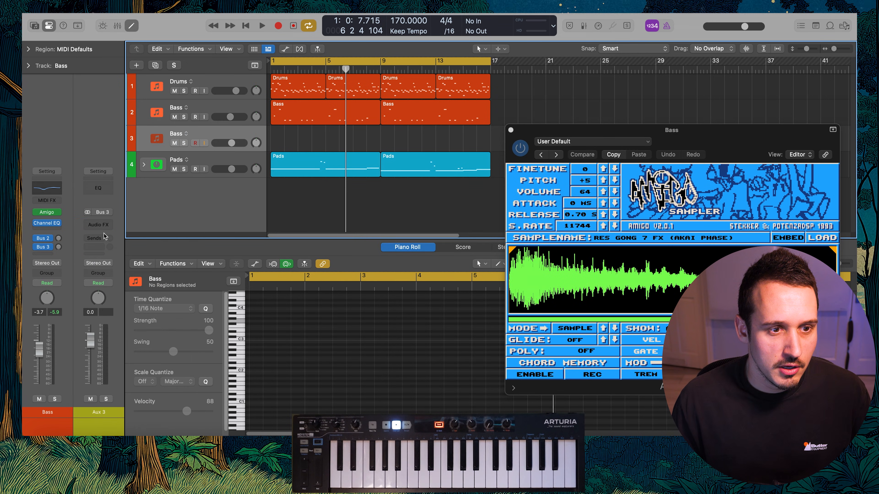
{"action": "left_click", "coordinate": [102, 225]}
{"action": "type", "text": "raum"}
{"action": "mouse_move", "coordinate": [166, 241]}
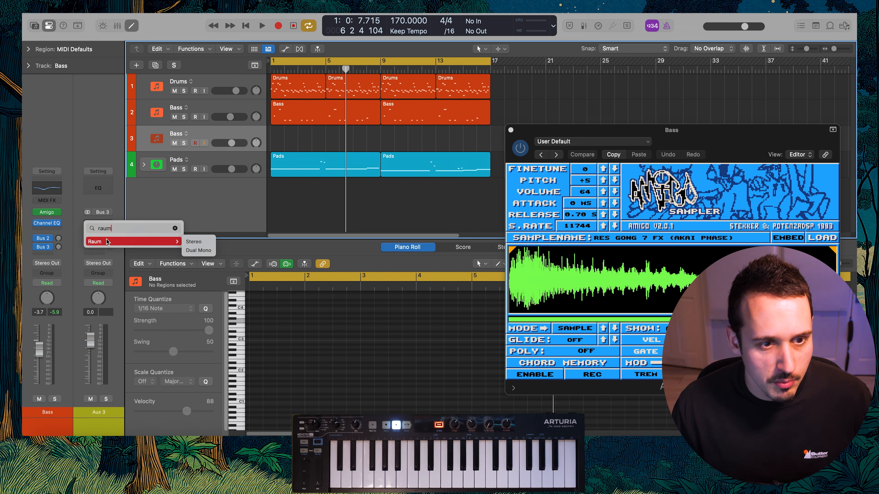
{"action": "left_click", "coordinate": [196, 242]}
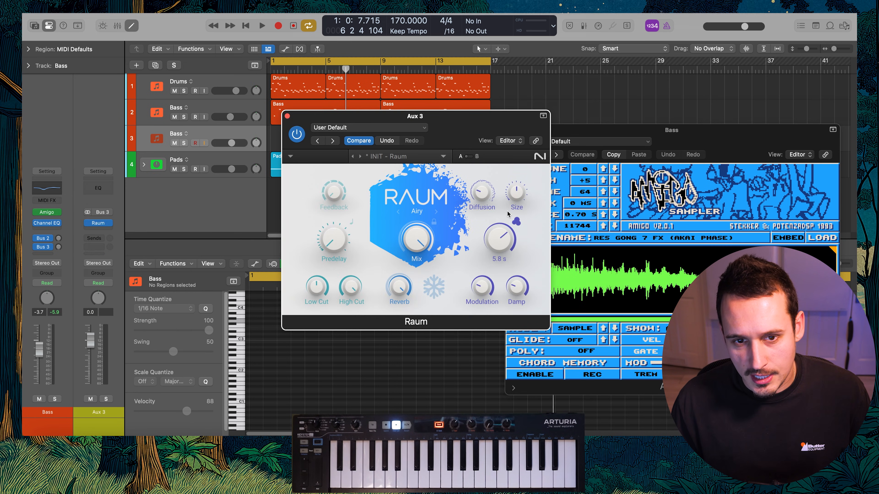
{"action": "left_click", "coordinate": [287, 116]}
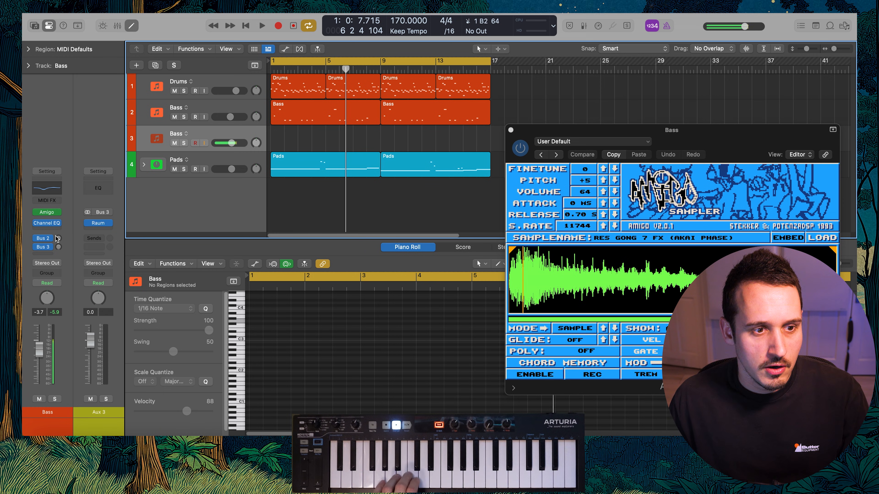
Raise the Bus 2 send and add a Channel EQ low shelf of -15.1 dB at 156 Hz on the 1/8D Delay aux
{"action": "left_click", "coordinate": [88, 188]}
{"action": "left_click_drag", "start_coordinate": [355, 229], "coordinate": [395, 284]}
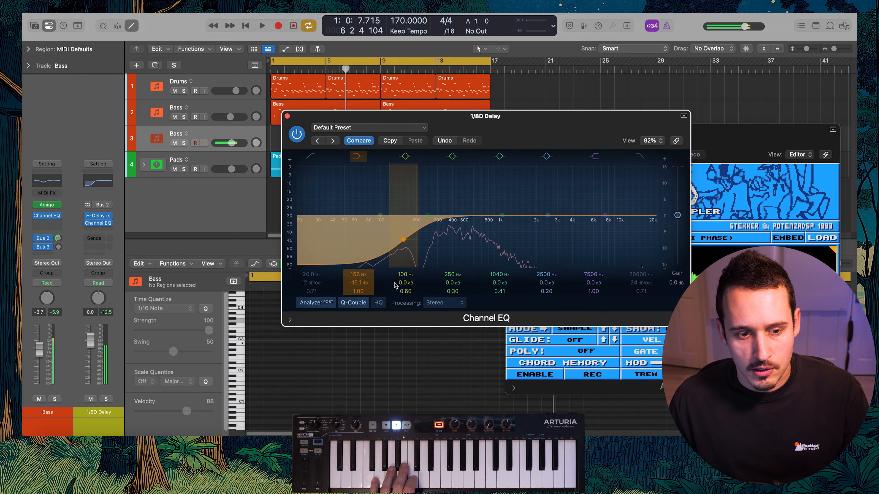
{"action": "left_click", "coordinate": [288, 116]}
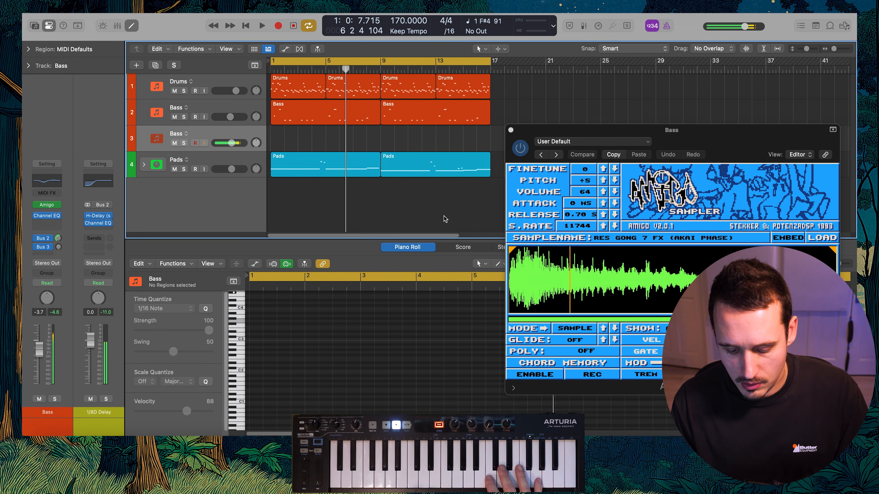
Record a short gong hit in bar 1 on the duplicate Bass track, then solo the track and play it back
{"action": "key", "text": "space"}
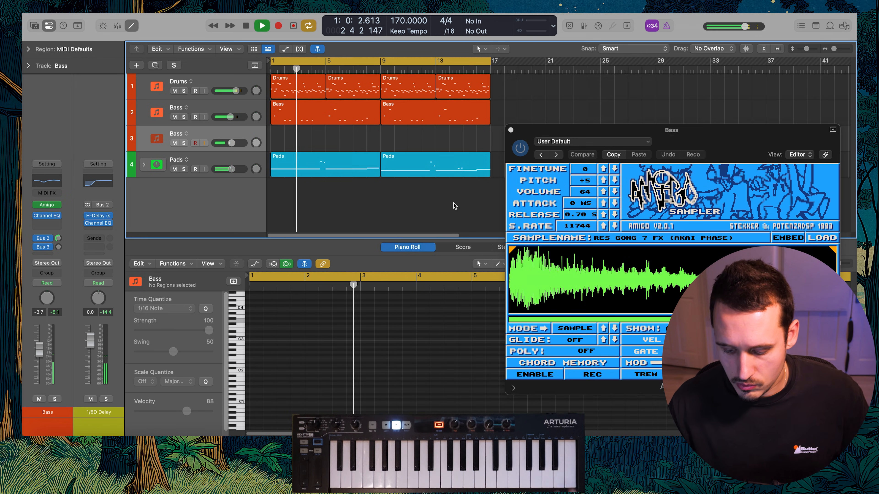
{"action": "key", "text": "r"}
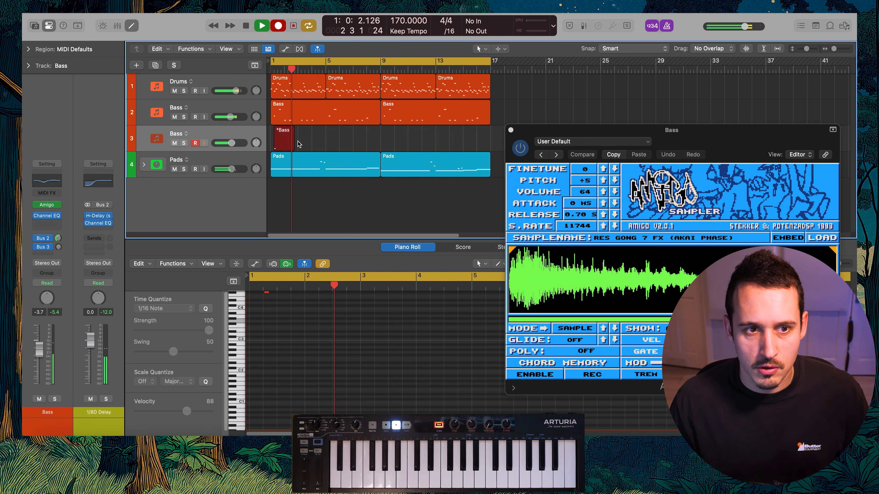
{"action": "key", "text": "space"}
{"action": "left_click", "coordinate": [184, 143]}
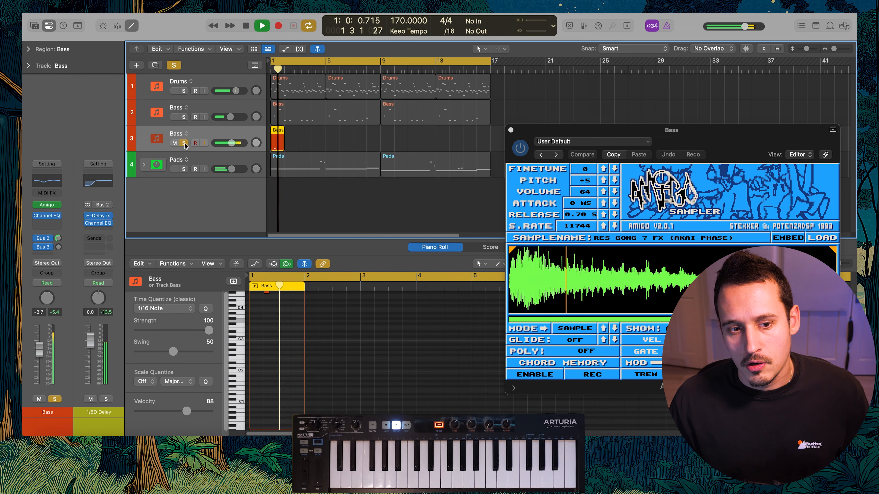
{"action": "key", "text": "space"}
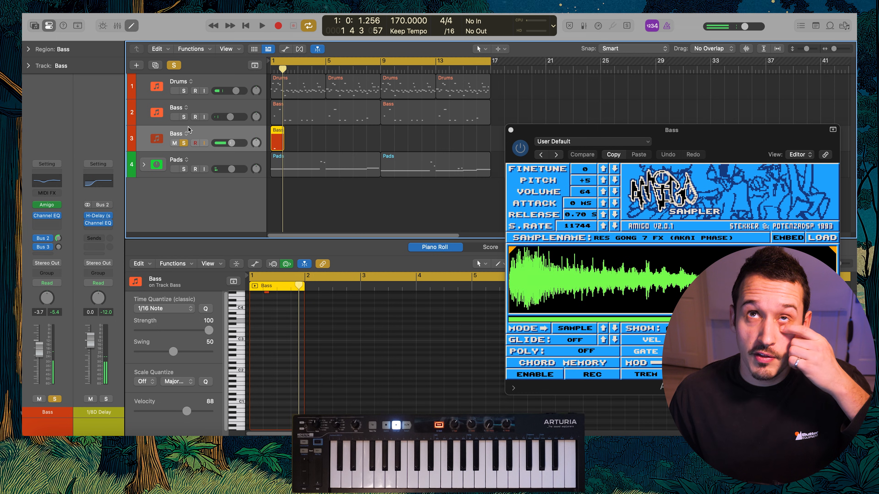
Solo the Drums track to hear the break together with the gong, then take it out of solo
{"action": "left_click", "coordinate": [183, 91]}
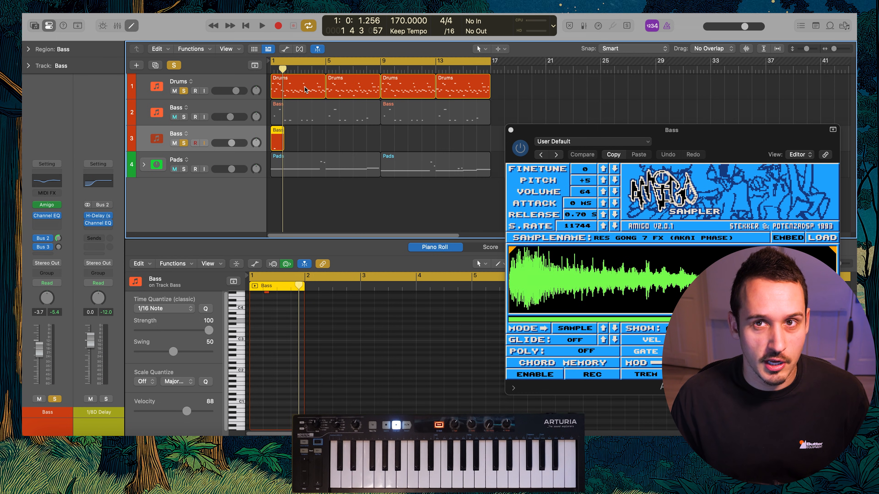
{"action": "key", "text": "space"}
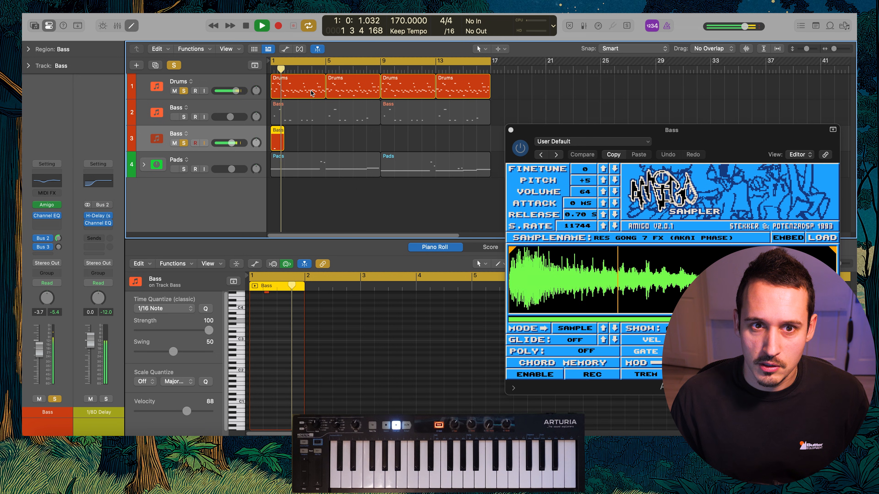
{"action": "key", "text": "space"}
{"action": "left_click", "coordinate": [183, 91]}
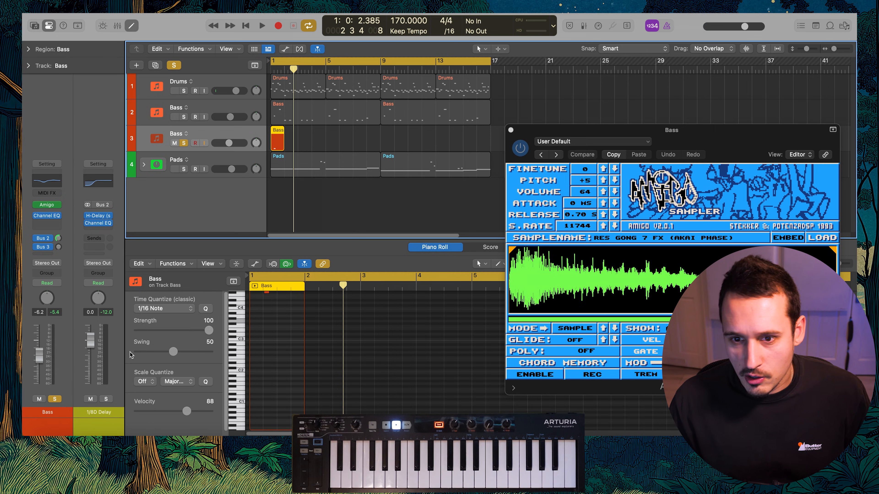
Enable ping-pong mode in the H-Delay on the 1/8D Delay aux and play the soloed gong through it
{"action": "left_click_drag", "start_coordinate": [726, 145], "coordinate": [684, 122]}
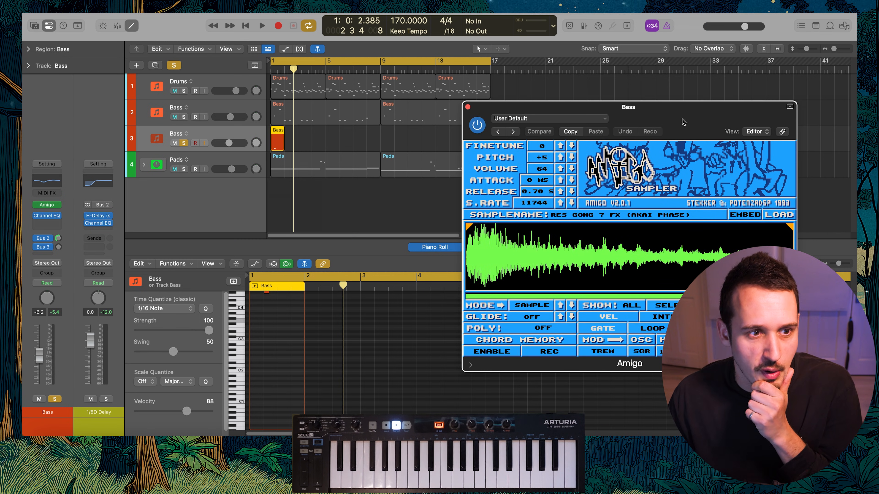
{"action": "left_click", "coordinate": [47, 193]}
{"action": "type", "text": "mod"}
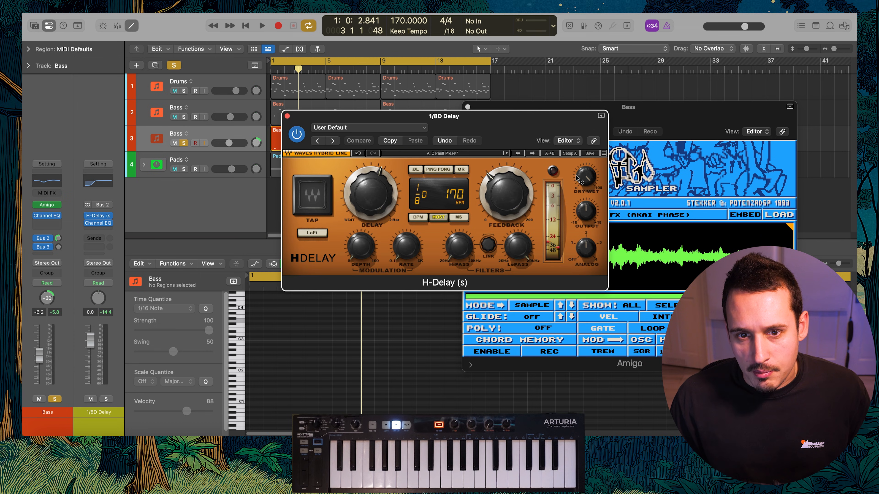
{"action": "left_click", "coordinate": [438, 169]}
{"action": "key", "text": "space"}
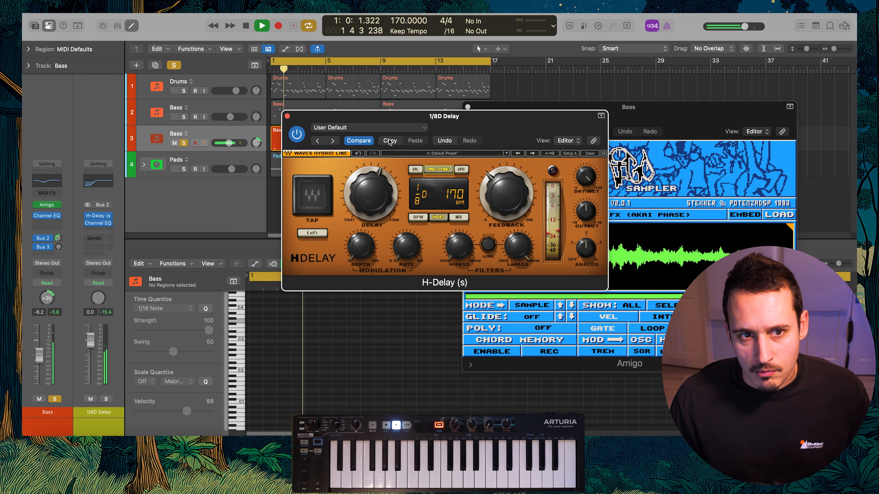
{"action": "left_click", "coordinate": [288, 116]}
{"action": "key", "text": "space"}
Clear all solos, lower the gong track's volume to -11.2 dB and play the full mix
{"action": "left_click", "coordinate": [174, 65]}
{"action": "left_click_drag", "start_coordinate": [229, 144], "coordinate": [225, 143]}
{"action": "key", "text": "space"}
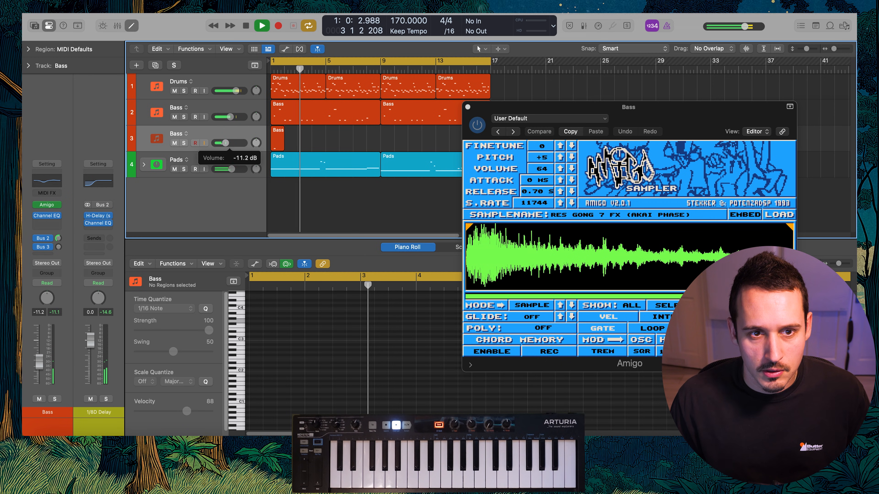
Rename the gong track FX and color its bar 1 region yellow
{"action": "left_click", "coordinate": [281, 139]}
{"action": "double_click", "coordinate": [178, 134]}
{"action": "type", "text": "FX"}
{"action": "key", "text": "Return"}
{"action": "key", "text": "alt+c"}
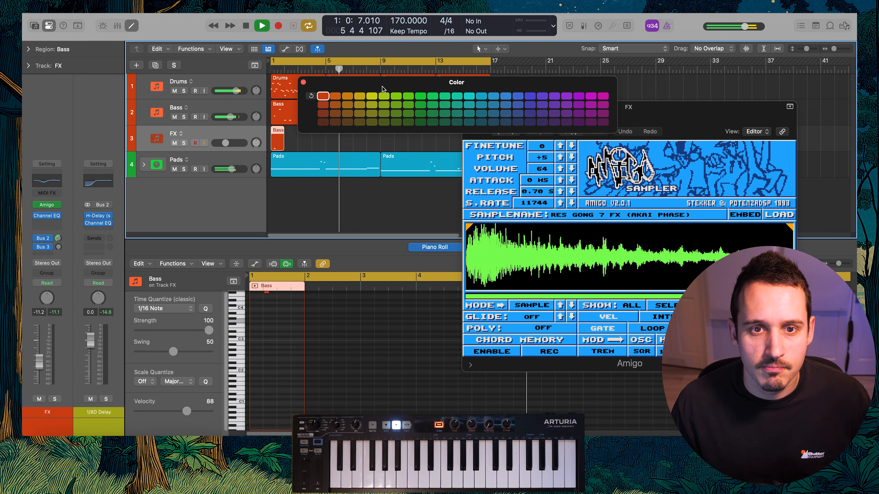
{"action": "left_click", "coordinate": [369, 97]}
{"action": "left_click", "coordinate": [303, 82]}
{"action": "left_click", "coordinate": [302, 144]}
{"action": "mouse_move", "coordinate": [276, 141]}
{"action": "left_mouse_down"}
{"action": "mouse_move", "coordinate": [366, 142]}
{"action": "mouse_move", "coordinate": [280, 142]}
{"action": "left_mouse_up"}
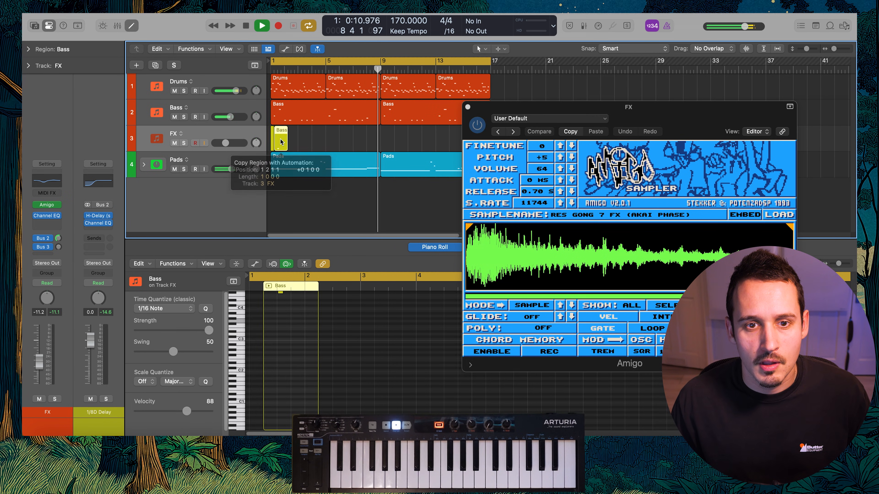
{"action": "left_click", "coordinate": [293, 138]}
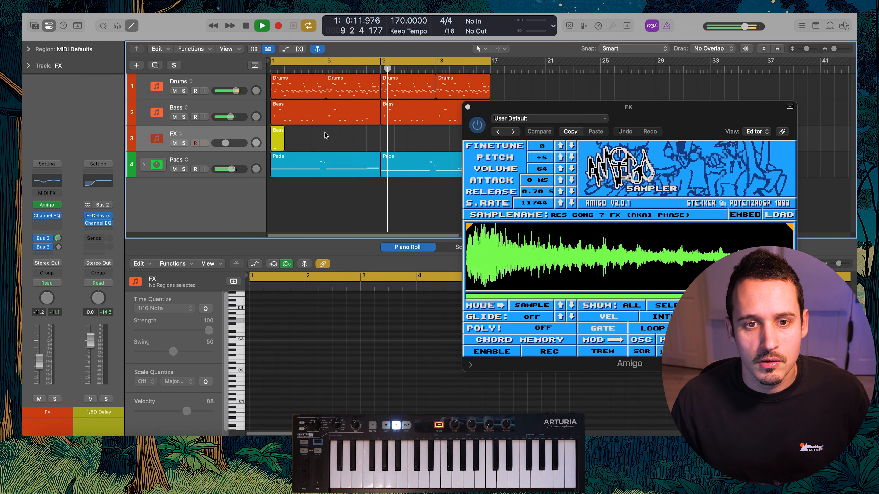
Close the Amigo window, copy all regions of the 16-bar section to bar 17 and turn off cycle mode
{"action": "left_click", "coordinate": [468, 108]}
{"action": "left_click_drag", "start_coordinate": [545, 96], "coordinate": [239, 199]}
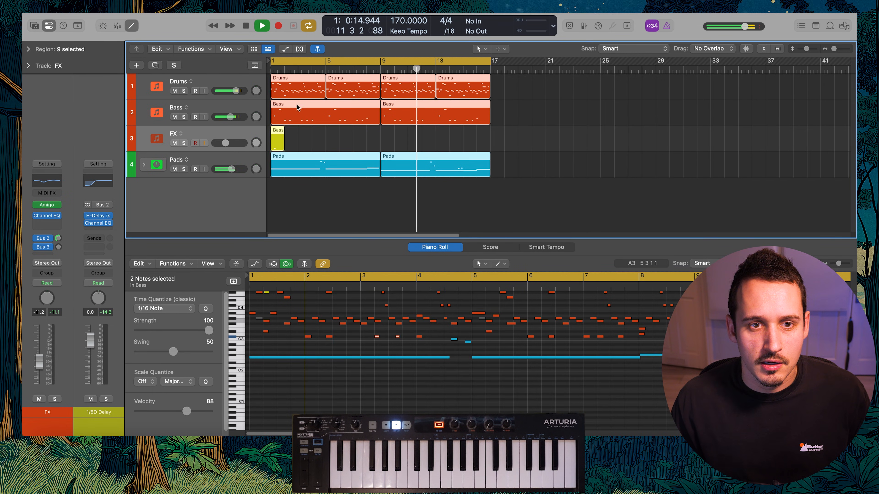
{"action": "left_click_drag", "start_coordinate": [309, 96], "coordinate": [529, 97]}
{"action": "left_click", "coordinate": [538, 139]}
{"action": "left_click", "coordinate": [498, 140]}
{"action": "key", "text": "c"}
Stop playback, split bar 16 off the Drums region before bar 17 and color that one-bar region yellow
{"action": "scroll", "coordinate": [488, 117], "scroll_direction": "up", "scroll_amount": 2}
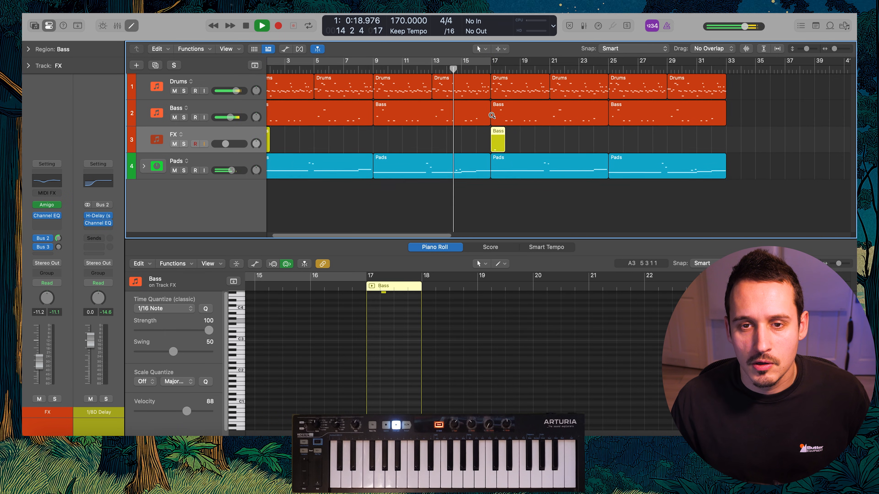
{"action": "scroll", "coordinate": [486, 117], "scroll_direction": "right", "scroll_amount": 3}
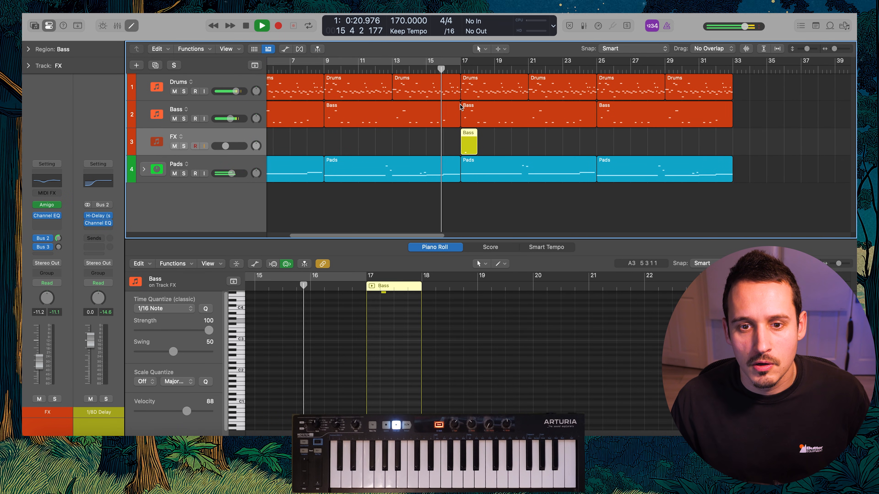
{"action": "key", "text": "space"}
{"action": "scroll", "coordinate": [445, 85], "scroll_direction": "up", "scroll_amount": 4}
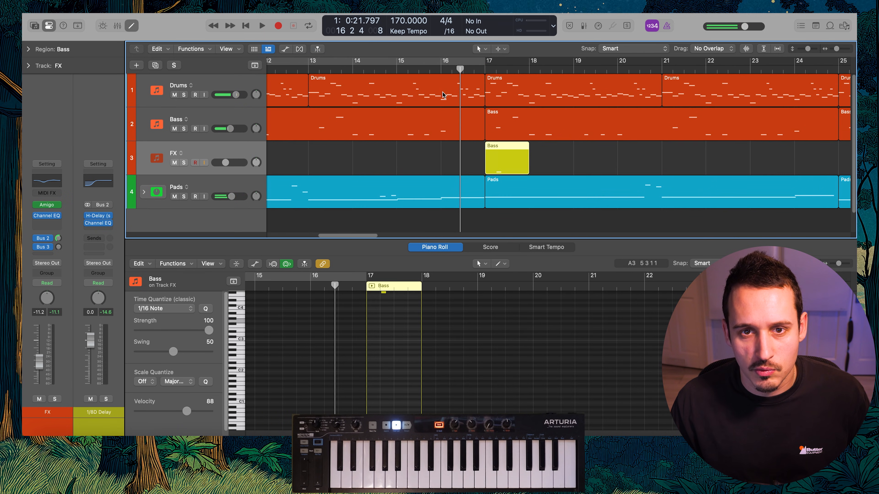
{"action": "double_click", "coordinate": [443, 89], "text": "super"}
{"action": "left_click", "coordinate": [443, 89]}
{"action": "key", "text": "alt+c"}
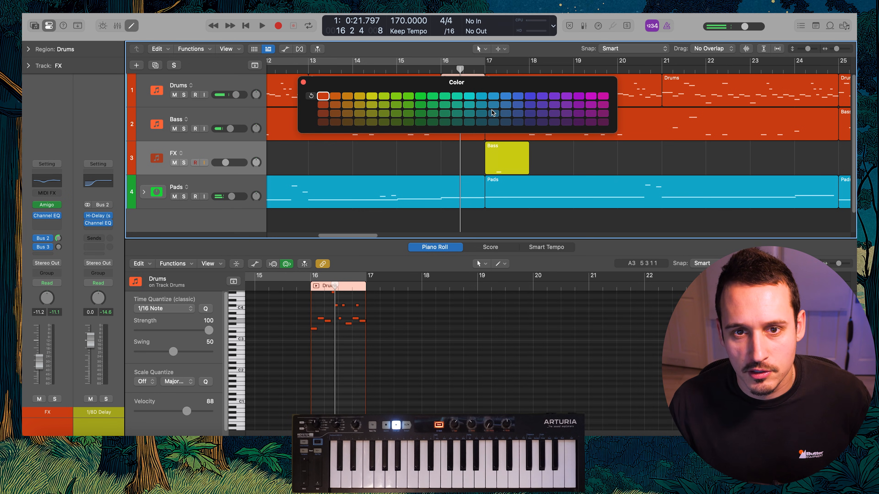
{"action": "left_click", "coordinate": [372, 97]}
{"action": "left_click", "coordinate": [303, 83]}
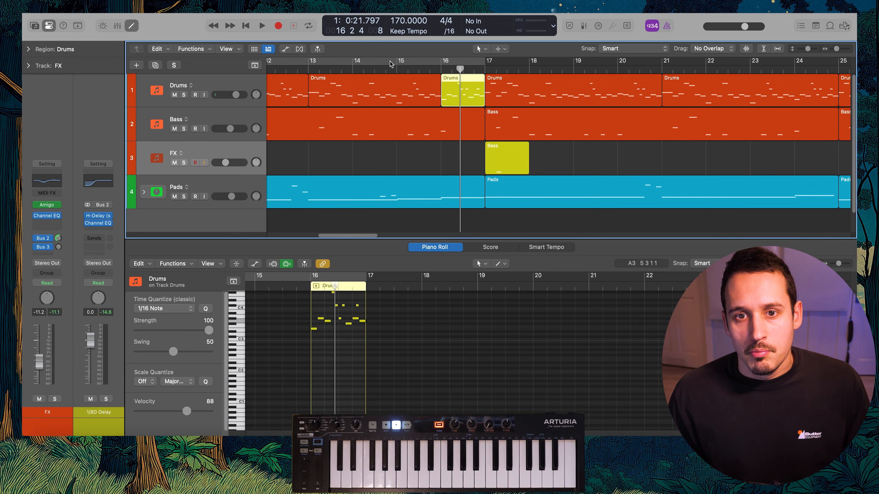
Set the cycle range to bars 15 and 16 and play the end of the first section
{"action": "left_click", "coordinate": [464, 63]}
{"action": "left_click", "coordinate": [420, 62]}
{"action": "left_click", "coordinate": [399, 62]}
{"action": "left_click_drag", "start_coordinate": [399, 62], "coordinate": [482, 62]}
{"action": "left_click", "coordinate": [401, 61]}
{"action": "key", "text": "space"}
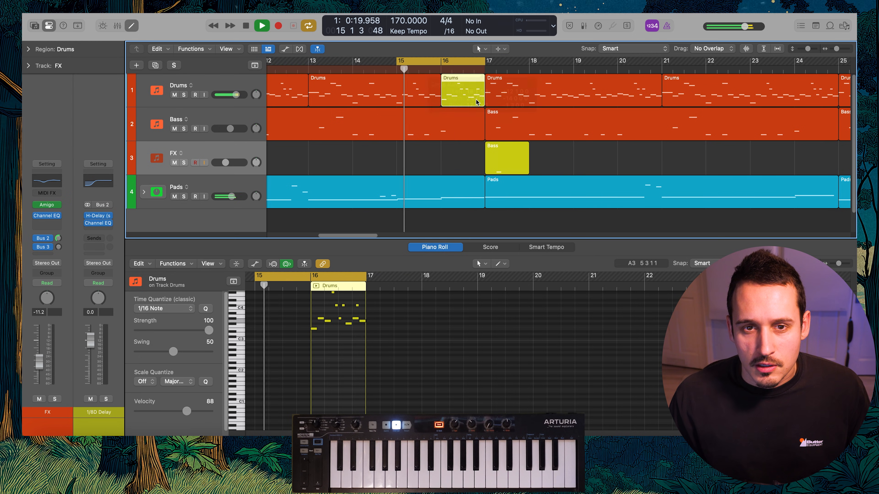
Rework the notes of the yellow bar 16 Drums region into a different break fill
{"action": "key", "text": "space"}
{"action": "scroll", "coordinate": [320, 336], "scroll_direction": "up", "scroll_amount": 5}
{"action": "left_click", "coordinate": [473, 337]}
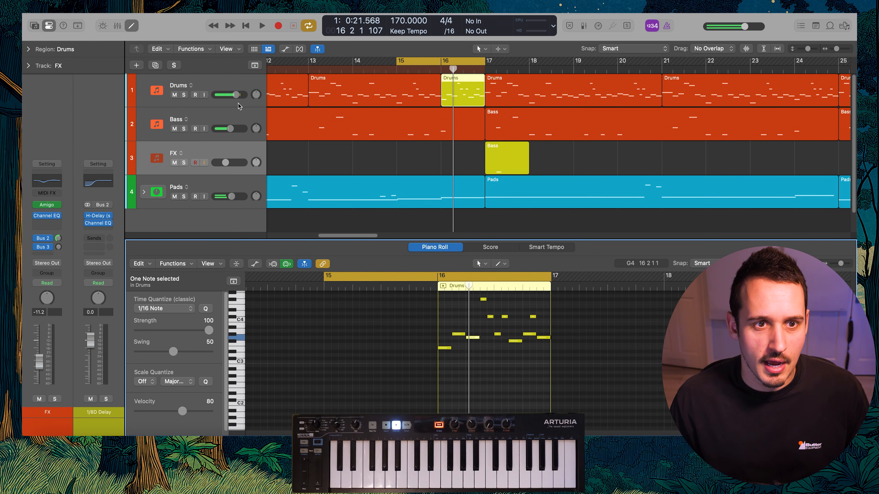
{"action": "left_click", "coordinate": [250, 84]}
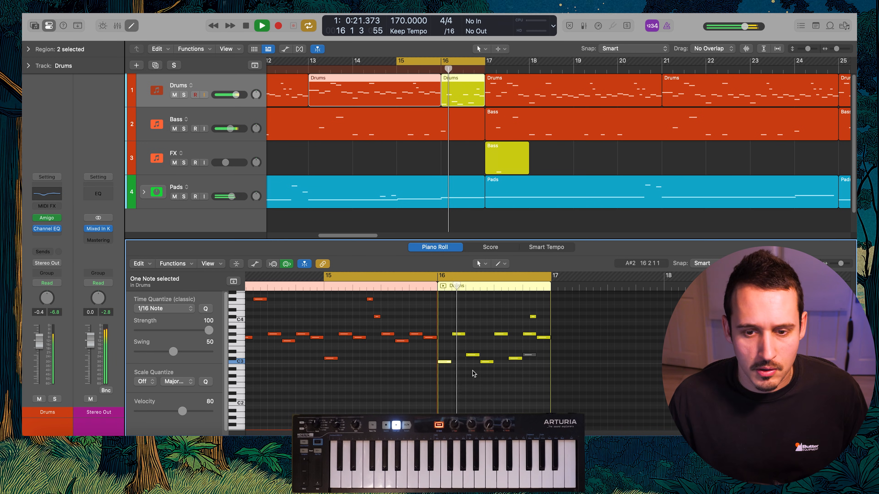
Turn off cycle mode and play from before the bar 16 drum fill through the transition into bar 17
{"action": "key", "text": "c"}
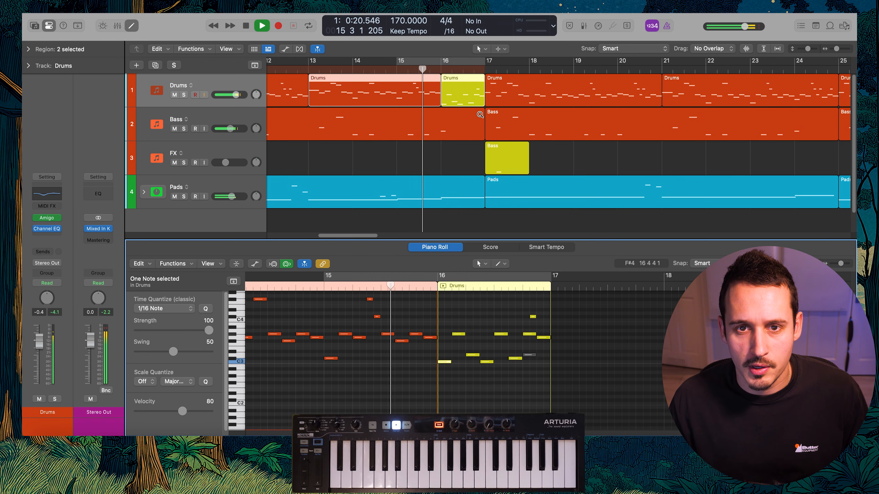
{"action": "key", "text": "z"}
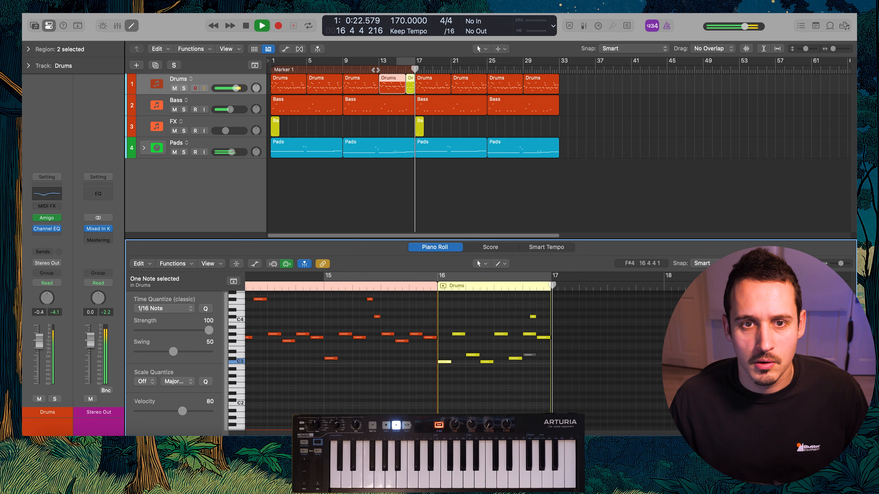
{"action": "left_click", "coordinate": [376, 70]}
{"action": "scroll", "coordinate": [409, 111], "scroll_direction": "up", "scroll_amount": 2}
{"action": "scroll", "coordinate": [411, 113], "scroll_direction": "left", "scroll_amount": 2}
{"action": "left_click", "coordinate": [484, 132]}
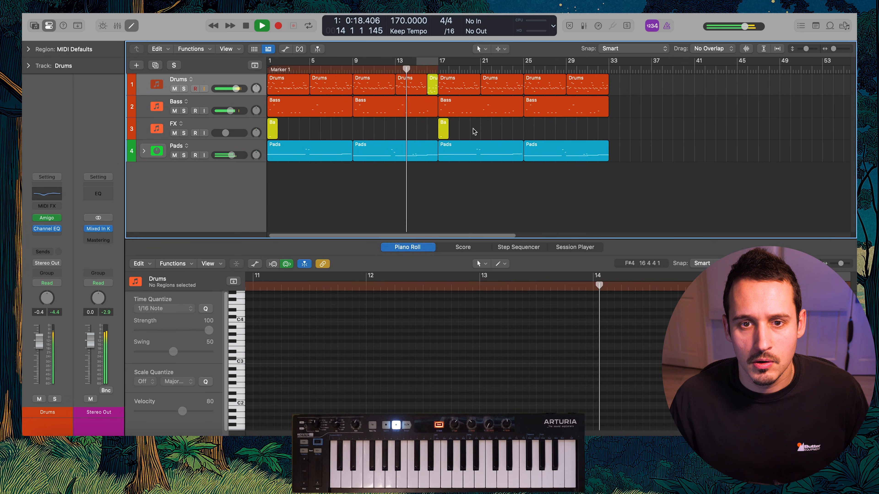
{"action": "left_click", "coordinate": [443, 131]}
{"action": "scroll", "coordinate": [453, 134], "scroll_direction": "up", "scroll_amount": 4}
{"action": "scroll", "coordinate": [455, 134], "scroll_direction": "left", "scroll_amount": 3}
{"action": "scroll", "coordinate": [456, 134], "scroll_direction": "down", "scroll_amount": 1}
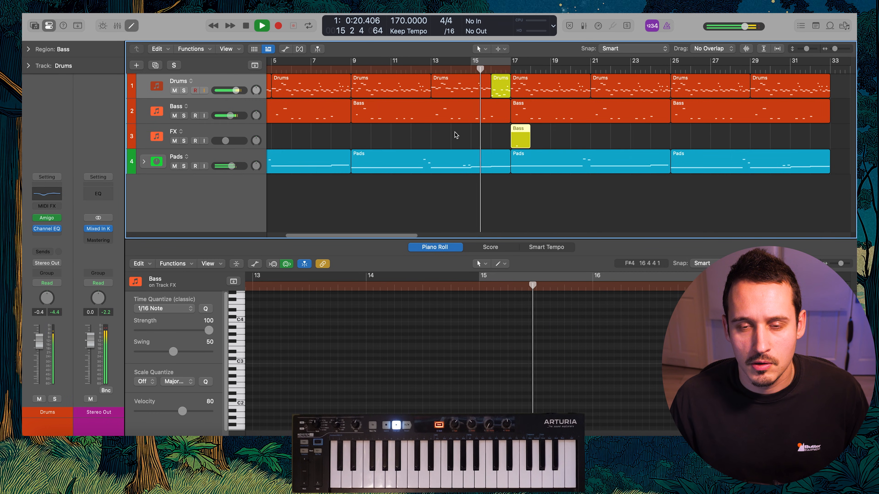
{"action": "scroll", "coordinate": [455, 135], "scroll_direction": "down", "scroll_amount": 2}
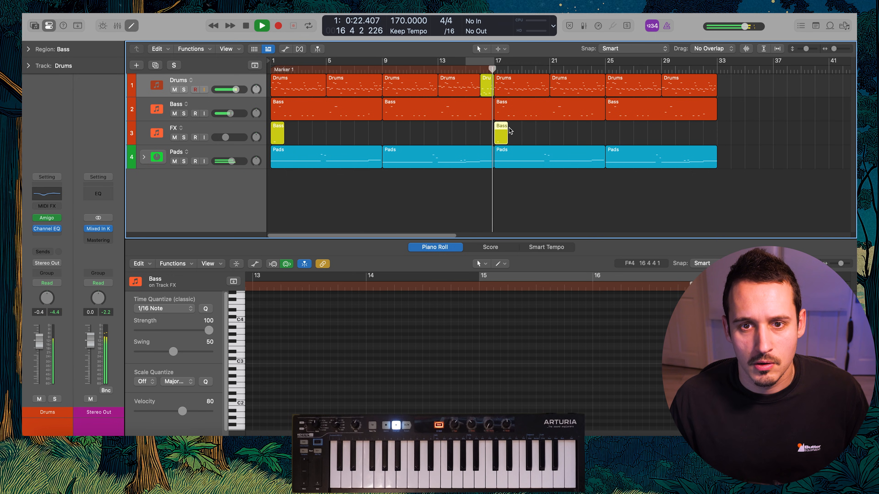
Stop playback, select both regions on the FX track and name them after the track
{"action": "left_click", "coordinate": [283, 134], "text": "shift"}
{"action": "key", "text": "space"}
{"action": "left_click_drag", "start_coordinate": [537, 132], "coordinate": [274, 131]}
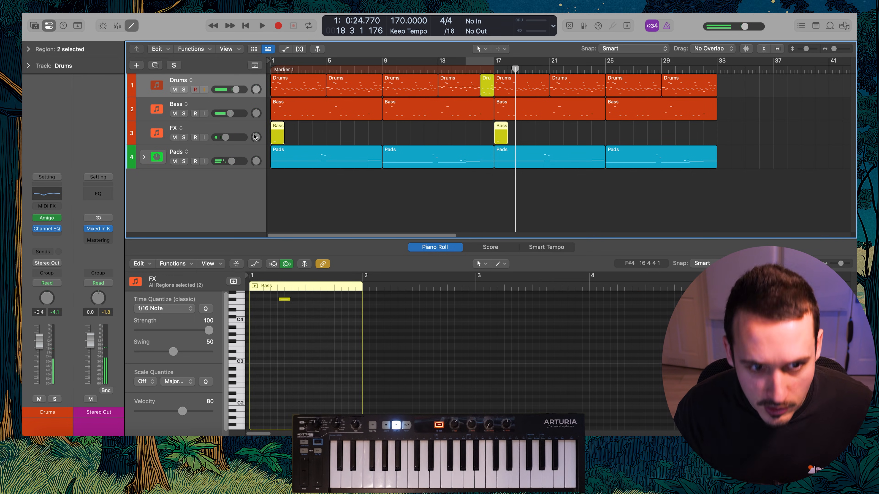
{"action": "key", "text": "alt+shift+n"}
Color the bar 17 FX region green and play back the second section
{"action": "left_click", "coordinate": [501, 135]}
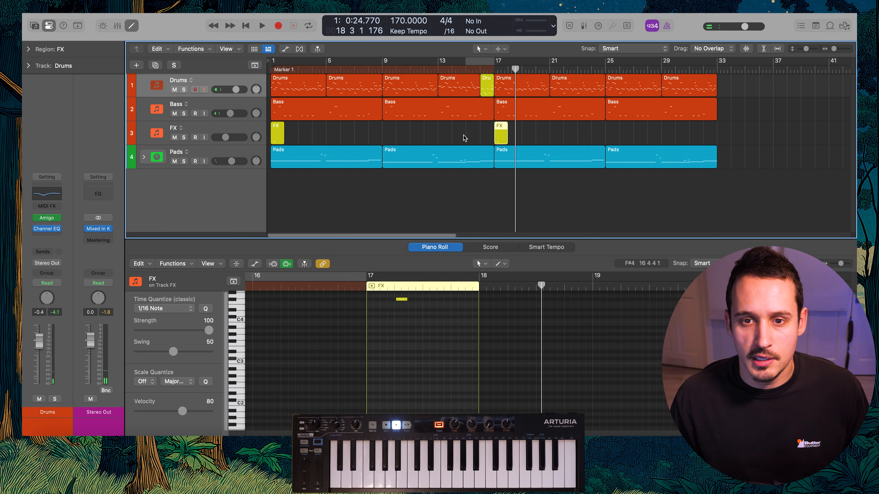
{"action": "key", "text": "alt+c"}
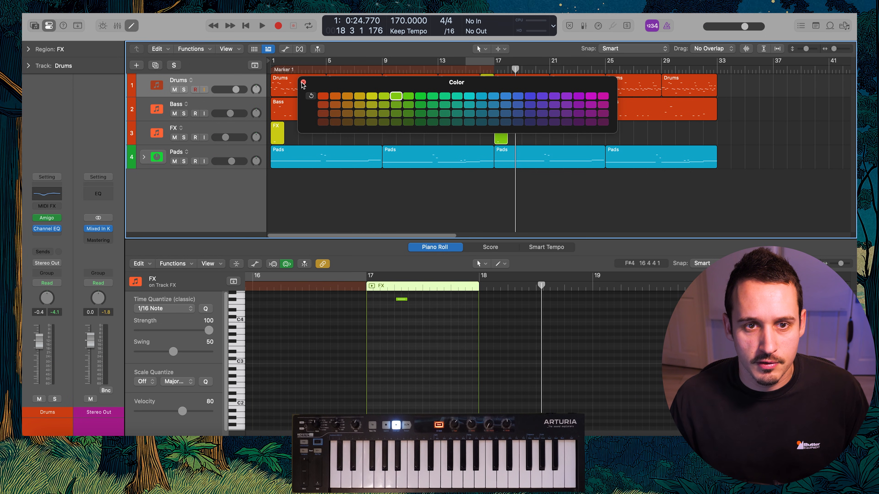
{"action": "left_click", "coordinate": [303, 83]}
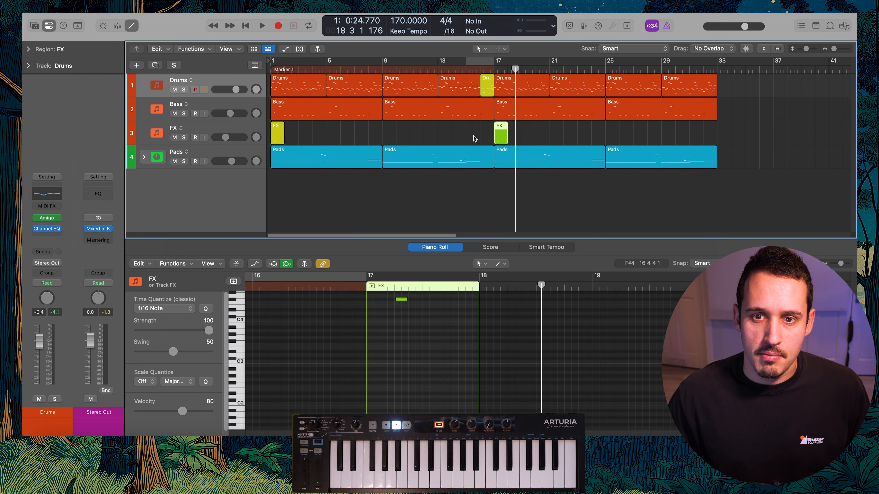
{"action": "key", "text": "space"}
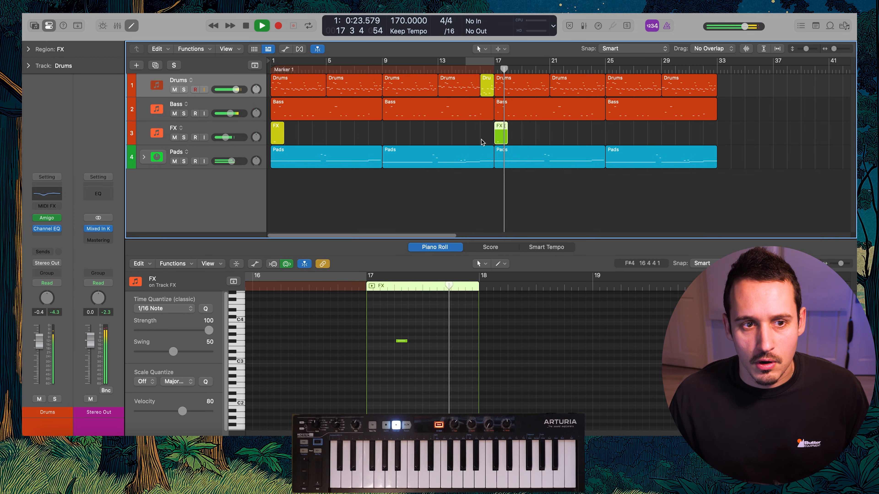
{"action": "left_click", "coordinate": [565, 135]}
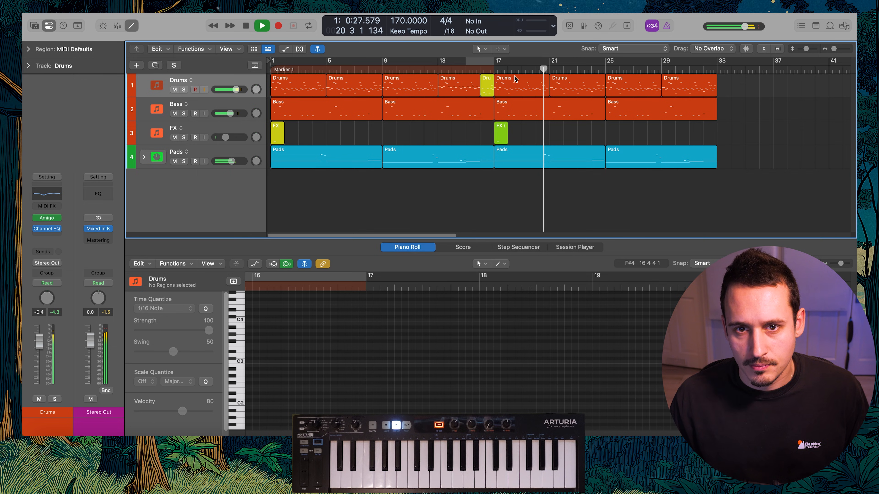
Split bar 32 off the last Drums region and color that one-bar region blue
{"action": "left_click_drag", "start_coordinate": [703, 81], "coordinate": [716, 85]}
{"action": "left_click", "coordinate": [711, 85]}
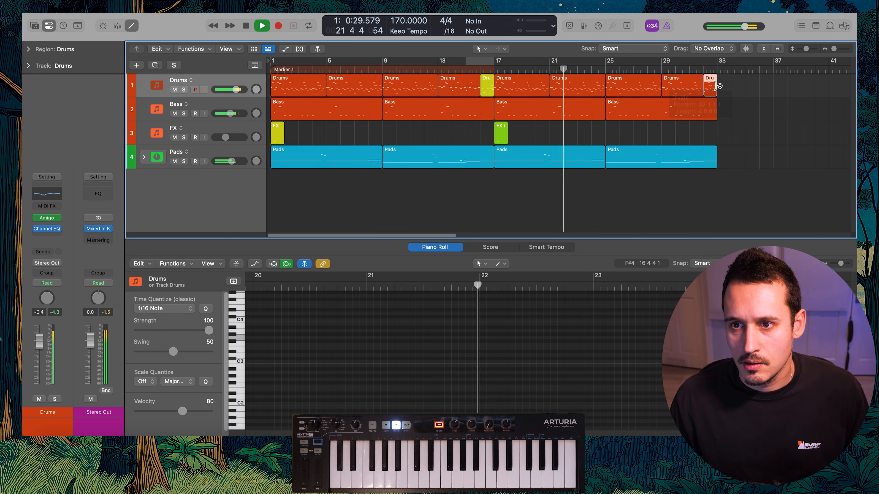
{"action": "key", "text": "alt+c"}
{"action": "left_click", "coordinate": [506, 96]}
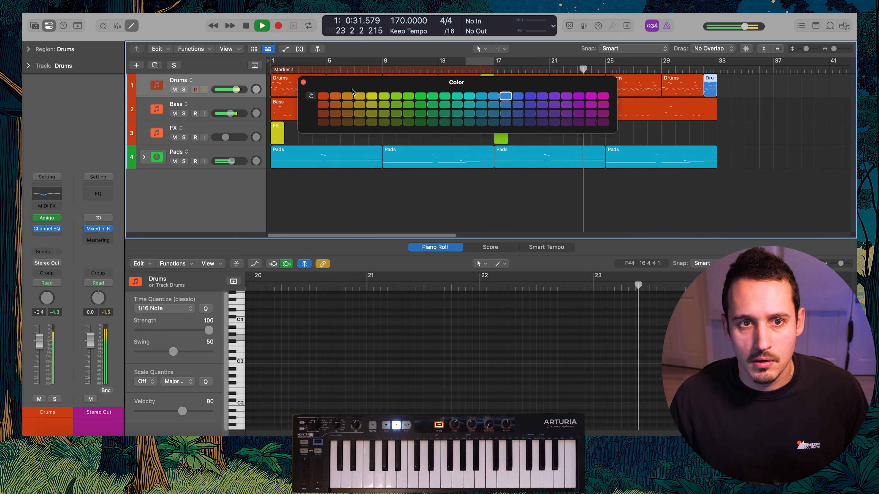
{"action": "left_click", "coordinate": [303, 82]}
{"action": "left_click", "coordinate": [628, 138]}
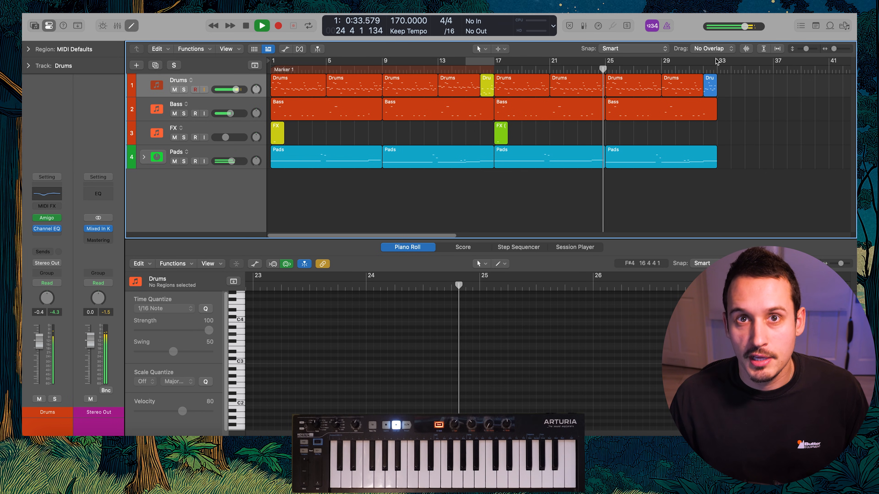
Set the cycle range to bars 1 through 32 and listen through the looped arrangement
{"action": "left_click_drag", "start_coordinate": [717, 63], "coordinate": [223, 69]}
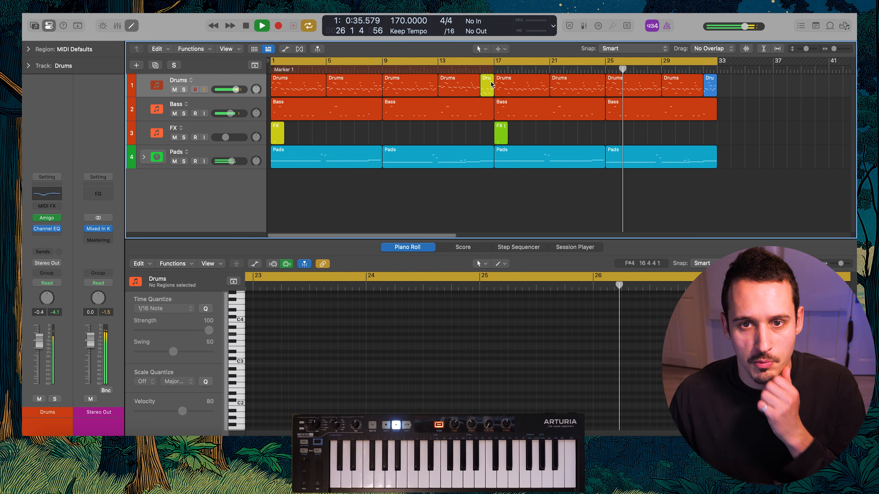
{"action": "left_click_drag", "start_coordinate": [545, 135], "coordinate": [243, 137]}
{"action": "left_click", "coordinate": [359, 133]}
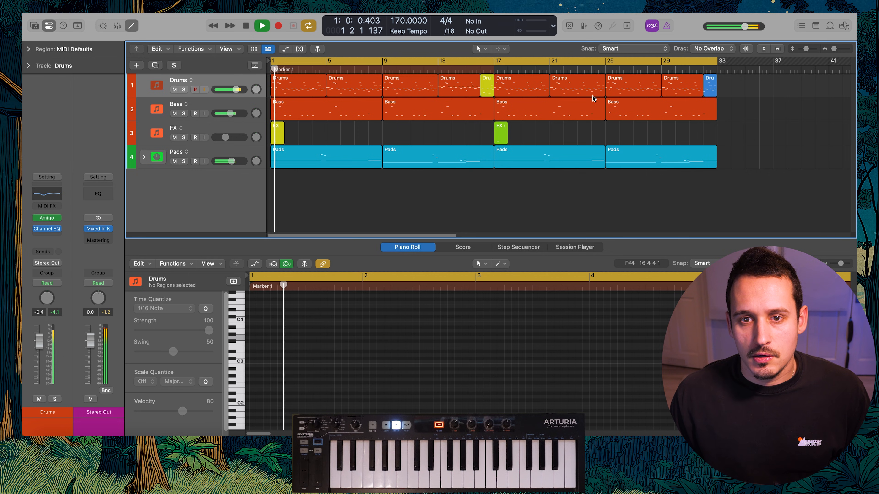
Stop playback and swap the yellow and blue one-bar Drums fills between bars 16 and 32
{"action": "key", "text": "space"}
{"action": "mouse_move", "coordinate": [485, 86]}
{"action": "left_mouse_down"}
{"action": "mouse_move", "coordinate": [726, 87]}
{"action": "mouse_move", "coordinate": [485, 87]}
{"action": "left_mouse_up"}
{"action": "left_click_drag", "start_coordinate": [727, 89], "coordinate": [708, 91]}
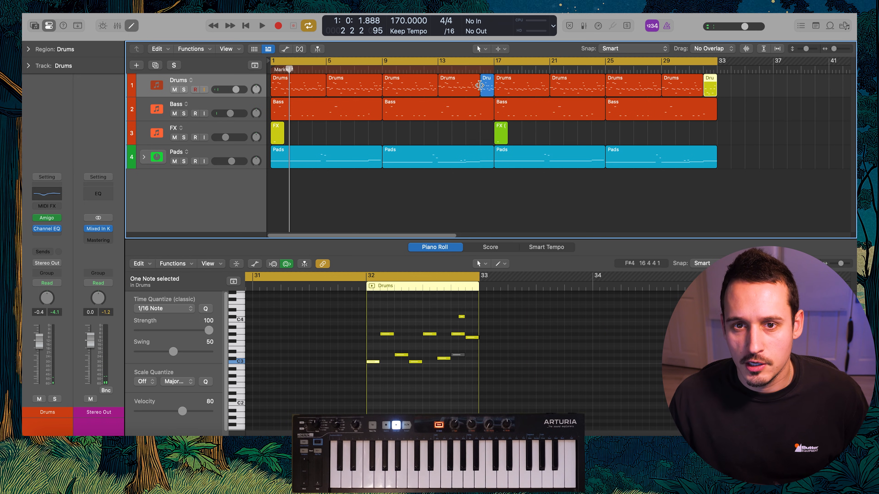
Delete unwanted notes from the blue one-bar Drums fill at bar 16 and play through the transition into bar 17
{"action": "left_click", "coordinate": [486, 87]}
{"action": "left_click", "coordinate": [422, 366]}
{"action": "key", "text": "shift+space"}
{"action": "key", "text": "space"}
{"action": "left_click_drag", "start_coordinate": [446, 348], "coordinate": [476, 331]}
{"action": "key", "text": "Delete"}
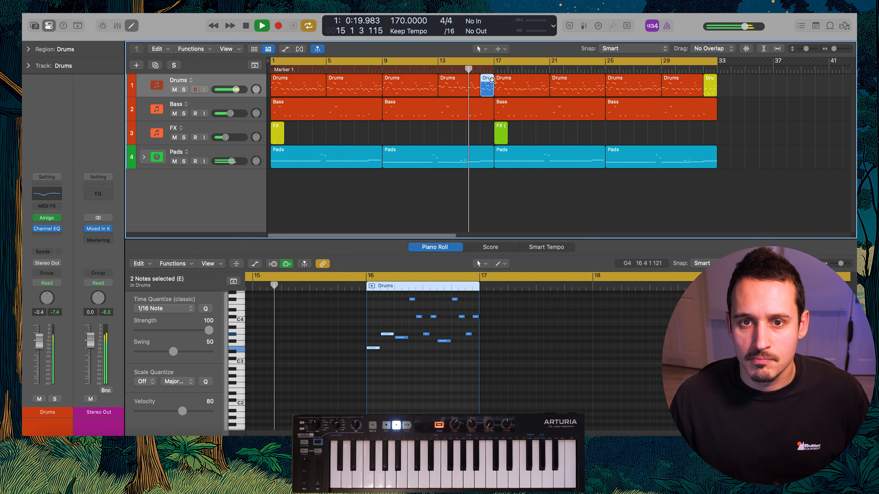
{"action": "scroll", "coordinate": [492, 81], "scroll_direction": "up", "scroll_amount": 5}
{"action": "scroll", "coordinate": [496, 118], "scroll_direction": "right", "scroll_amount": 1}
{"action": "scroll", "coordinate": [497, 118], "scroll_direction": "right", "scroll_amount": 2}
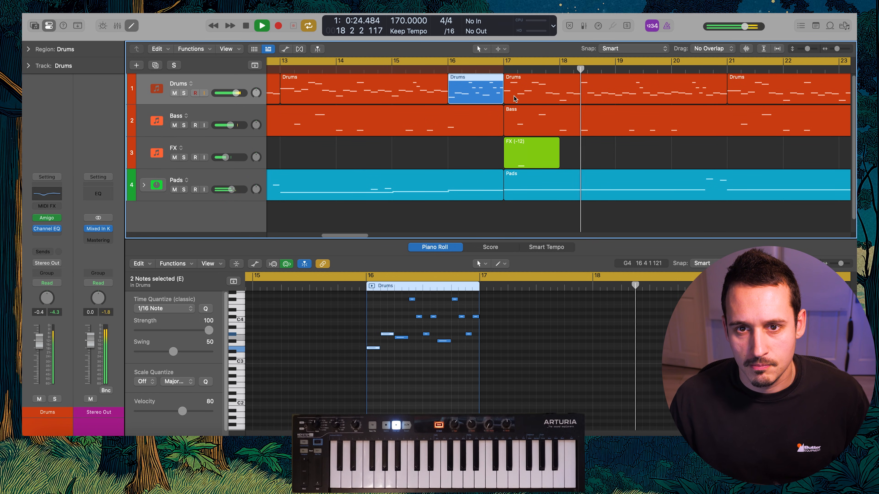
Split the second section's first Drums region at bar 18 and vary the drum notes within the one-bar region at bar 17
{"action": "key", "text": "space"}
{"action": "double_click", "coordinate": [561, 79], "text": "super"}
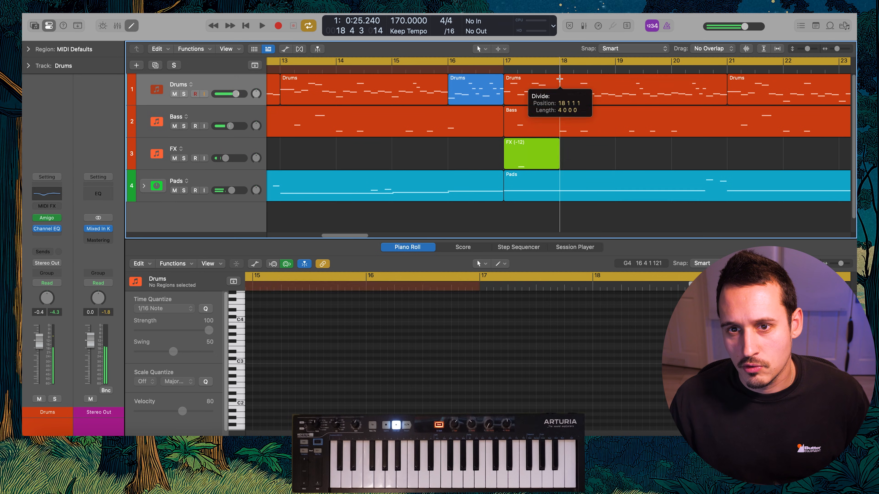
{"action": "left_click", "coordinate": [479, 93]}
{"action": "left_click", "coordinate": [525, 93], "text": "shift"}
{"action": "left_click", "coordinate": [404, 314]}
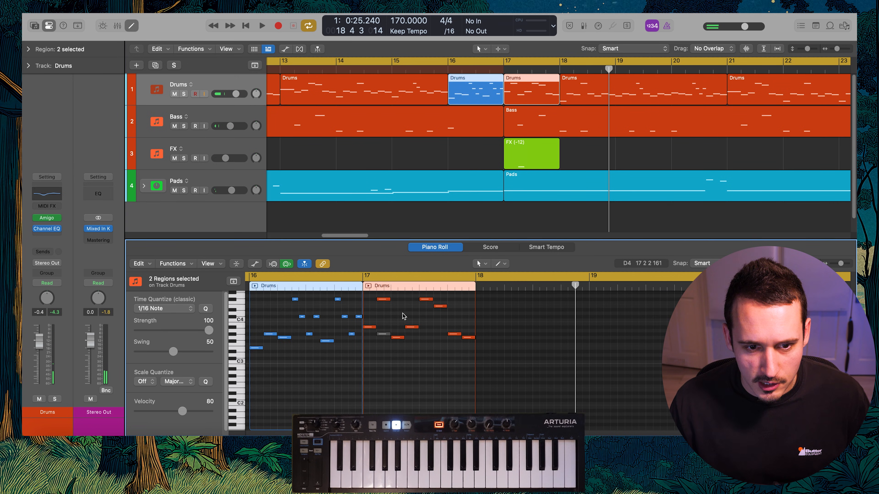
{"action": "scroll", "coordinate": [405, 318], "scroll_direction": "left", "scroll_amount": 1}
{"action": "scroll", "coordinate": [405, 320], "scroll_direction": "up", "scroll_amount": 1}
{"action": "left_click", "coordinate": [380, 333]}
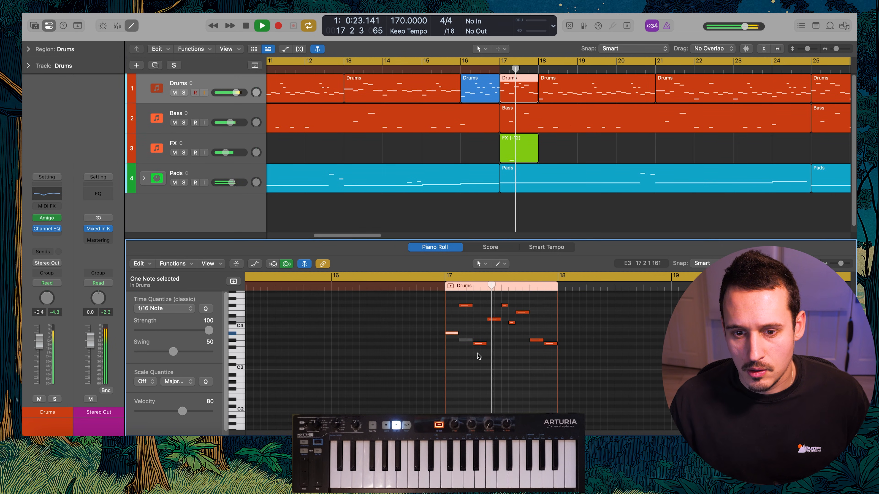
Color the one-bar Drums region at bar 17 a deeper blue than the bar 16 fill
{"action": "left_click", "coordinate": [539, 120]}
{"action": "left_click", "coordinate": [520, 91]}
{"action": "key", "text": "alt+c"}
{"action": "left_click", "coordinate": [506, 96]}
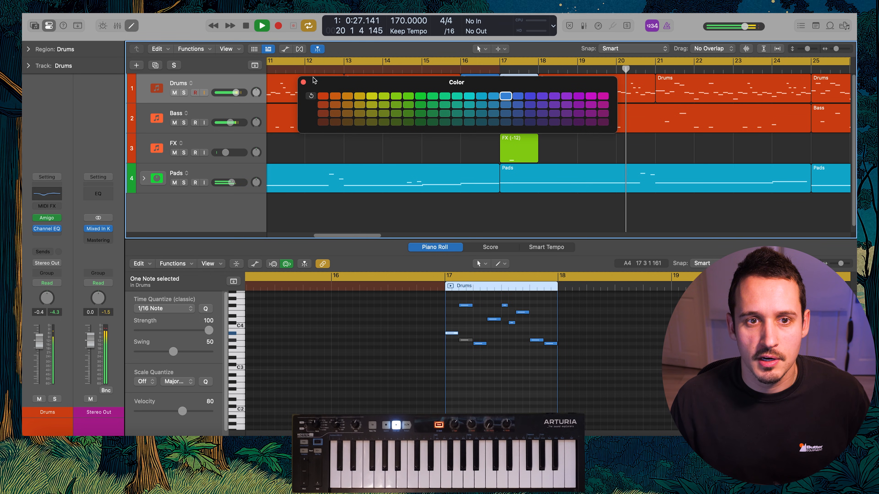
{"action": "left_click", "coordinate": [303, 82]}
{"action": "key", "text": "alt+c"}
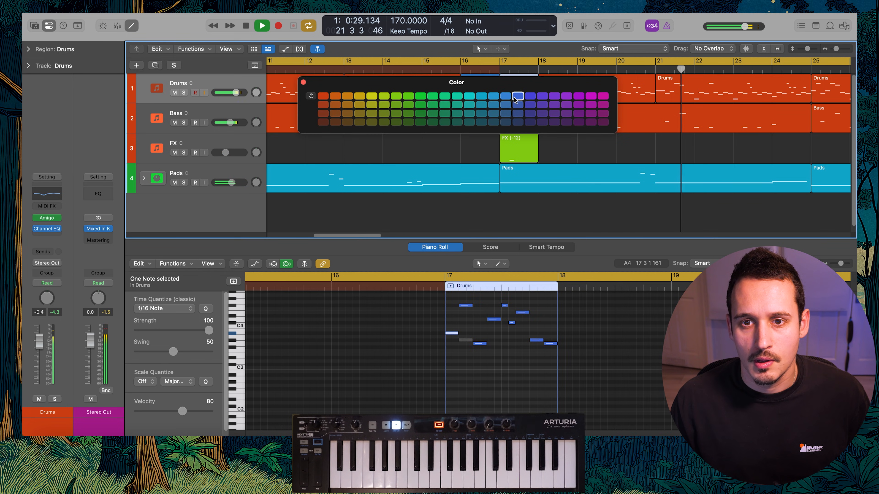
{"action": "left_click", "coordinate": [304, 82]}
Duplicate the FX track with its settings and trim the end of its RES GONG 4 FX sample in Amigo
{"action": "left_click", "coordinate": [412, 153]}
{"action": "scroll", "coordinate": [412, 152], "scroll_direction": "down", "scroll_amount": 5}
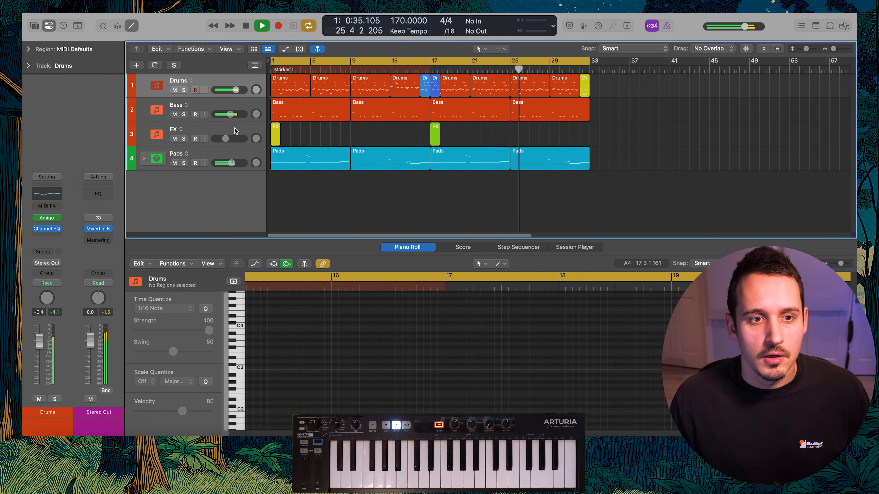
{"action": "left_click", "coordinate": [275, 141]}
{"action": "key", "text": "super+d"}
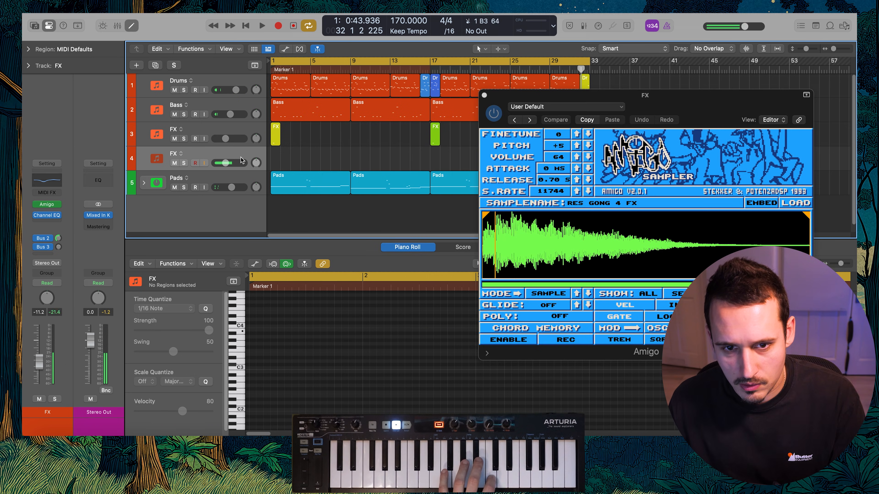
{"action": "left_click_drag", "start_coordinate": [702, 95], "coordinate": [630, 115]}
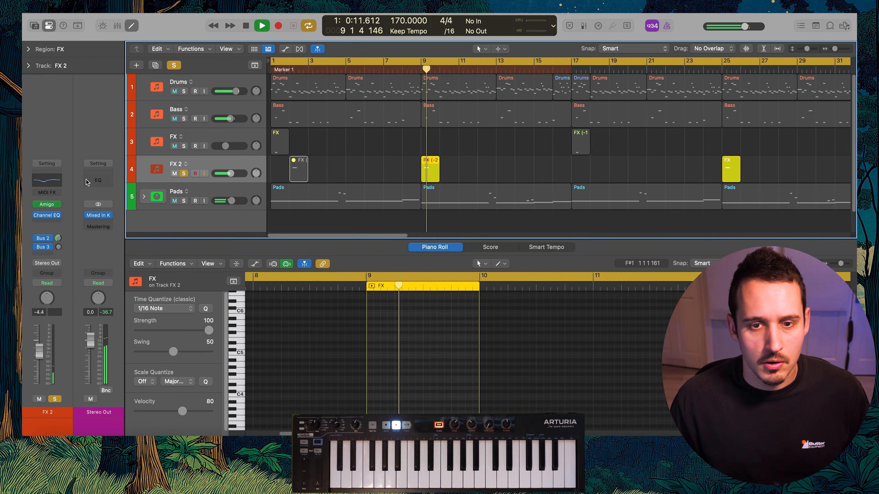
Cut the lows of FX 2 in Channel EQ with a 131 Hz low shelf at -15.7 dB and play the track unsoloed
{"action": "left_click", "coordinate": [47, 215]}
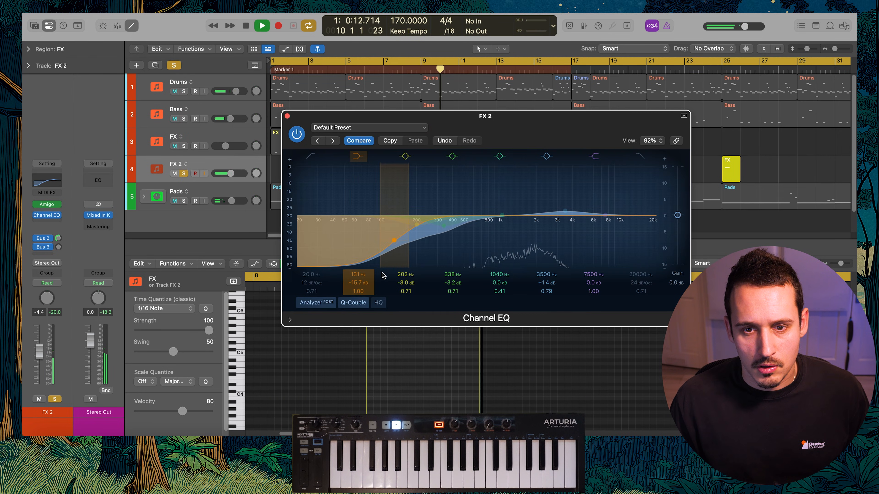
{"action": "left_click", "coordinate": [287, 116]}
{"action": "key", "text": "space"}
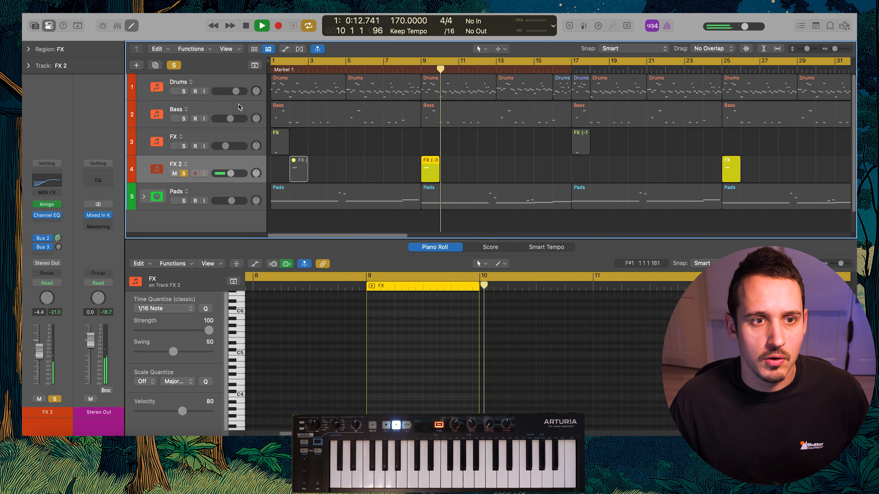
{"action": "key", "text": "space"}
{"action": "left_click", "coordinate": [175, 65]}
{"action": "key", "text": "space"}
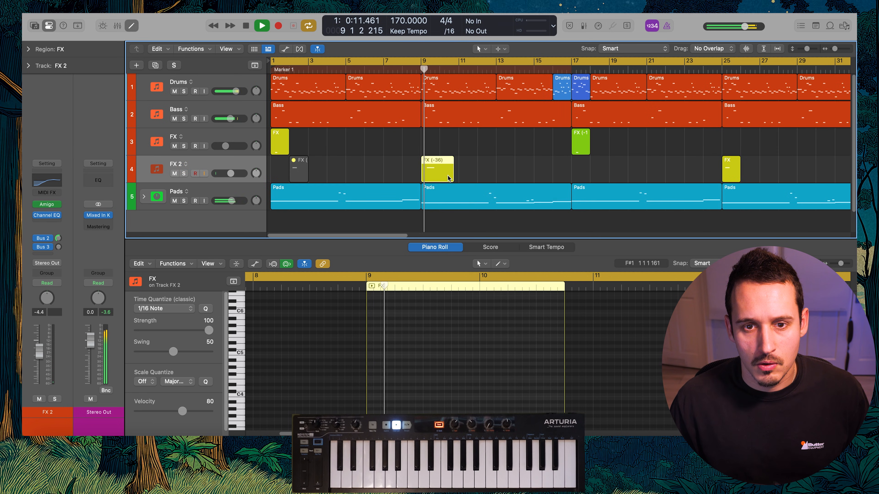
Shift the note in the bar 9 FX 2 region slightly earlier and copy that region to bar 25
{"action": "scroll", "coordinate": [402, 349], "scroll_direction": "up", "scroll_amount": 5}
{"action": "scroll", "coordinate": [474, 155], "scroll_direction": "down", "scroll_amount": 2}
{"action": "scroll", "coordinate": [426, 337], "scroll_direction": "down", "scroll_amount": 15}
{"action": "left_click_drag", "start_coordinate": [403, 303], "coordinate": [393, 307]}
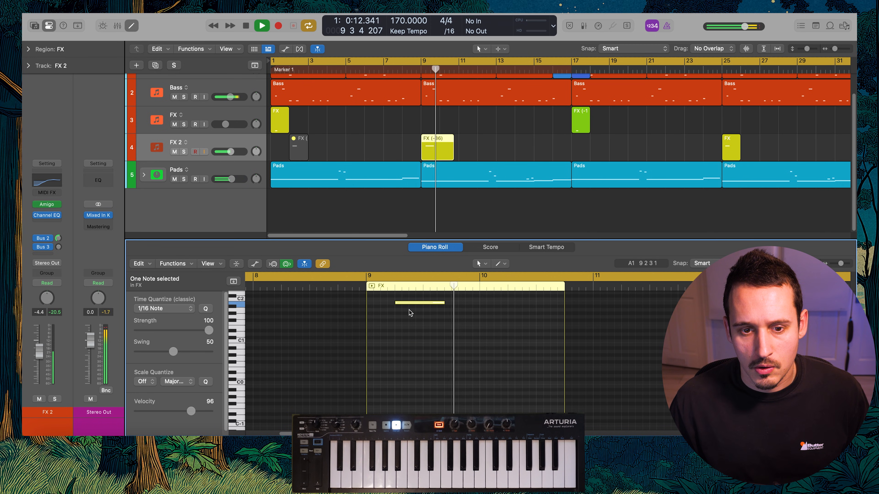
{"action": "key", "text": "e"}
{"action": "left_click_drag", "start_coordinate": [438, 169], "coordinate": [739, 169]}
{"action": "left_click", "coordinate": [398, 159]}
{"action": "key", "text": "z"}
Duplicate the FX 2 track for the GOLDEN EAR FALK PAD sample and send it to Bus 3 instead of Bus 2
{"action": "left_click", "coordinate": [241, 160]}
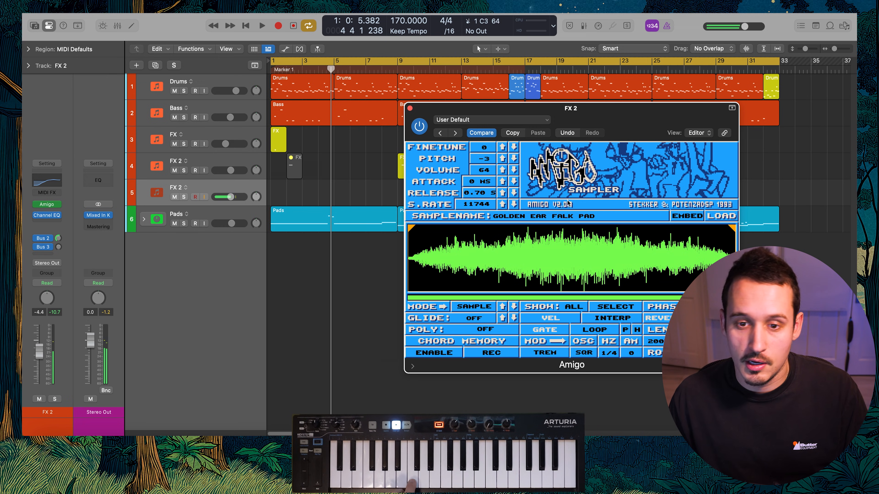
{"action": "left_click", "coordinate": [52, 192]}
{"action": "left_click", "coordinate": [61, 174]}
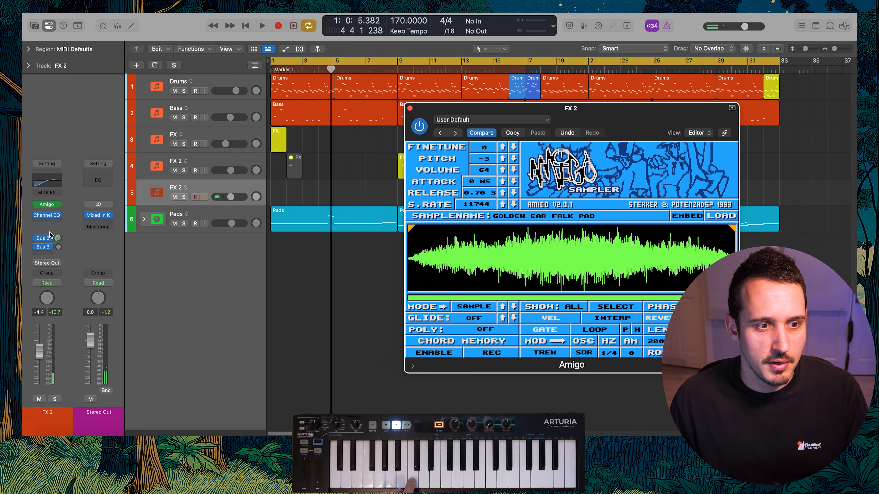
{"action": "left_click", "coordinate": [58, 240]}
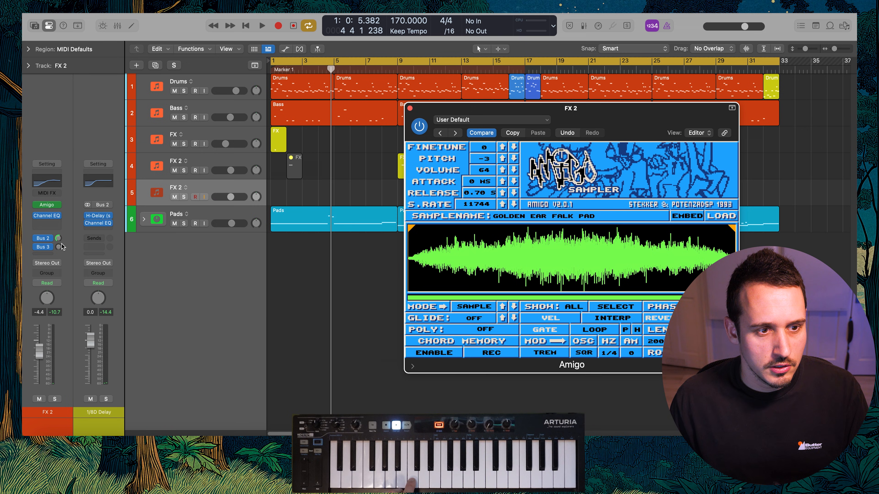
{"action": "left_click", "coordinate": [43, 246]}
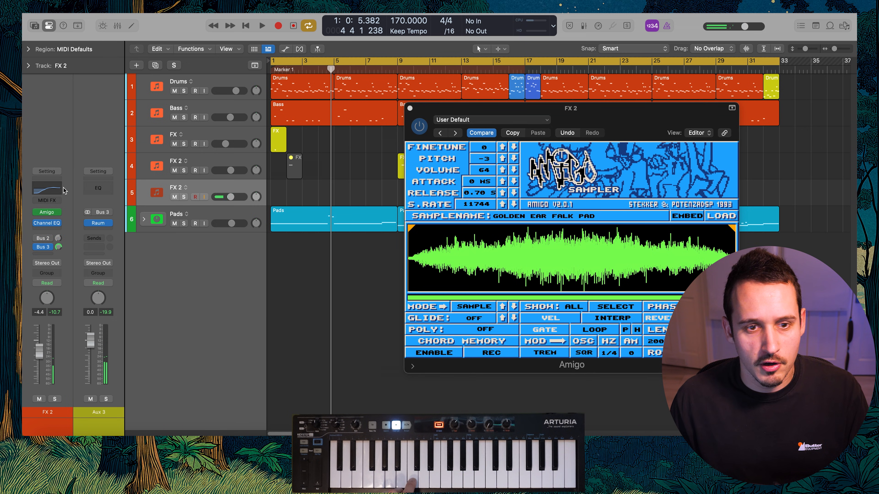
Set the new track's Channel EQ low shelf to 3500 Hz at -15.3 dB and close the plug-in windows
{"action": "left_click", "coordinate": [43, 189]}
{"action": "left_click_drag", "start_coordinate": [463, 230], "coordinate": [576, 255]}
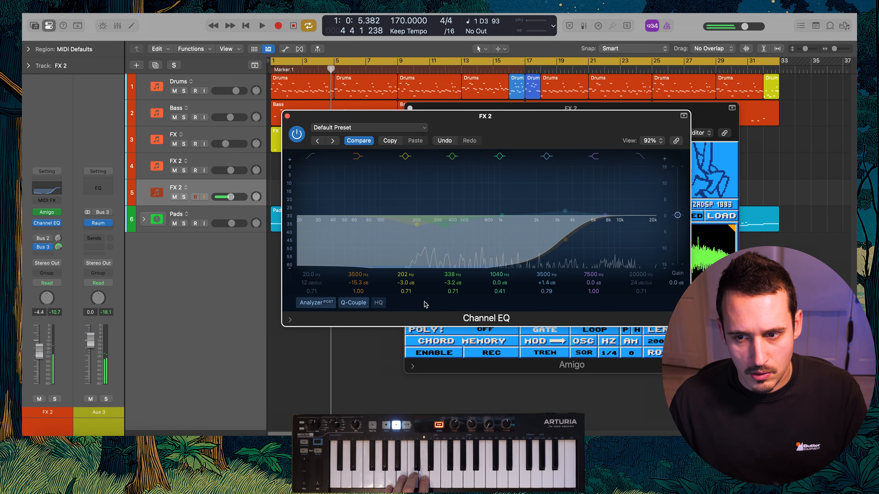
{"action": "left_click", "coordinate": [288, 116]}
{"action": "left_click", "coordinate": [410, 108]}
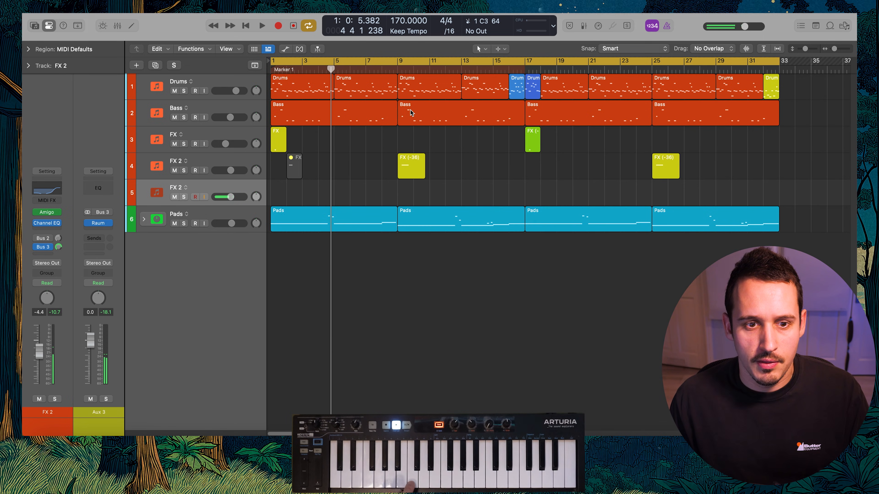
Record a three-bar pad region from bar 1, rename its track Pad LAyer and color the region blue
{"action": "key", "text": "r"}
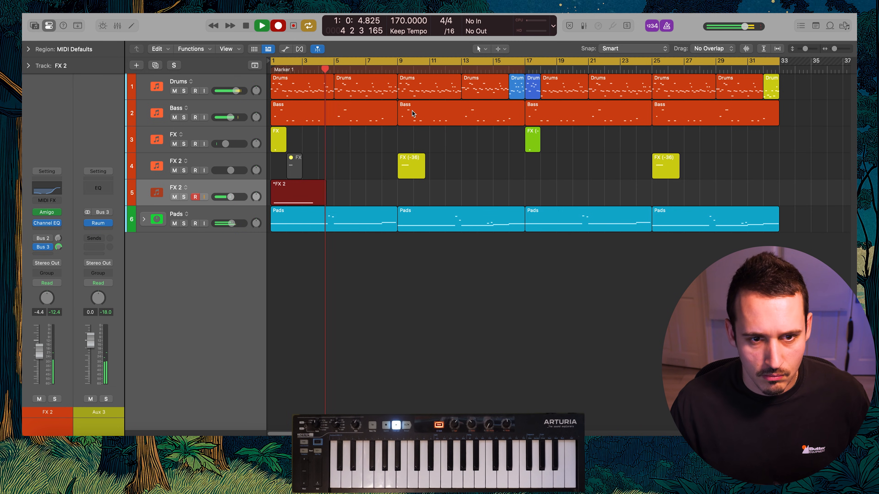
{"action": "key", "text": "space"}
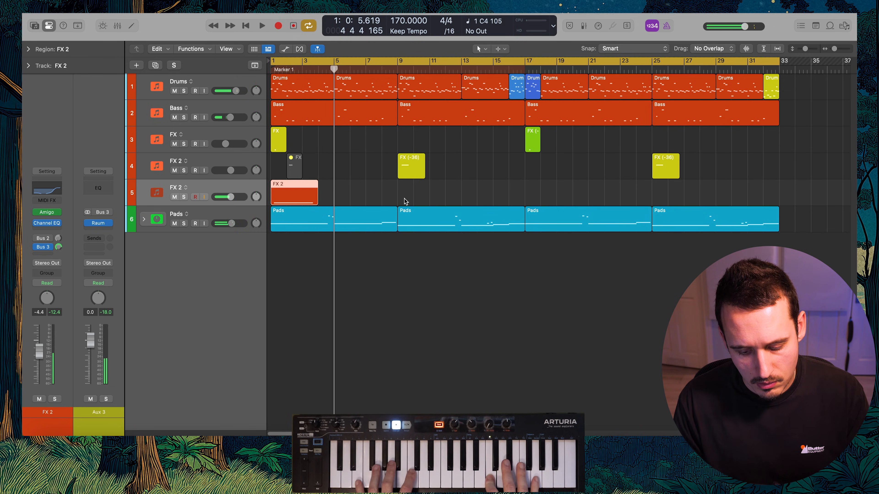
{"action": "key", "text": "space"}
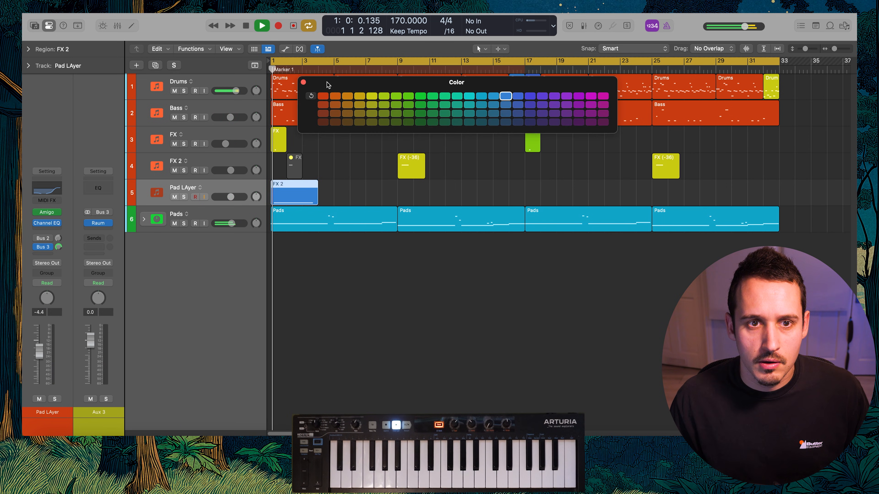
{"action": "left_click", "coordinate": [303, 82]}
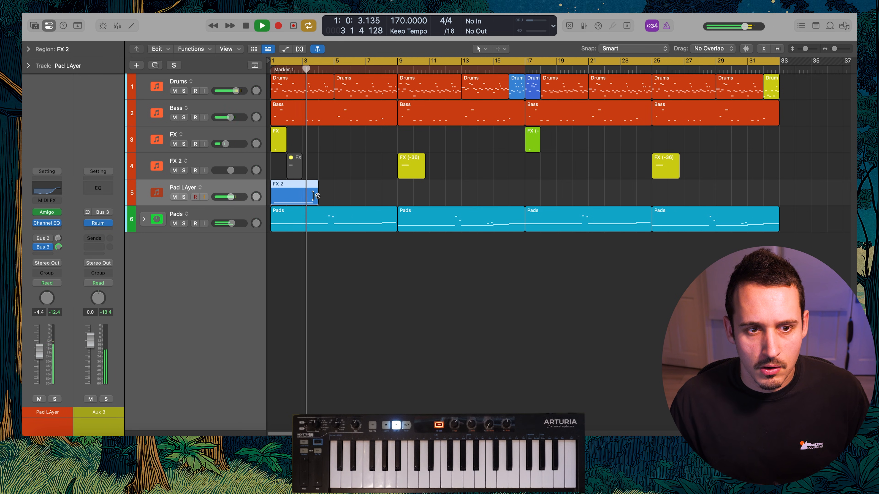
Lengthen the Pad LAyer's Amigo release to 1.75 s while listening to the loop
{"action": "left_click", "coordinate": [43, 213]}
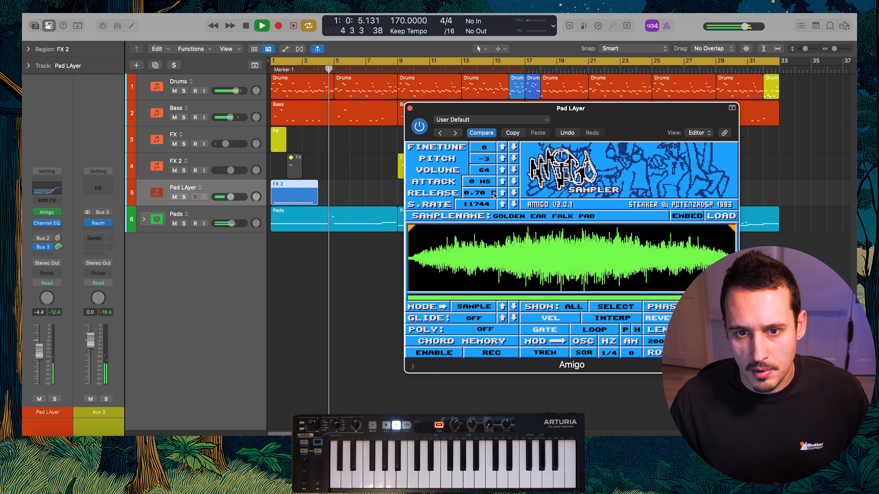
{"action": "key", "text": "space"}
{"action": "key", "text": "space"}
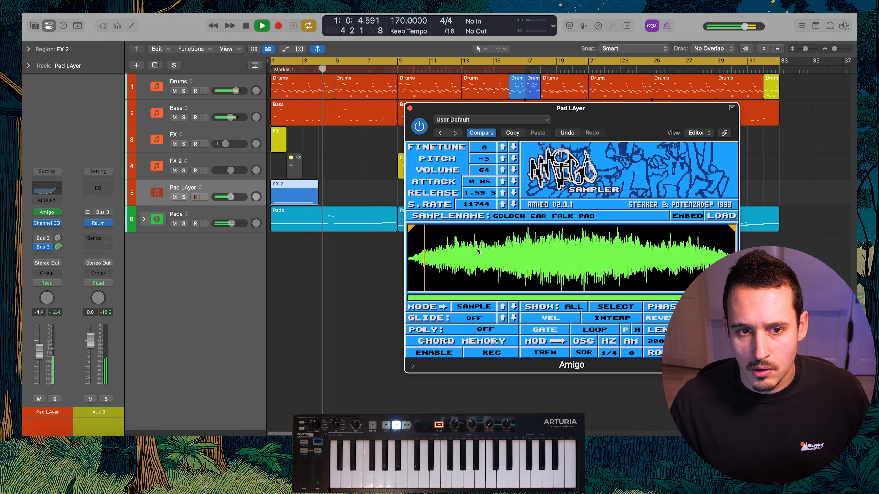
{"action": "left_click_drag", "start_coordinate": [485, 192], "coordinate": [485, 187]}
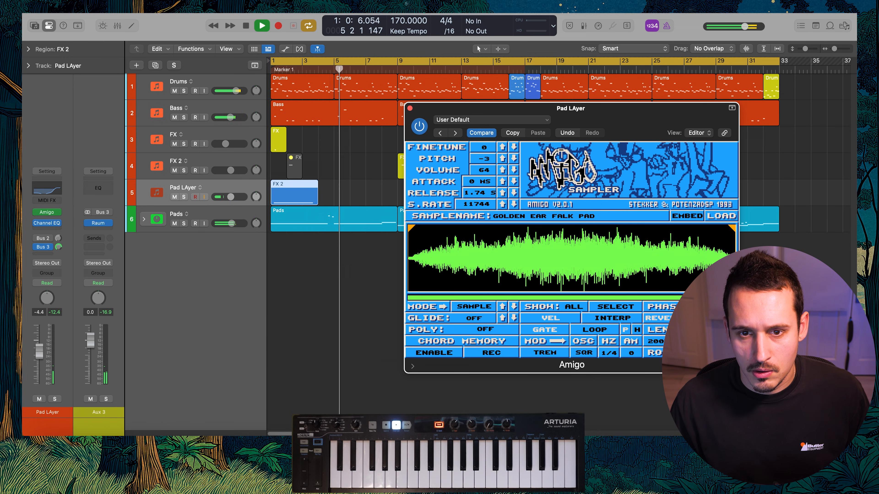
{"action": "left_click", "coordinate": [409, 108]}
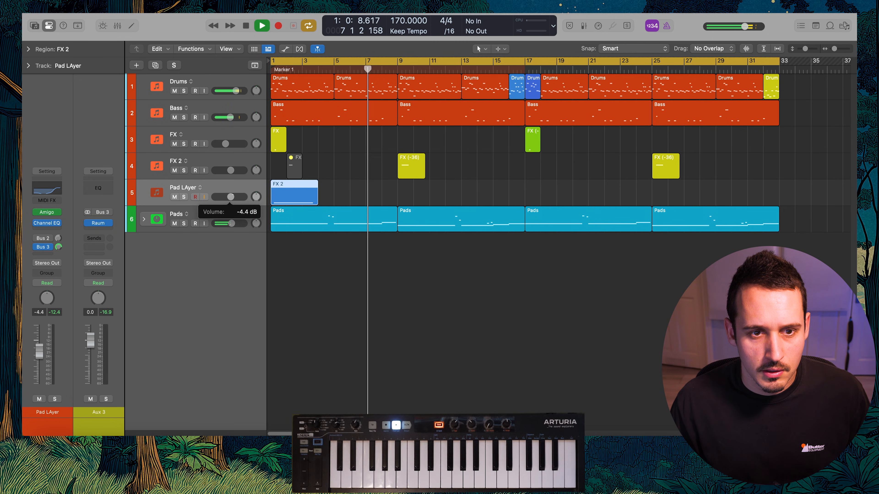
Copy the Pad LAyer region to bar 9 and transpose the copy up 12 semitones
{"action": "left_click", "coordinate": [343, 190]}
{"action": "left_click_drag", "start_coordinate": [291, 191], "coordinate": [412, 197]}
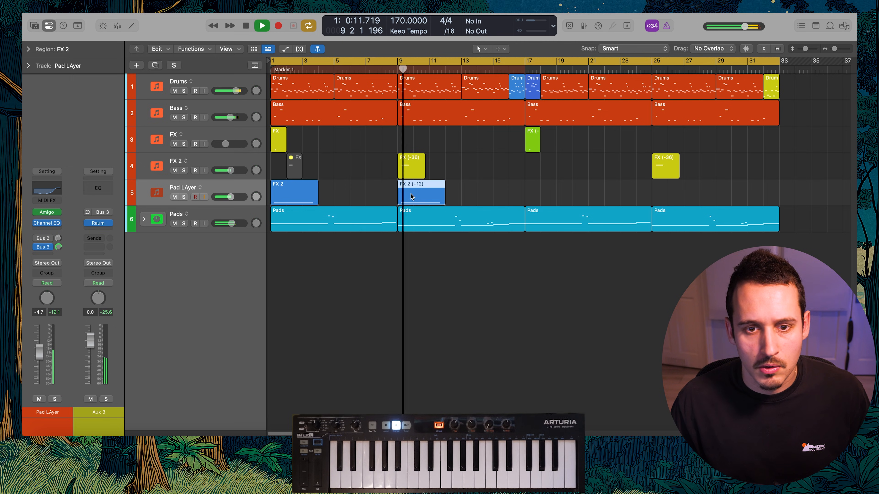
{"action": "left_click", "coordinate": [499, 188]}
Balance the Pad LAyer track with -5.2 dB volume, +26 pan and a Bus 3 send level of 4.3
{"action": "left_click_drag", "start_coordinate": [231, 197], "coordinate": [258, 194]}
{"action": "key", "text": "Return"}
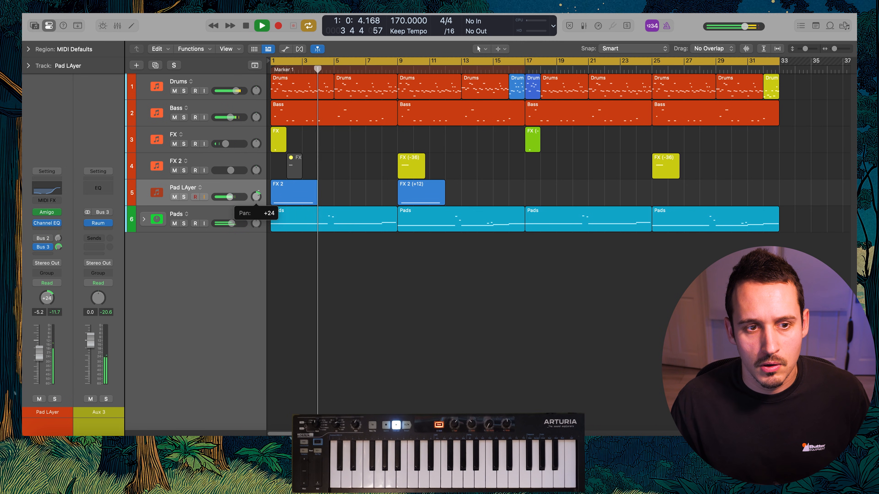
{"action": "left_click", "coordinate": [261, 194]}
{"action": "left_click_drag", "start_coordinate": [257, 196], "coordinate": [258, 196]}
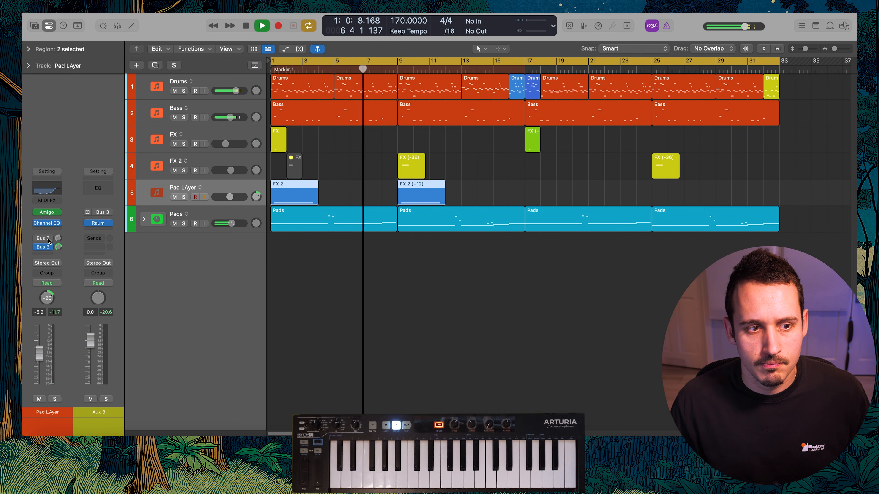
{"action": "left_click_drag", "start_coordinate": [59, 246], "coordinate": [61, 240]}
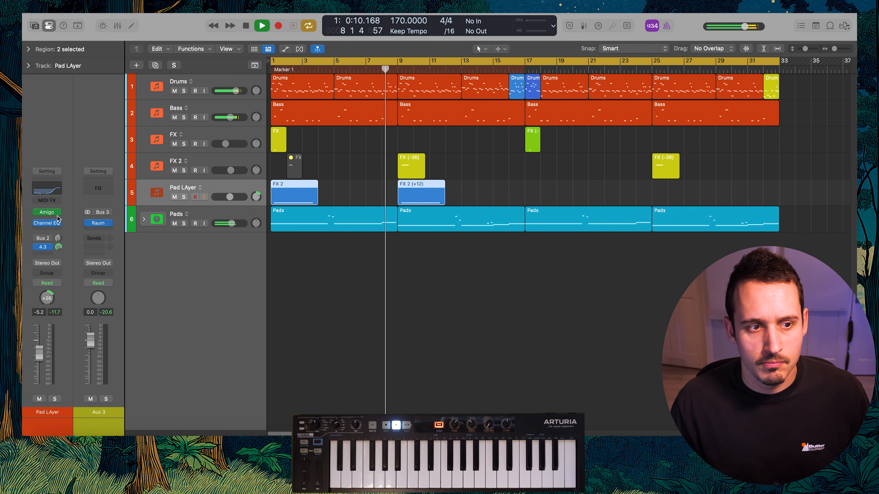
Raise the Pad LAyer's Channel EQ low shelf to 5300 Hz at -16.1 dB and stop playback
{"action": "left_click", "coordinate": [47, 223]}
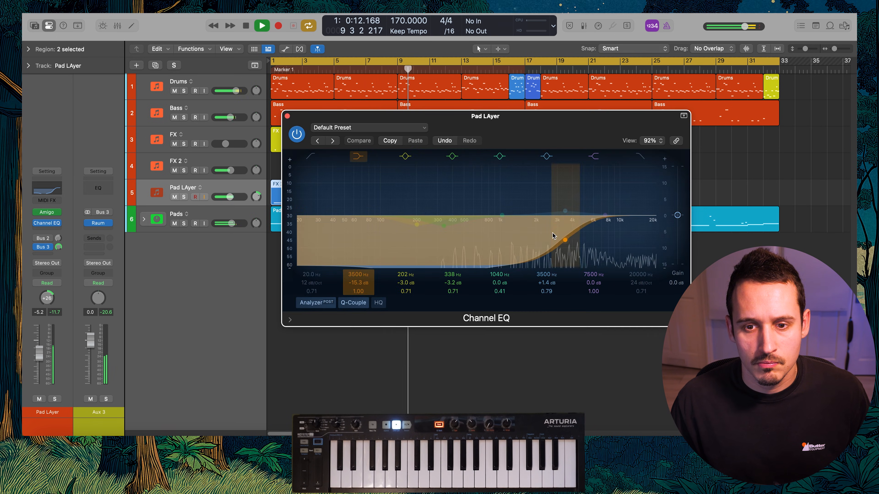
{"action": "left_click_drag", "start_coordinate": [541, 247], "coordinate": [586, 248]}
{"action": "key", "text": "space"}
Record Latch automation on Pad LAyer, sweeping the Channel EQ low shelf down to about 1610 Hz over the first region
{"action": "left_click_drag", "start_coordinate": [573, 136], "coordinate": [642, 128]}
{"action": "key", "text": "ctrl+super+l"}
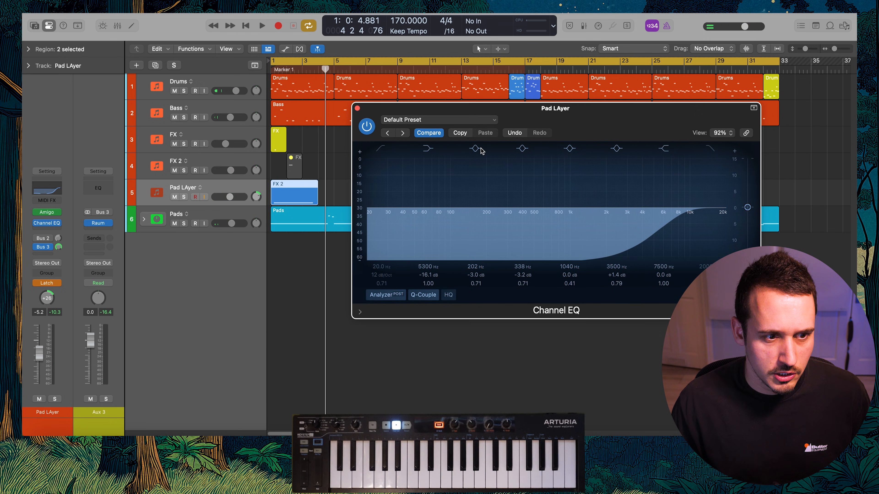
{"action": "key", "text": "a"}
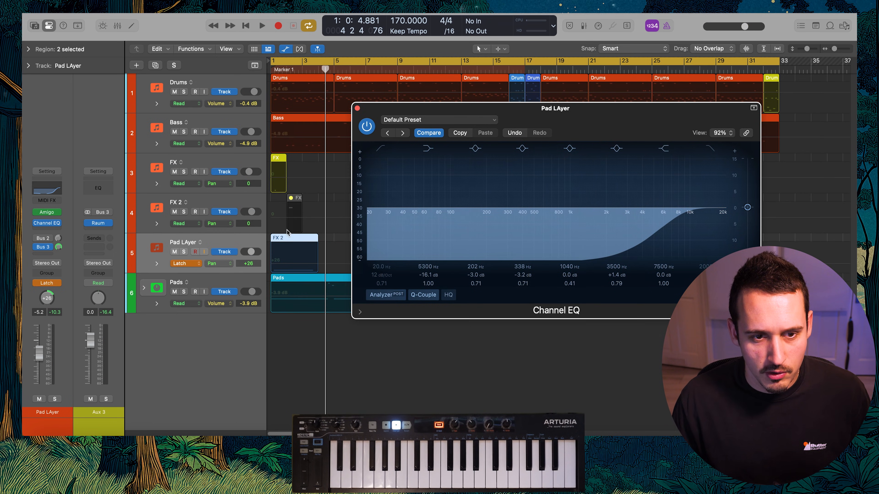
{"action": "key", "text": "space"}
{"action": "left_click_drag", "start_coordinate": [656, 234], "coordinate": [599, 240]}
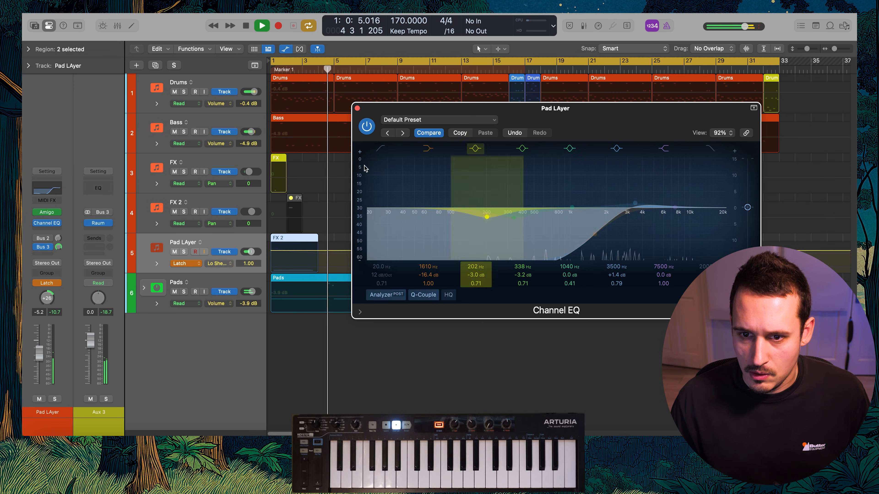
{"action": "key", "text": "space"}
{"action": "left_click", "coordinate": [358, 109]}
{"action": "key", "text": "a"}
Copy the bar 1 Pad LAyer region to bar 9, replacing the transposed copy
{"action": "left_click_drag", "start_coordinate": [296, 193], "coordinate": [423, 194]}
{"action": "left_click_drag", "start_coordinate": [486, 174], "coordinate": [551, 186]}
{"action": "key", "text": "BackSpace"}
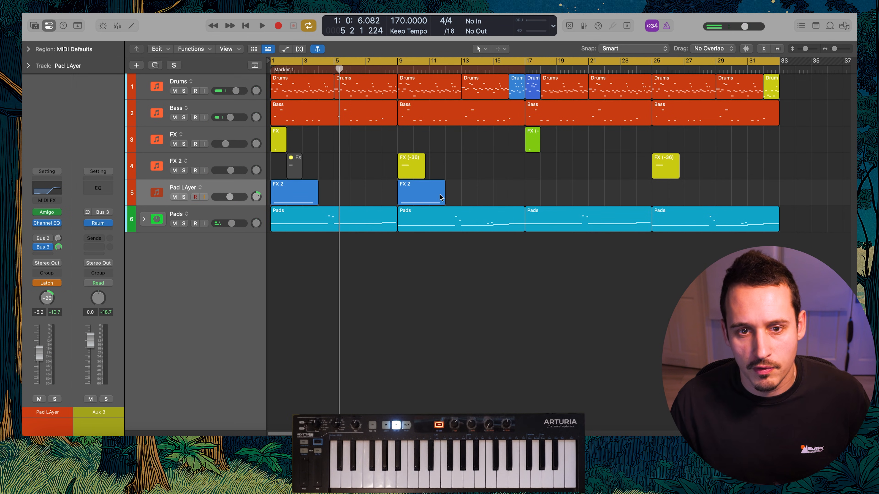
Transpose the bar 9 Pad LAyer region up 12 semitones, color it green and start playback
{"action": "left_click", "coordinate": [421, 193]}
{"action": "key", "text": "alt+c"}
{"action": "left_click", "coordinate": [372, 96]}
{"action": "left_click", "coordinate": [422, 96]}
{"action": "key", "text": "space"}
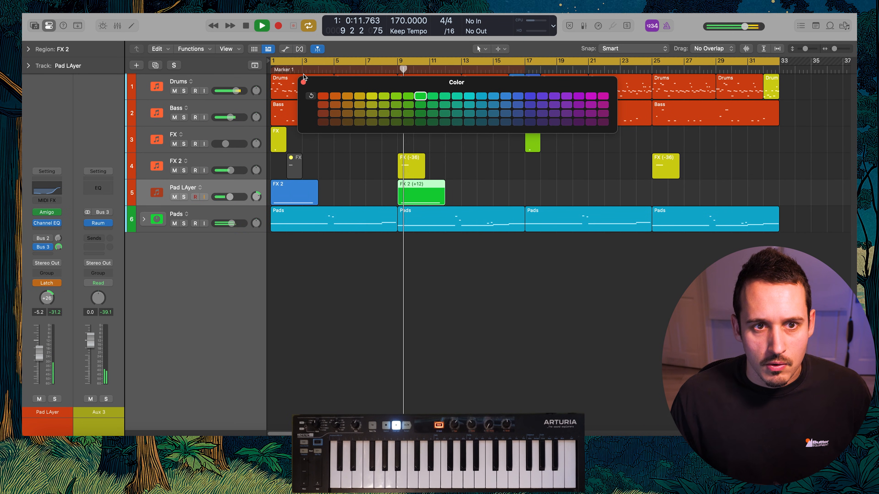
Name both Pad LAyer regions after their track and color the Pad LAyer track blue
{"action": "left_click_drag", "start_coordinate": [476, 187], "coordinate": [244, 197]}
{"action": "key", "text": "alt+shift+n"}
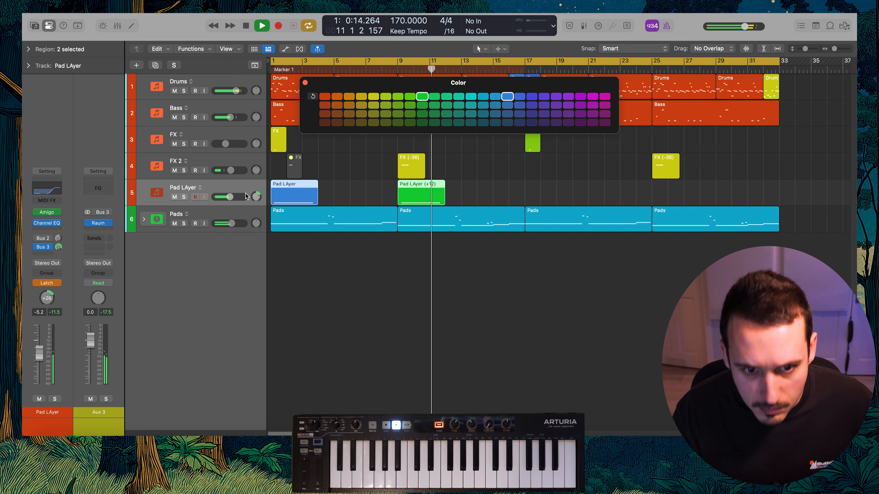
{"action": "left_click", "coordinate": [339, 188]}
{"action": "left_click", "coordinate": [494, 97]}
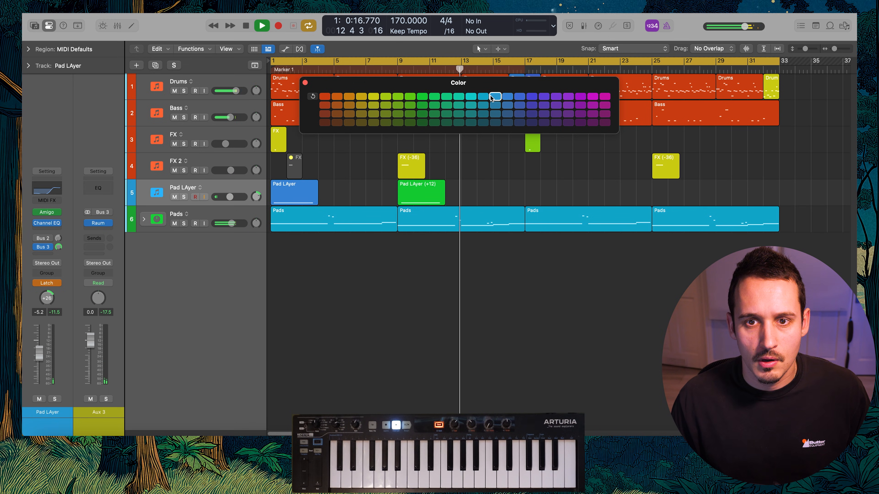
{"action": "left_click", "coordinate": [305, 83]}
Repeat the two Pad LAyer regions at bars 17 and 25, and mute the originals at bars 1 and 9
{"action": "left_click", "coordinate": [244, 186]}
{"action": "left_click_drag", "start_coordinate": [471, 194], "coordinate": [312, 195]}
{"action": "key", "text": "super+r"}
{"action": "left_click", "coordinate": [380, 195]}
{"action": "left_click_drag", "start_coordinate": [664, 183], "coordinate": [484, 192]}
{"action": "left_click_drag", "start_coordinate": [476, 192], "coordinate": [555, 192]}
{"action": "left_click", "coordinate": [520, 188]}
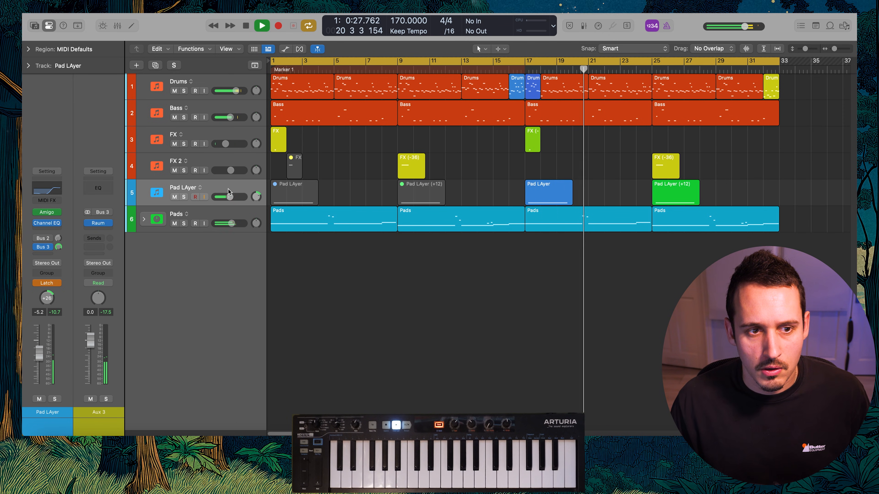
Set the Pad LAyer track's automation mode to Read and duplicate the track
{"action": "left_click", "coordinate": [241, 187]}
{"action": "key", "text": "ctrl+shift+super+r"}
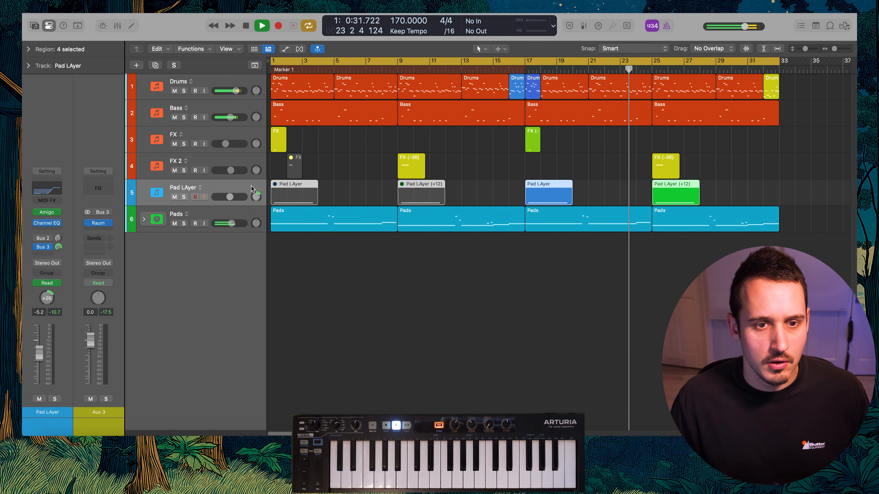
{"action": "key", "text": "super+d"}
{"action": "left_click", "coordinate": [37, 216]}
Raise the Vox track's volume to 0.3 dB during playback and close its Waves Tune Real-Time window
{"action": "left_click", "coordinate": [256, 224], "text": "alt"}
{"action": "key", "text": "space"}
{"action": "key", "text": "v"}
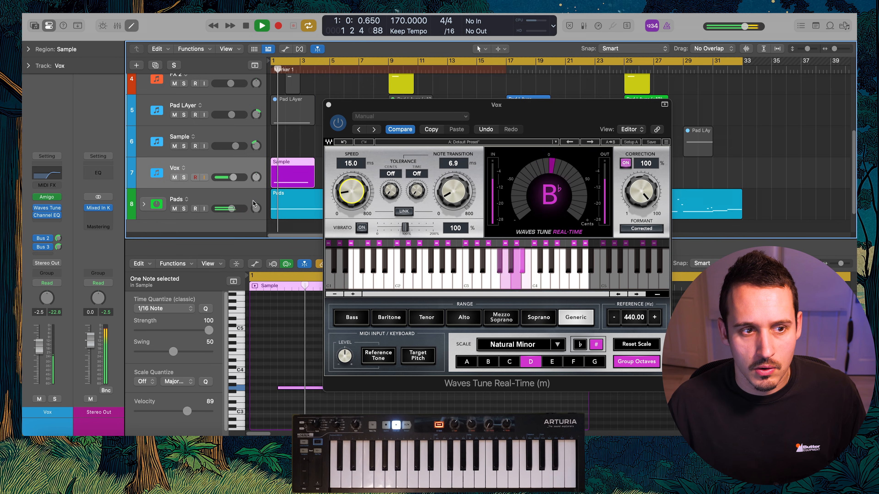
{"action": "left_click_drag", "start_coordinate": [39, 347], "coordinate": [39, 339]}
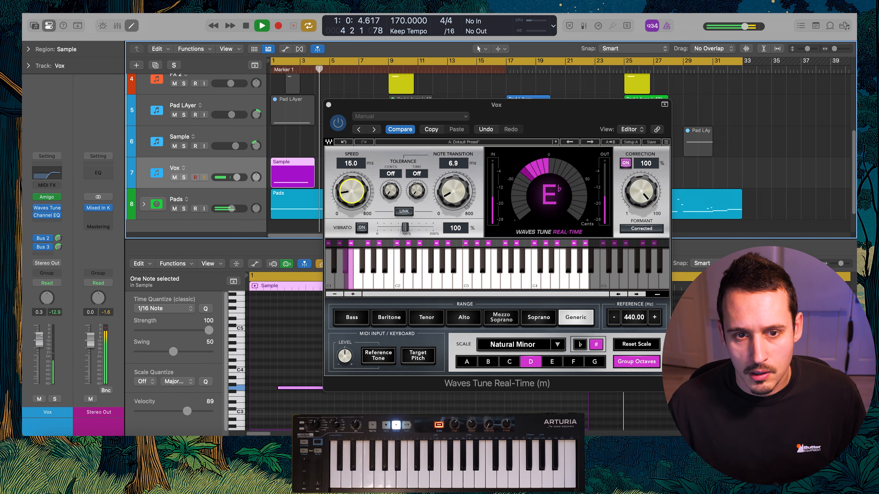
{"action": "left_click", "coordinate": [329, 105]}
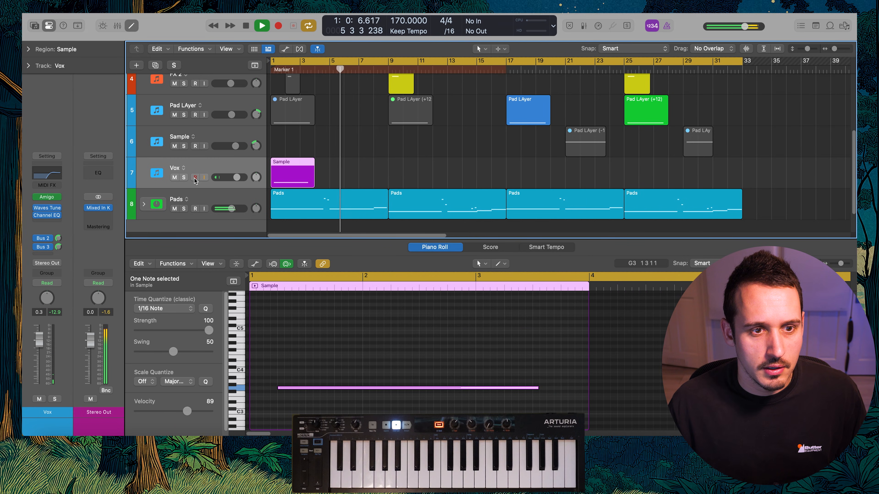
Copy the bar 1 Vox region to bar 17 and name both regions after the Vox track
{"action": "key", "text": "space"}
{"action": "left_click", "coordinate": [57, 171]}
{"action": "mouse_move", "coordinate": [502, 242]}
{"action": "left_mouse_down"}
{"action": "mouse_move", "coordinate": [470, 243]}
{"action": "mouse_move", "coordinate": [486, 245]}
{"action": "left_mouse_up"}
{"action": "left_click", "coordinate": [287, 116]}
{"action": "left_click_drag", "start_coordinate": [411, 163], "coordinate": [304, 185]}
{"action": "left_click", "coordinate": [300, 174]}
{"action": "left_click", "coordinate": [404, 163]}
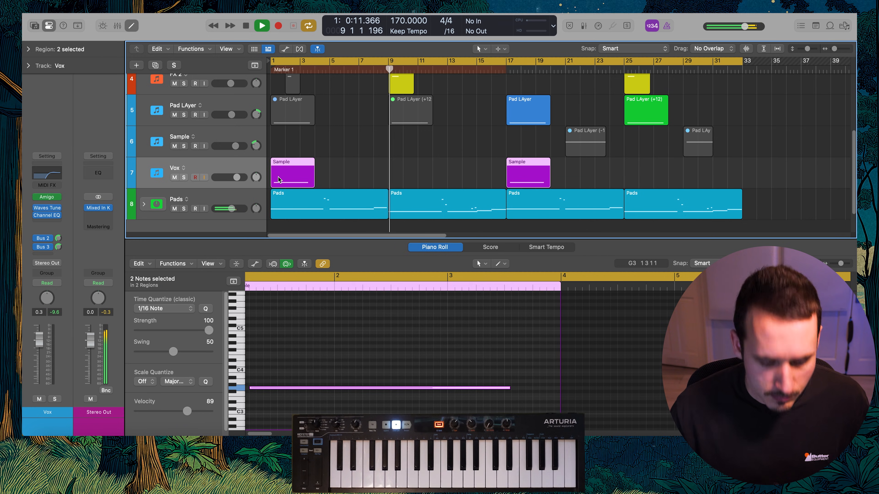
{"action": "key", "text": "alt+shift+n"}
{"action": "left_click", "coordinate": [394, 164]}
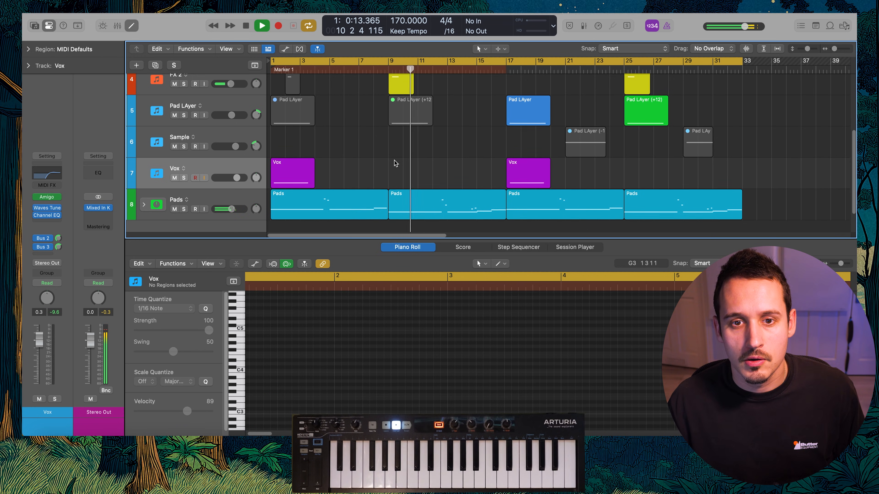
Automate Amigo's linear interpolation on the Drums track to On across the two fills at bars 16 and 17
{"action": "scroll", "coordinate": [405, 163], "scroll_direction": "up", "scroll_amount": 4}
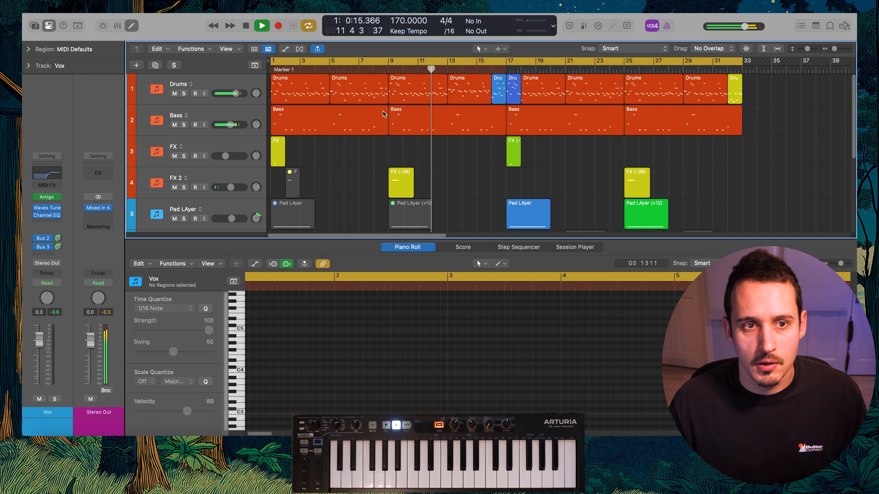
{"action": "left_click", "coordinate": [215, 84]}
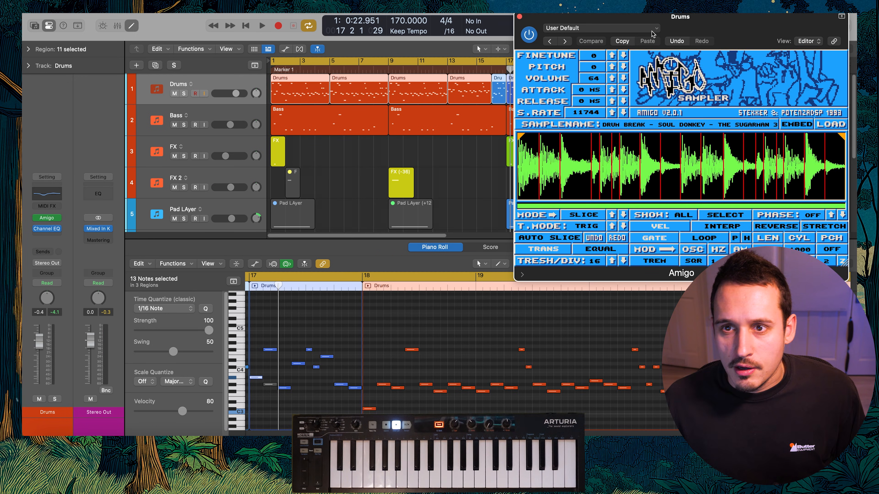
{"action": "left_click_drag", "start_coordinate": [682, 32], "coordinate": [569, 151]}
{"action": "key", "text": "a"}
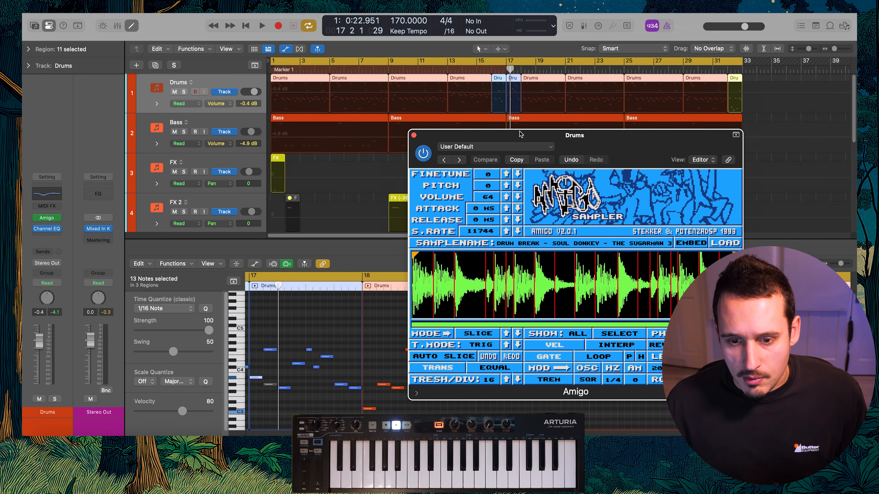
{"action": "left_click", "coordinate": [609, 346]}
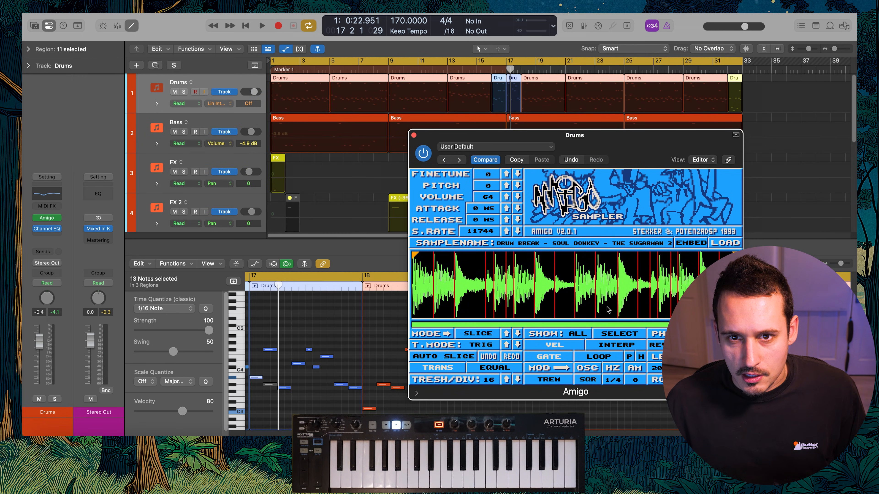
{"action": "left_click", "coordinate": [493, 100]}
{"action": "left_click_drag", "start_coordinate": [493, 99], "coordinate": [509, 81]}
{"action": "left_click", "coordinate": [489, 97]}
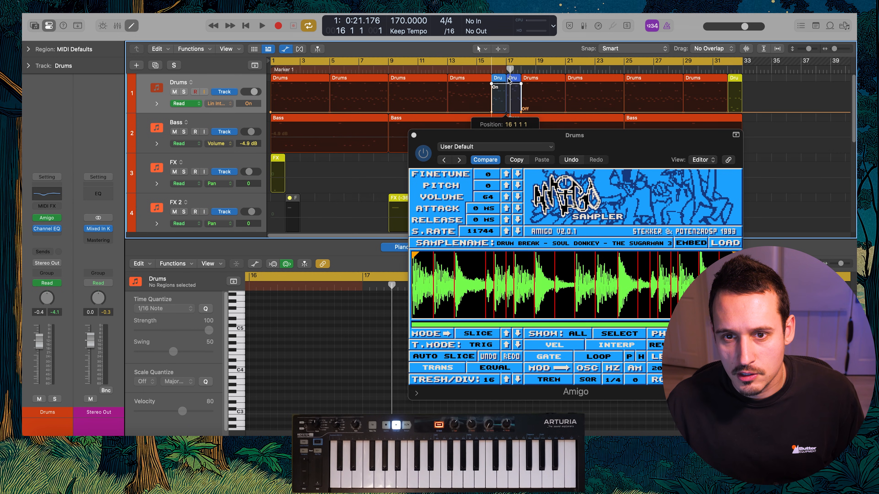
Automate the Drums track's Amigo sample rate down to 7829 from bar 16, setting it slightly higher over the bar 17 fill
{"action": "left_click", "coordinate": [490, 229]}
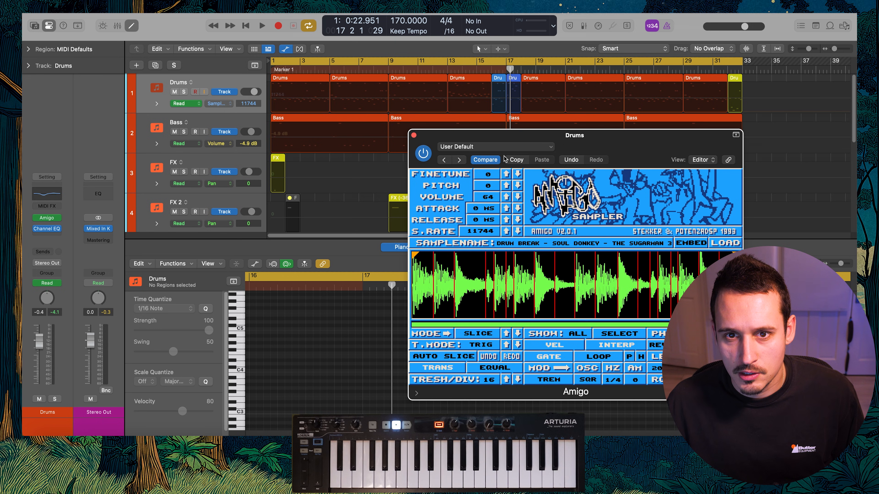
{"action": "left_click", "coordinate": [494, 100]}
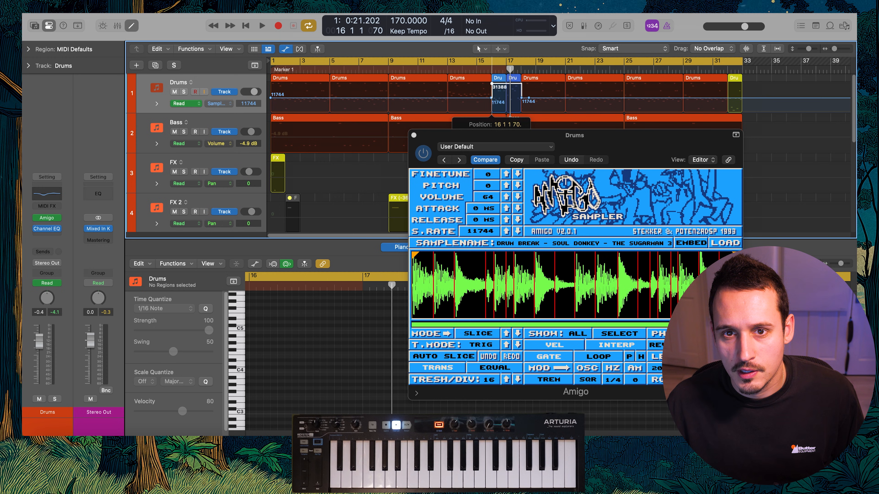
{"action": "key", "text": "space"}
{"action": "left_click_drag", "start_coordinate": [495, 84], "coordinate": [495, 104]}
{"action": "left_click", "coordinate": [480, 70]}
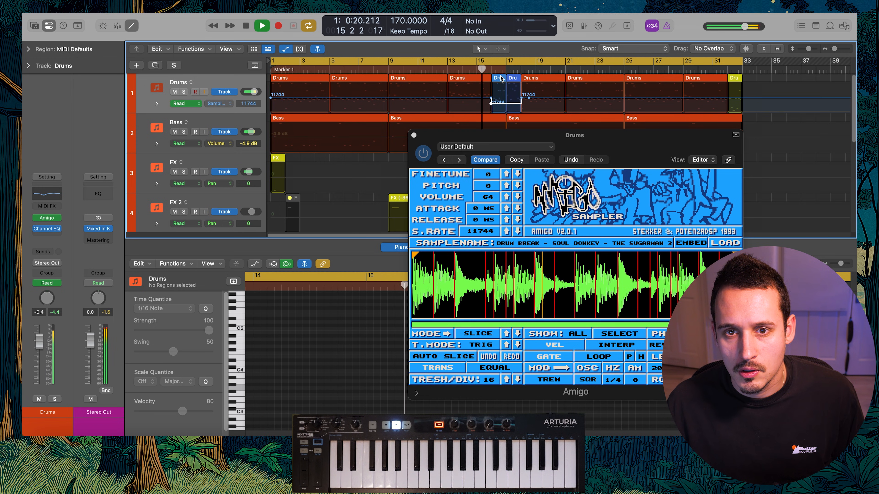
{"action": "scroll", "coordinate": [502, 81], "scroll_direction": "up", "scroll_amount": 5}
{"action": "scroll", "coordinate": [503, 89], "scroll_direction": "right", "scroll_amount": 3}
{"action": "left_click_drag", "start_coordinate": [451, 108], "coordinate": [452, 108]}
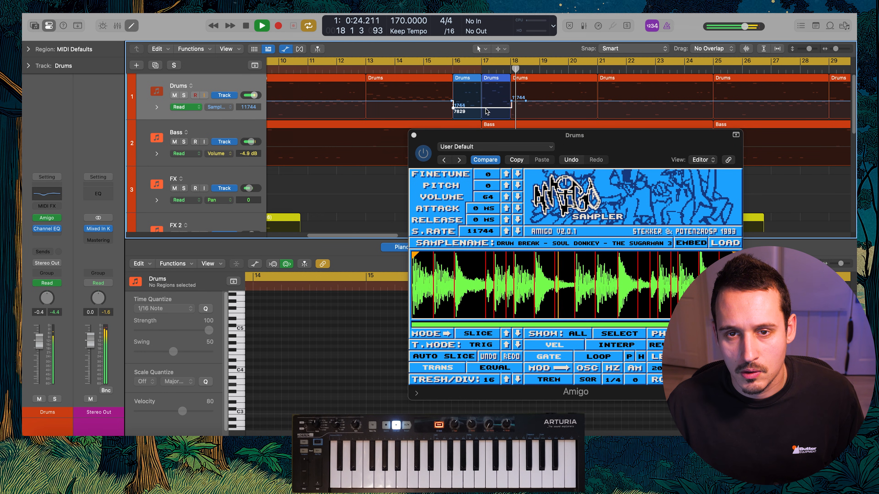
{"action": "key", "text": "space"}
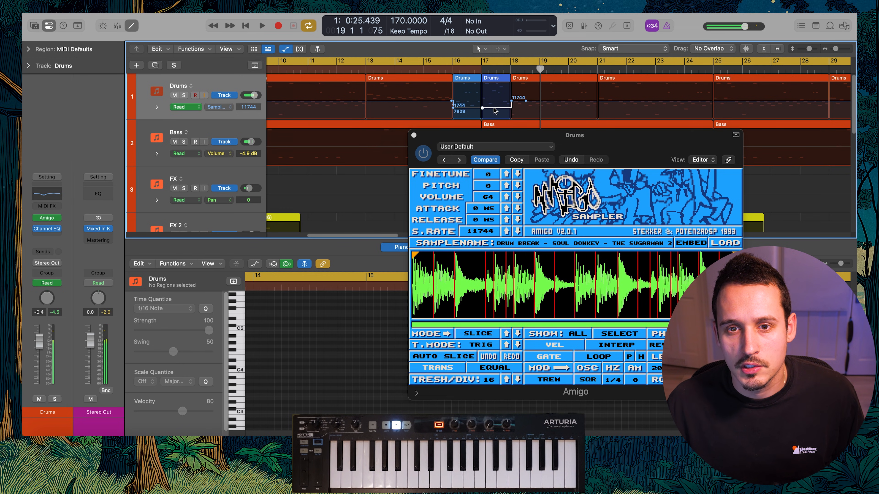
{"action": "left_click_drag", "start_coordinate": [496, 110], "coordinate": [495, 103]}
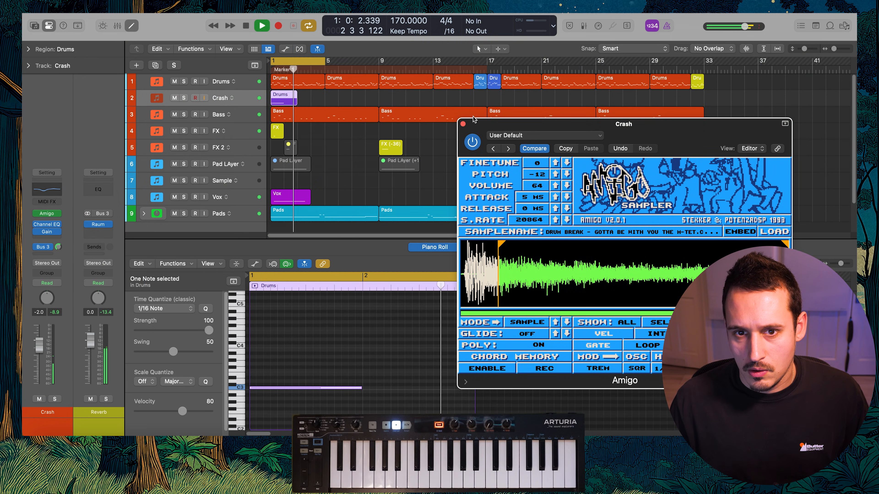
Close the Crash track's Amigo window, name its bar 1 region after the track and stop playback
{"action": "left_click", "coordinate": [463, 123]}
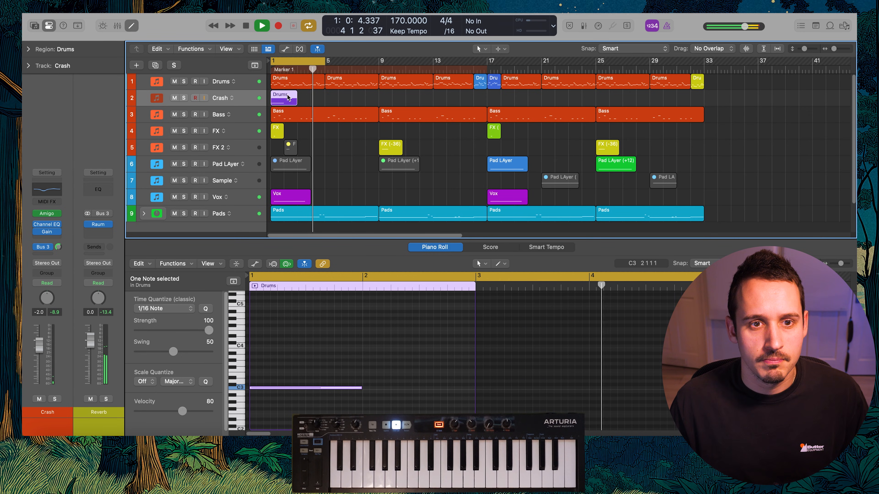
{"action": "key", "text": "alt+shift+n"}
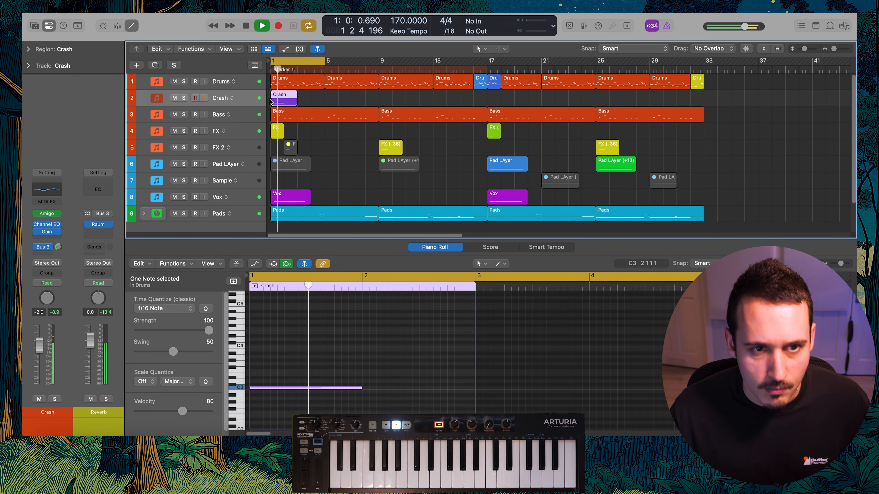
{"action": "key", "text": "space"}
Duplicate the Crash track with a copy of its region at bar 5 and enable Reverse in the new track's Amigo
{"action": "key", "text": "super+d"}
{"action": "left_click_drag", "start_coordinate": [283, 103], "coordinate": [342, 121]}
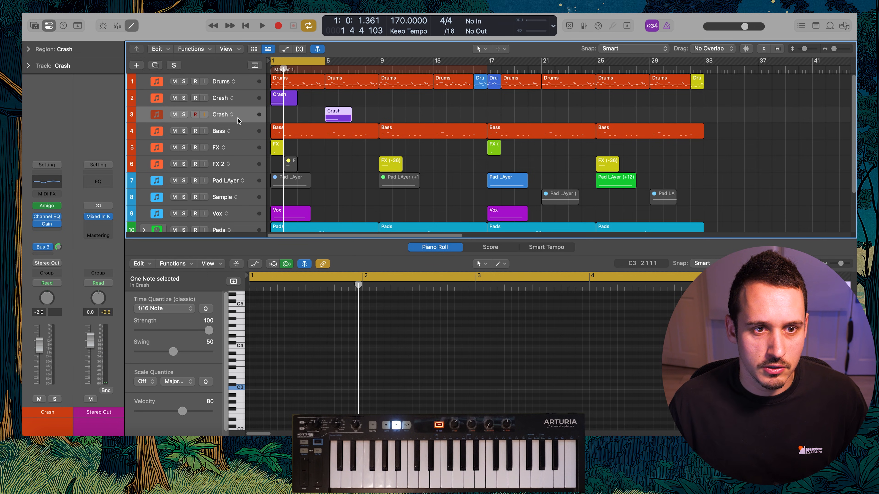
{"action": "key", "text": "v"}
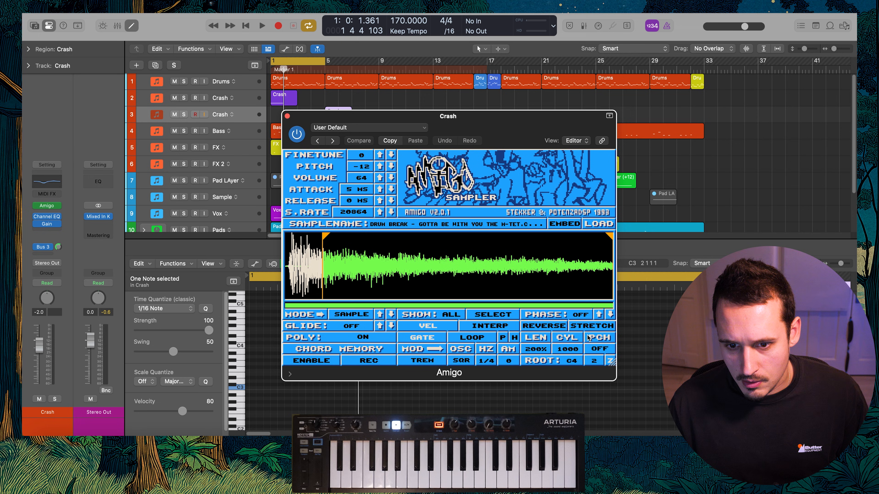
{"action": "left_click_drag", "start_coordinate": [512, 133], "coordinate": [536, 201]}
Trim the bar 5 Crash region to one bar and rename its track Rev Crash
{"action": "left_click", "coordinate": [341, 117]}
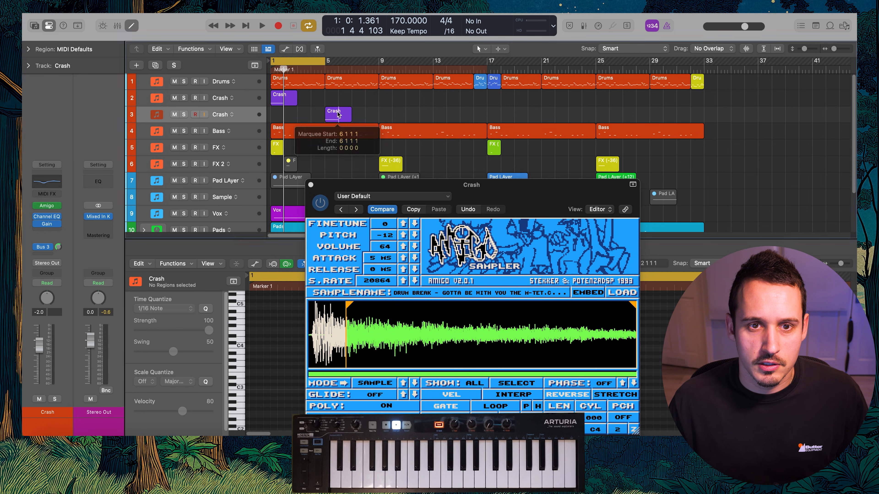
{"action": "key", "text": "Delete"}
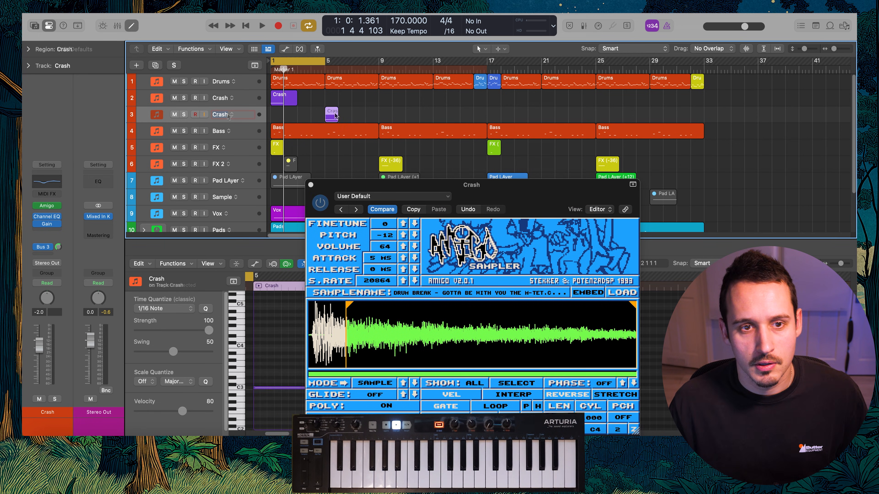
{"action": "key", "text": "shift+Return"}
Move the trimmed Rev Crash region to bar 16 and cycle playback from bar 16 to bar 26
{"action": "left_click_drag", "start_coordinate": [329, 115], "coordinate": [474, 68]}
{"action": "left_click", "coordinate": [471, 75]}
{"action": "left_click", "coordinate": [473, 70]}
{"action": "key", "text": "space"}
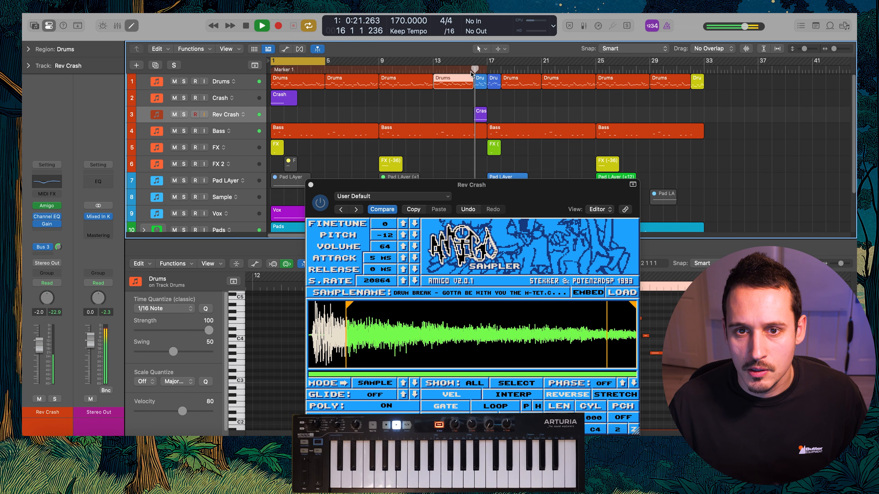
{"action": "left_click_drag", "start_coordinate": [480, 60], "coordinate": [608, 69]}
{"action": "key", "text": "space"}
{"action": "left_click_drag", "start_coordinate": [506, 116], "coordinate": [457, 123]}
{"action": "key", "text": "space"}
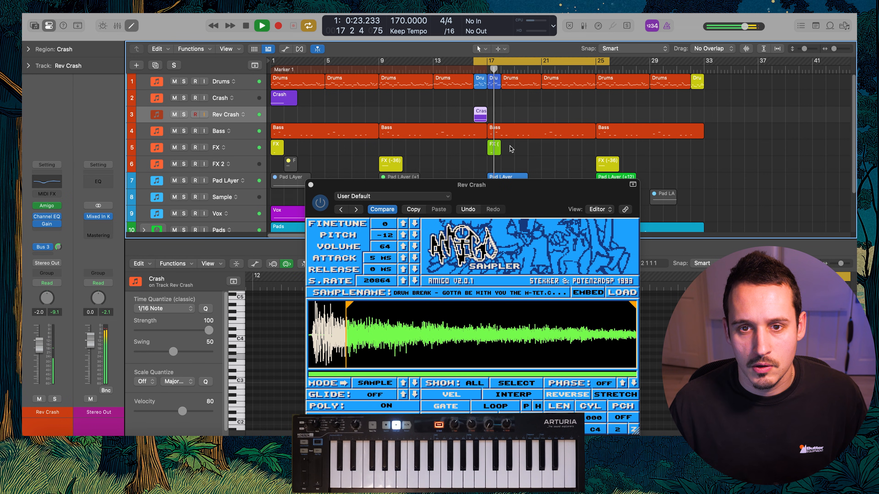
Solo the Rev Crash track and transpose its bar 16 region up 12 semitones
{"action": "left_click", "coordinate": [184, 114]}
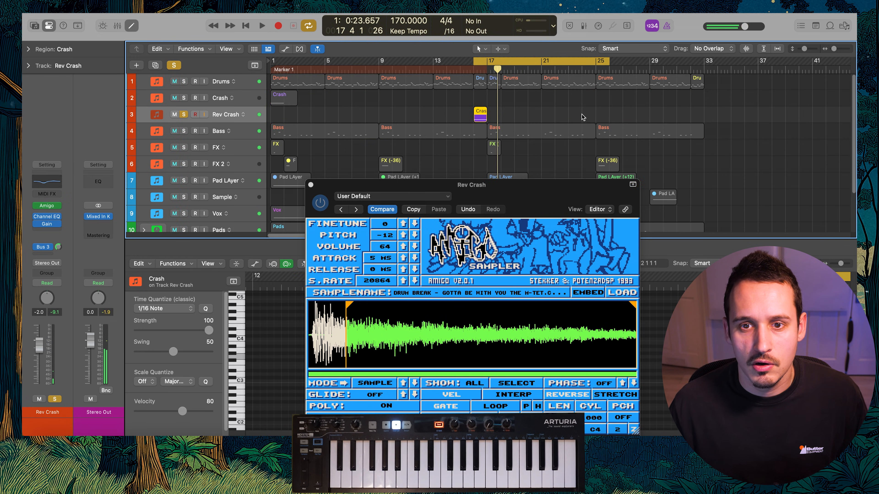
{"action": "key", "text": "z"}
{"action": "key", "text": "space"}
Cut the Rev Crash lows in Channel EQ with a 530 Hz low shelf at -12.5 dB and audition the result
{"action": "key", "text": "space"}
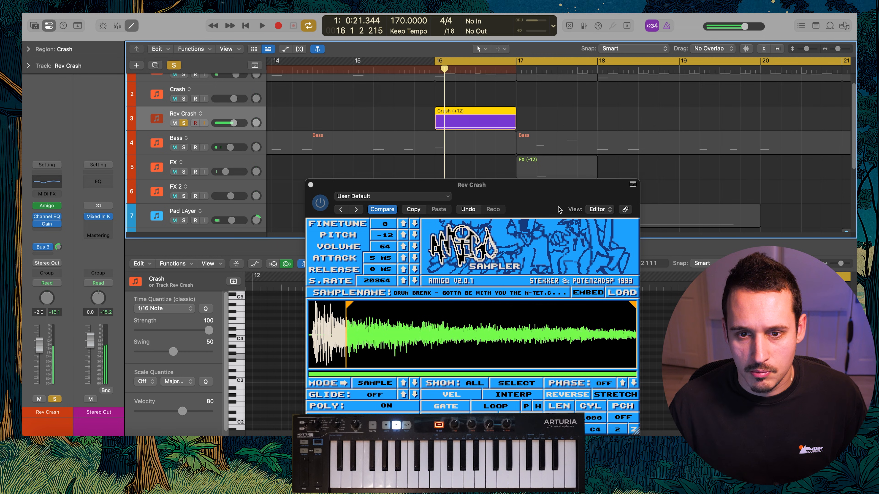
{"action": "left_click_drag", "start_coordinate": [544, 205], "coordinate": [561, 176]}
{"action": "left_click", "coordinate": [42, 184]}
{"action": "left_click_drag", "start_coordinate": [357, 230], "coordinate": [458, 269]}
{"action": "key", "text": "space"}
{"action": "key", "text": "space"}
{"action": "key", "text": "space"}
{"action": "key", "text": "space"}
{"action": "key", "text": "space"}
{"action": "key", "text": "space"}
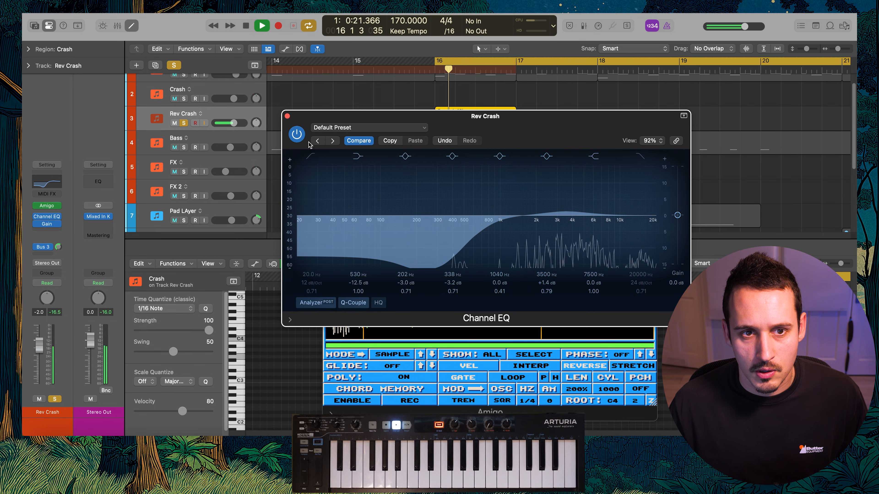
{"action": "left_click", "coordinate": [287, 116]}
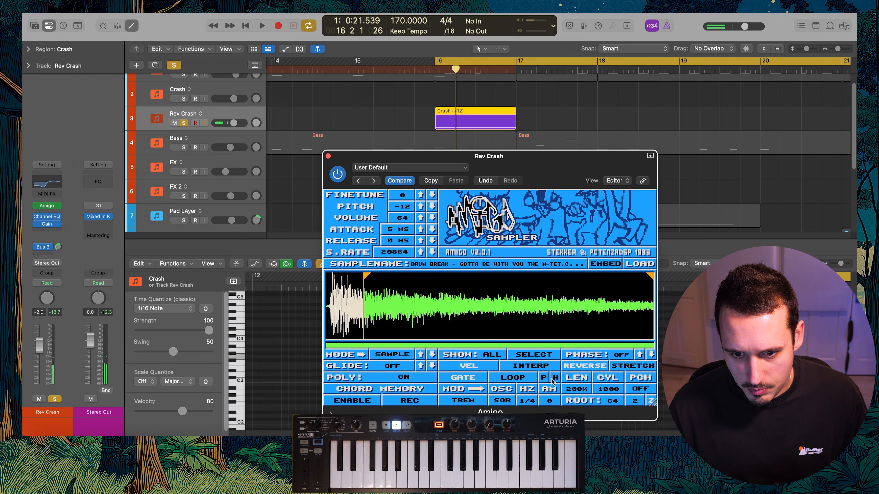
Move the yellow loop marker in Rev Crash's Amigo waveform closer to the sample's start marker and audition it
{"action": "key", "text": "space"}
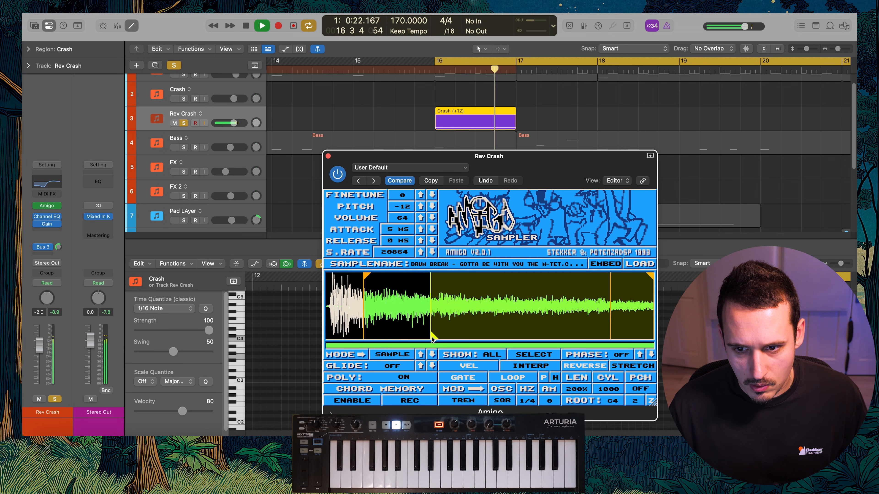
{"action": "left_click_drag", "start_coordinate": [433, 342], "coordinate": [411, 337]}
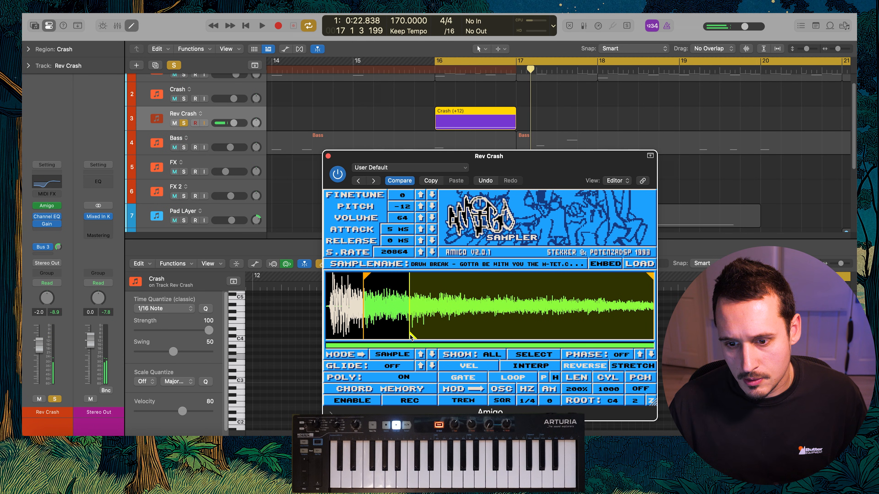
{"action": "key", "text": "space"}
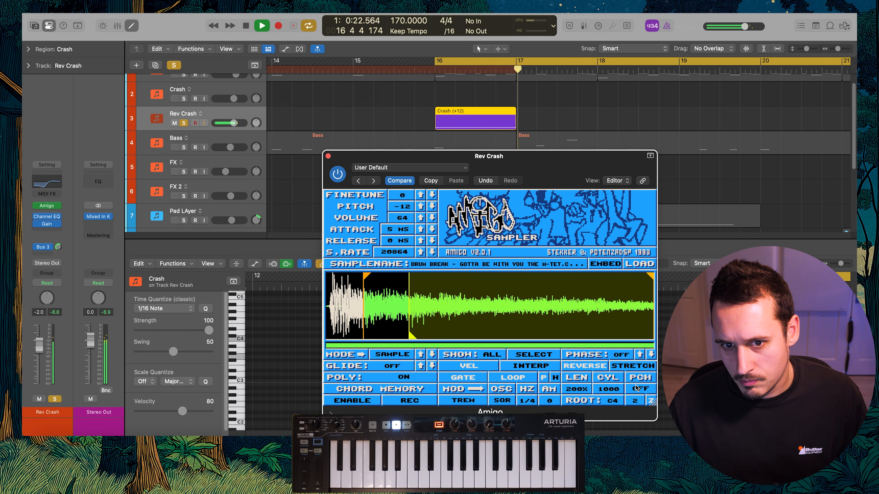
Unsolo the Rev Crash track and audition its bar 16 region within the full mix
{"action": "left_click", "coordinate": [174, 65]}
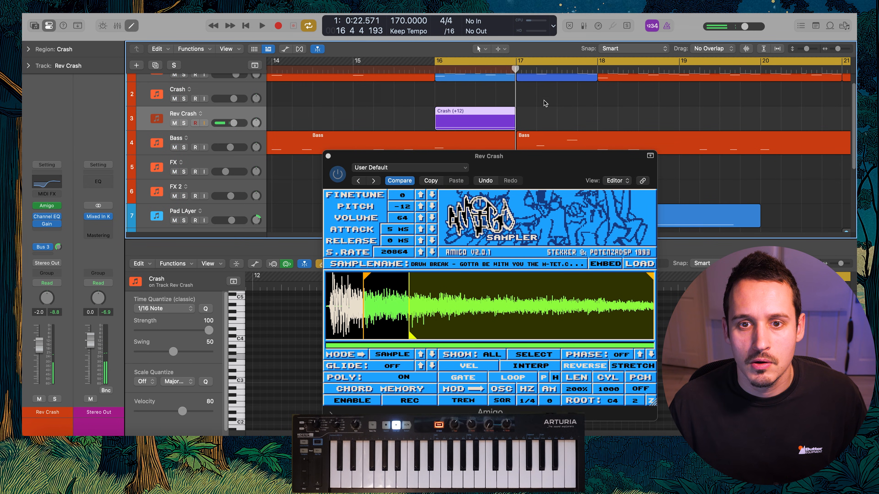
{"action": "key", "text": "space"}
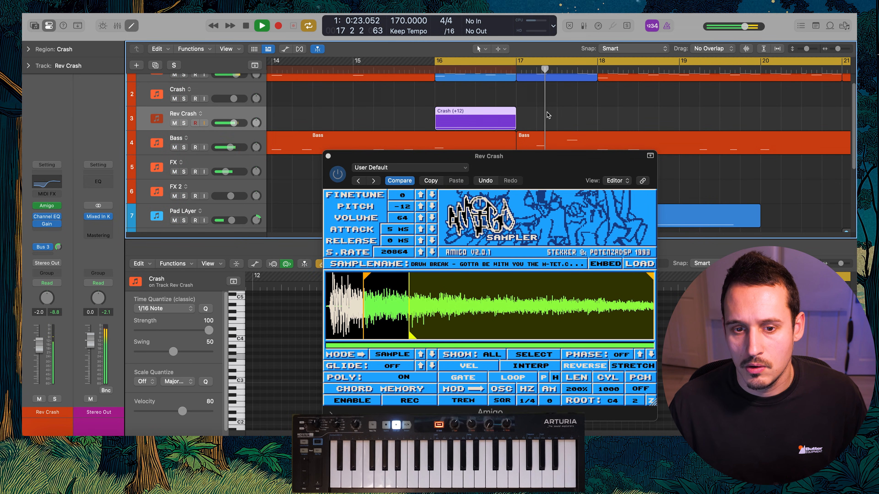
{"action": "key", "text": "space"}
Add a Bus 2 send to Rev Crash and automate it from -∞ in bar 16 to +3.6 dB at bar 17, then back to -∞
{"action": "left_click", "coordinate": [41, 254]}
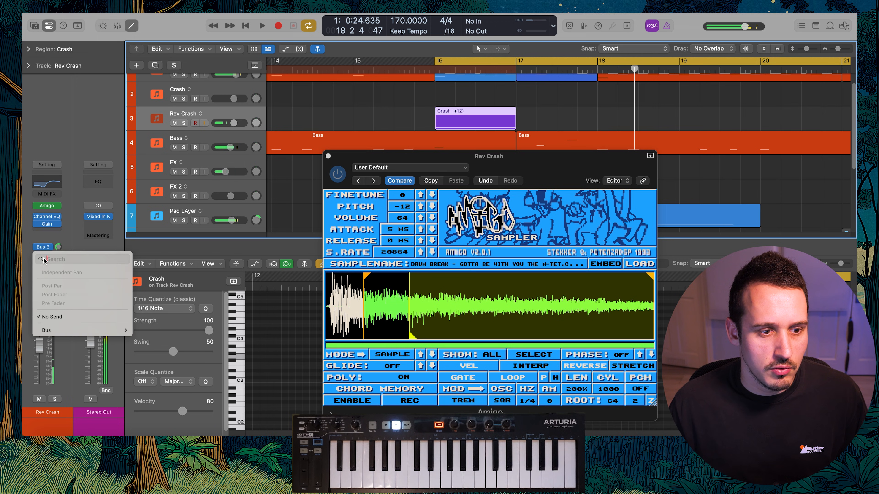
{"action": "left_click", "coordinate": [173, 102]}
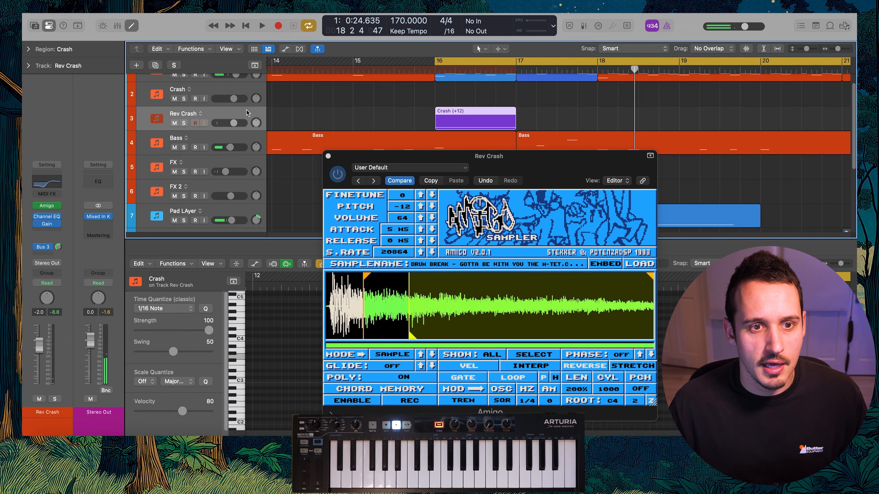
{"action": "key", "text": "a"}
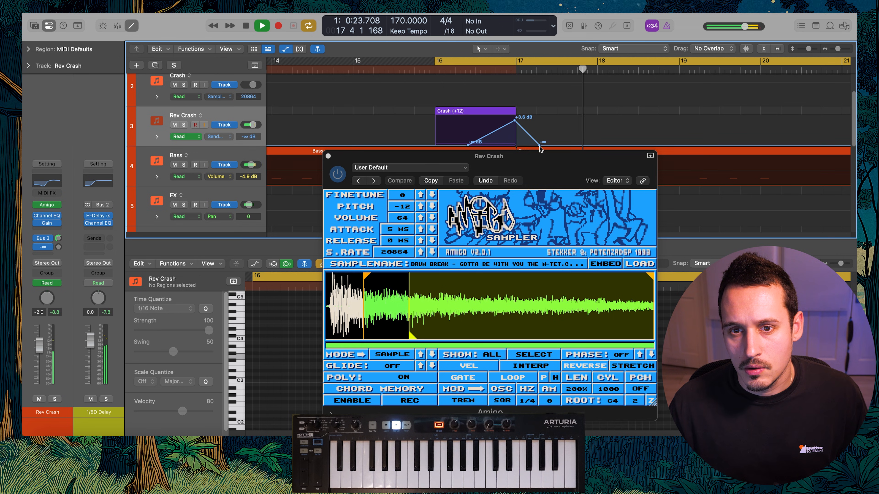
{"action": "key", "text": "a"}
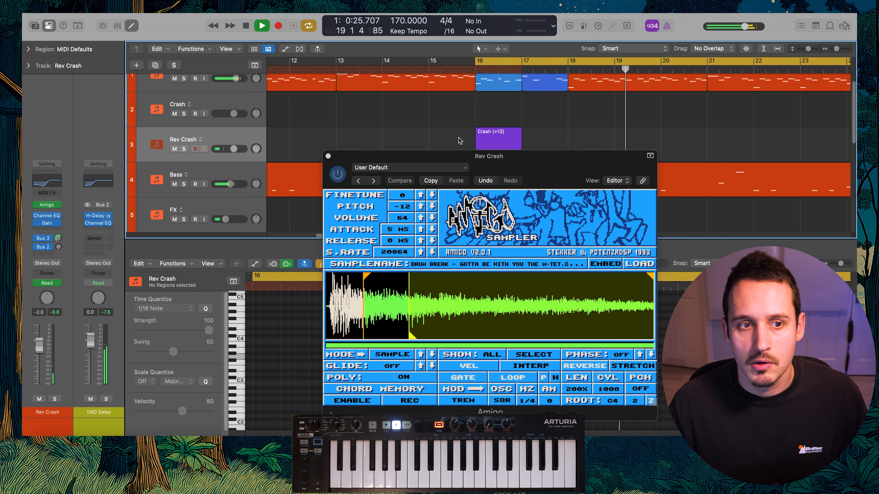
Rename the bar 16 region on the Rev Crash track as Rev Crash and close its Amigo window
{"action": "left_click", "coordinate": [491, 141]}
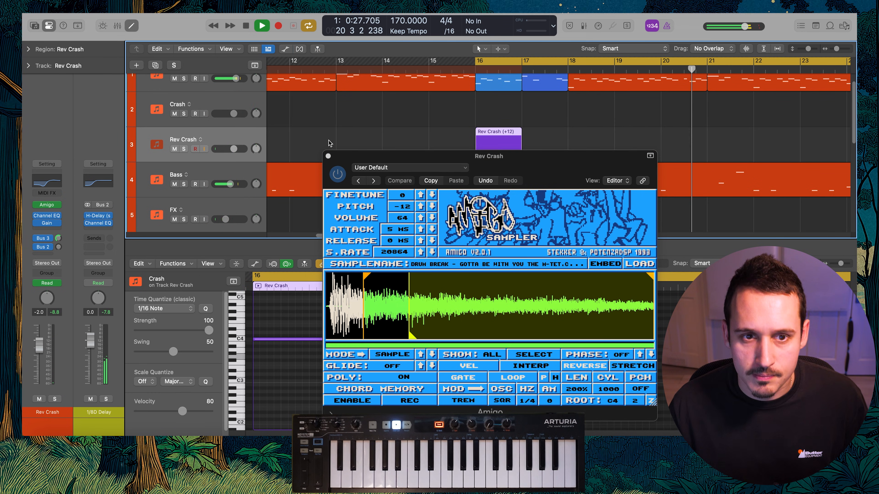
{"action": "left_click", "coordinate": [328, 156]}
Set the cycle range to span the whole arrangement from bar 1 to bar 33
{"action": "scroll", "coordinate": [433, 120], "scroll_direction": "down", "scroll_amount": 2}
{"action": "scroll", "coordinate": [441, 123], "scroll_direction": "down", "scroll_amount": 5}
{"action": "scroll", "coordinate": [440, 123], "scroll_direction": "down", "scroll_amount": 3}
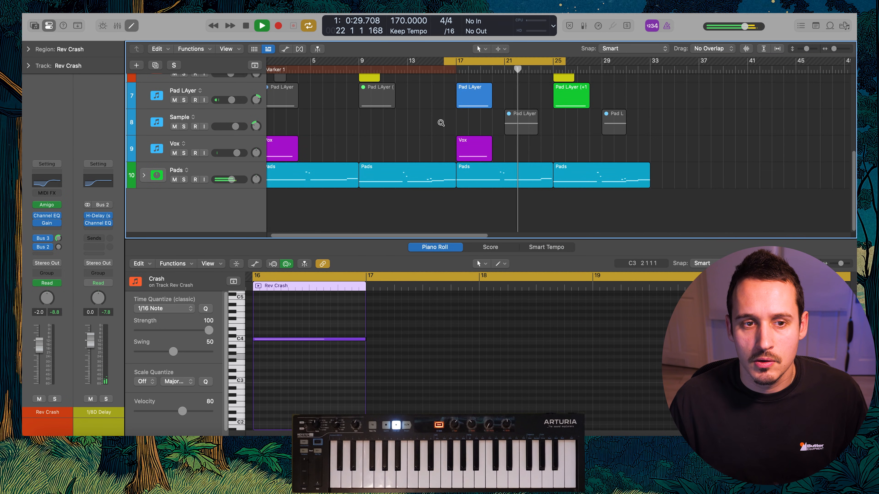
{"action": "scroll", "coordinate": [440, 124], "scroll_direction": "down", "scroll_amount": 3}
{"action": "scroll", "coordinate": [402, 147], "scroll_direction": "down", "scroll_amount": 3}
{"action": "left_click", "coordinate": [360, 161]}
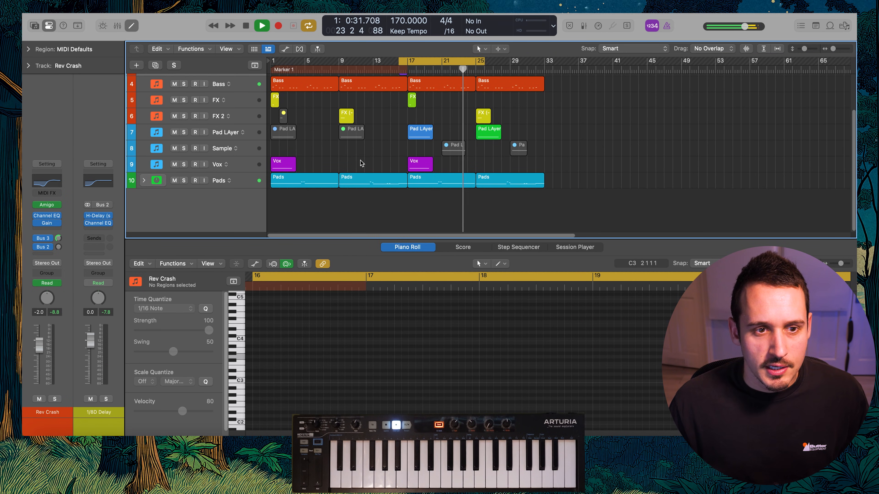
{"action": "left_click_drag", "start_coordinate": [544, 61], "coordinate": [135, 70]}
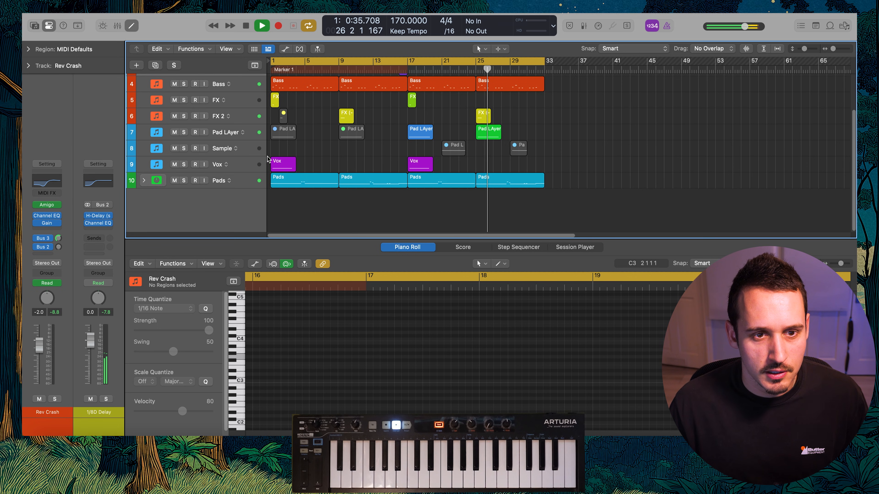
Duplicate the Vox track and preview Love Was Really Gone (2018 Remaster) Vox 3.wav in the sample browser
{"action": "left_click", "coordinate": [239, 164]}
{"action": "key", "text": "super+d"}
{"action": "key", "text": "ctrl+Right"}
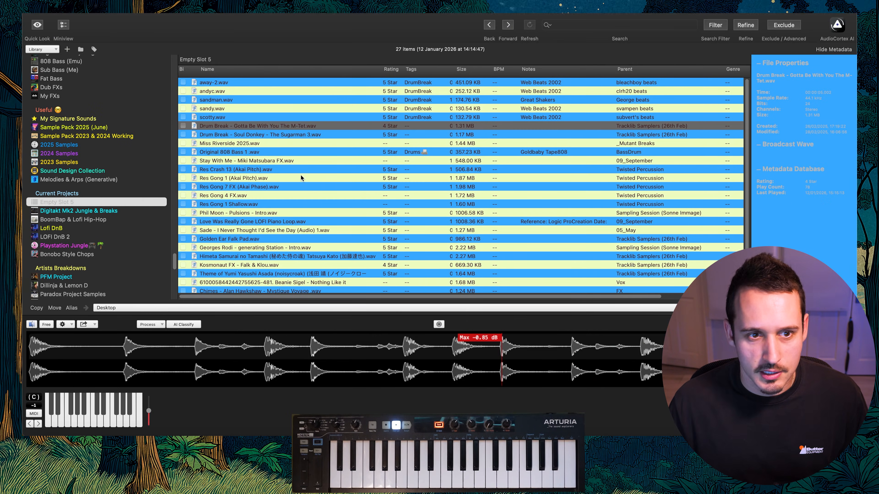
{"action": "scroll", "coordinate": [277, 287], "scroll_direction": "down", "scroll_amount": 2}
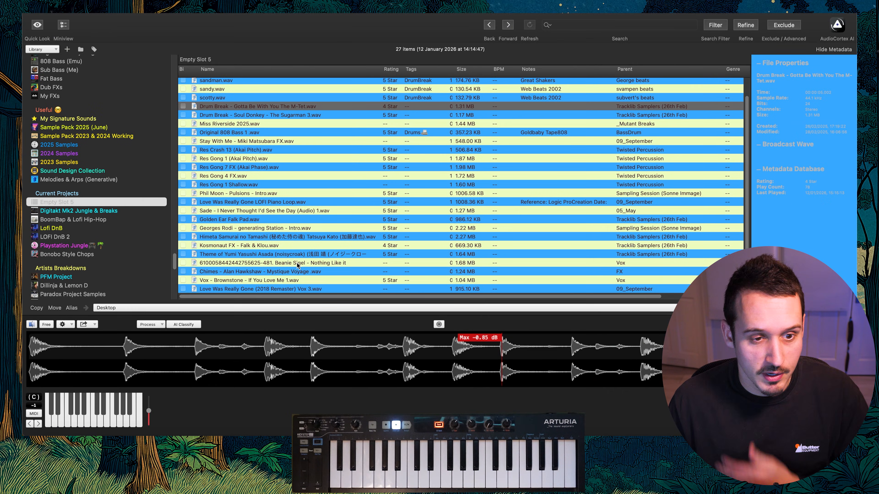
{"action": "left_click", "coordinate": [277, 288]}
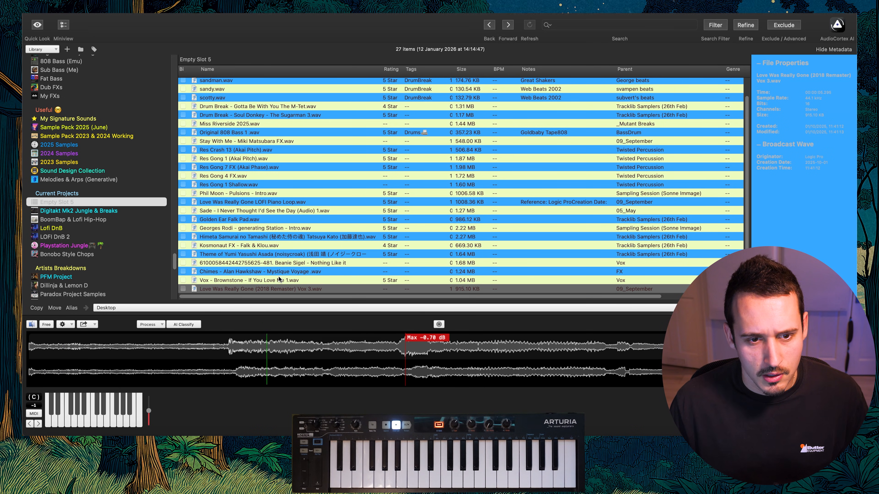
{"action": "key", "text": "ctrl+Left"}
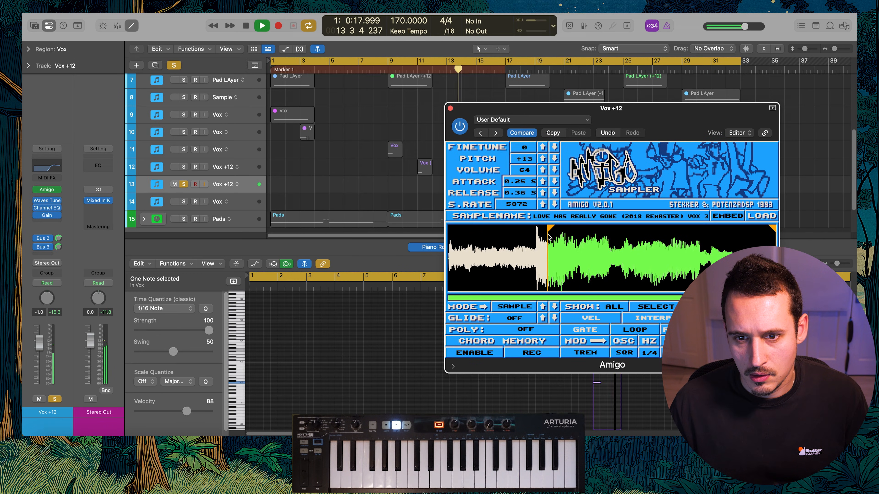
Move the Vox +12 sample's start marker to its later phrase in Amigo, set the release to 0.56 s and audition it
{"action": "mouse_move", "coordinate": [549, 234]}
{"action": "left_mouse_down"}
{"action": "mouse_move", "coordinate": [538, 235]}
{"action": "mouse_move", "coordinate": [627, 240]}
{"action": "left_mouse_up"}
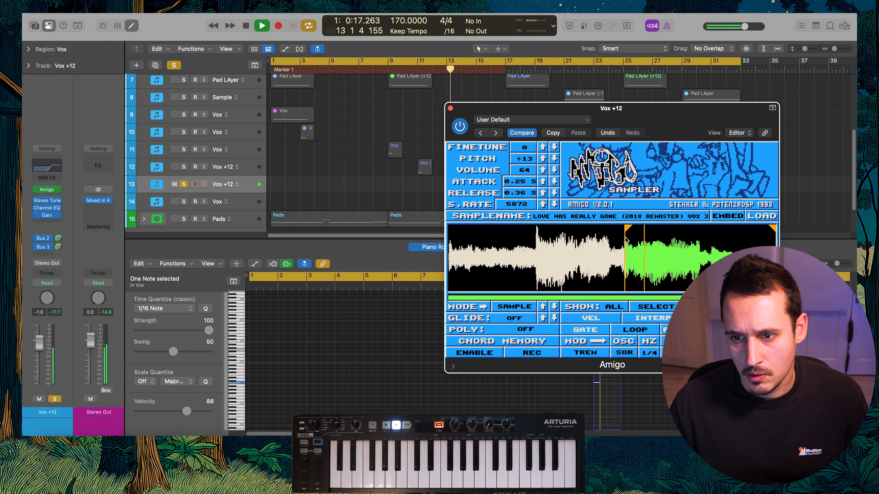
{"action": "left_click_drag", "start_coordinate": [623, 108], "coordinate": [668, 108]}
{"action": "left_click_drag", "start_coordinate": [571, 193], "coordinate": [571, 173]}
{"action": "key", "text": "space"}
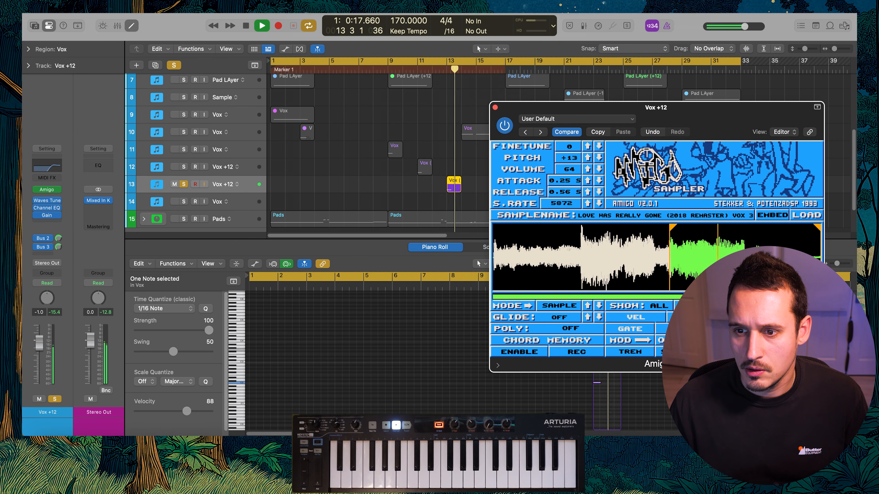
{"action": "key", "text": "space"}
{"action": "key", "text": "space"}
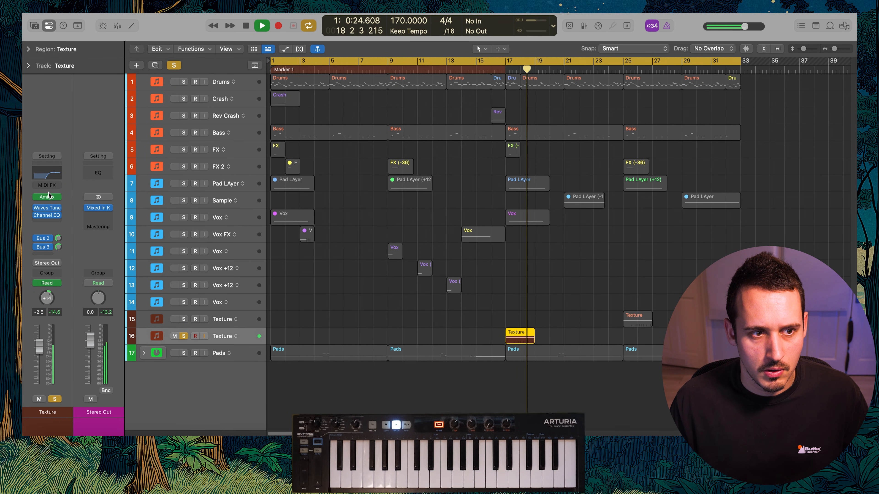
Open the second Texture track's Amigo sampler, audition its bar 17 region and unsolo the track
{"action": "left_click", "coordinate": [47, 197]}
{"action": "key", "text": "space"}
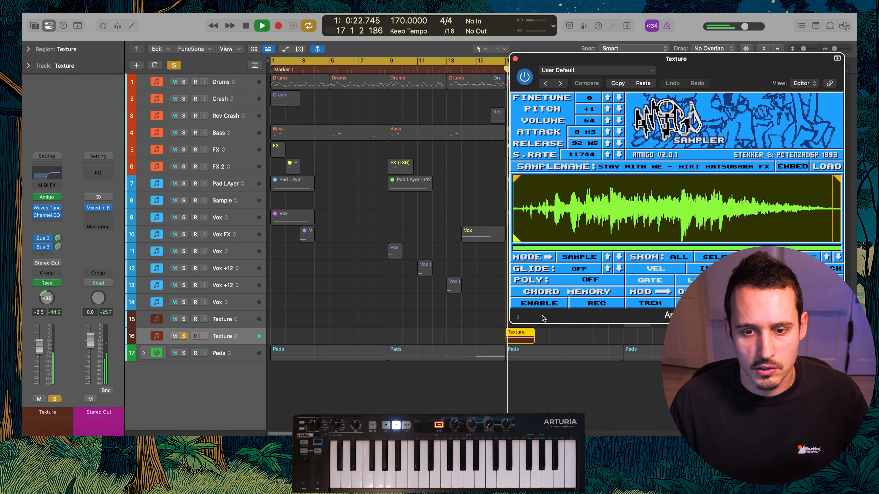
{"action": "key", "text": "super+Down"}
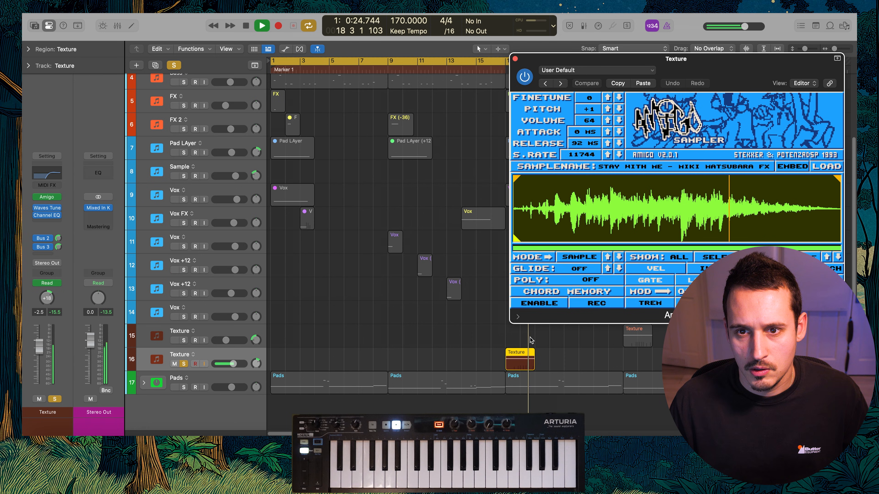
{"action": "scroll", "coordinate": [512, 339], "scroll_direction": "down", "scroll_amount": 1}
{"action": "left_click", "coordinate": [184, 363]}
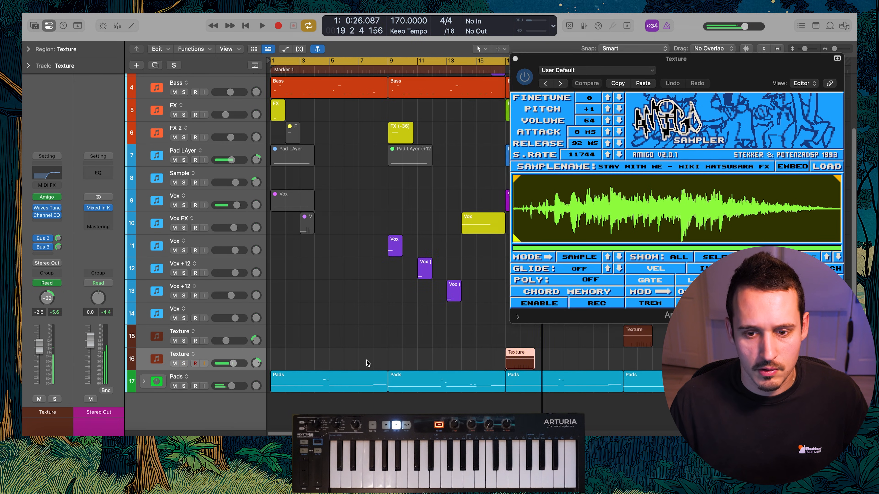
Close the sampler, lower the second Texture track's volume to -5.1 dB and move its region to bar 5
{"action": "key", "text": "space"}
{"action": "left_click", "coordinate": [515, 59]}
{"action": "left_click_drag", "start_coordinate": [234, 359], "coordinate": [230, 362]}
{"action": "left_click_drag", "start_coordinate": [517, 360], "coordinate": [341, 359]}
{"action": "key", "text": "super+Up"}
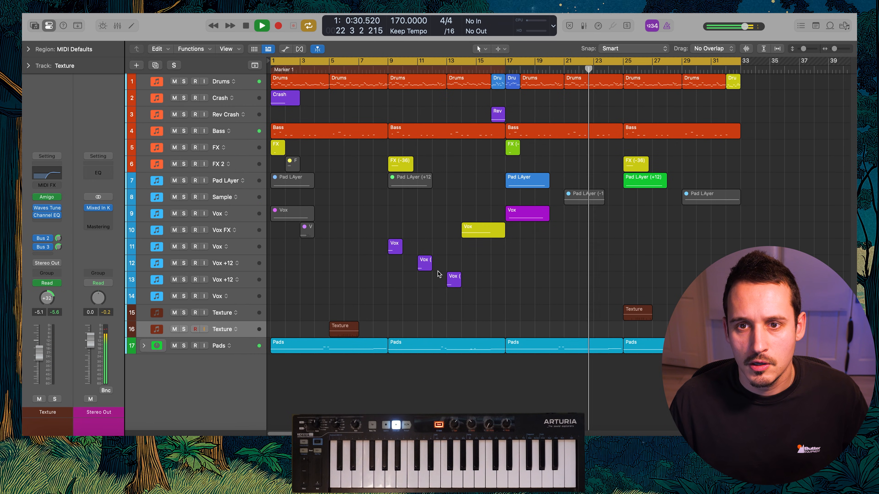
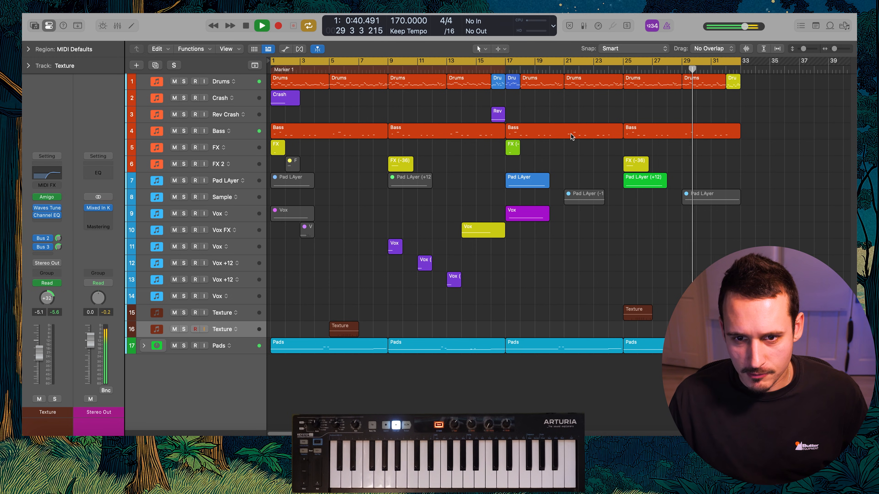
Try muting the first two Pads regions and unmuting the Pad LAyer regions at bars 1 and 9, auditioning the change
{"action": "scroll", "coordinate": [454, 105], "scroll_direction": "down", "scroll_amount": 1}
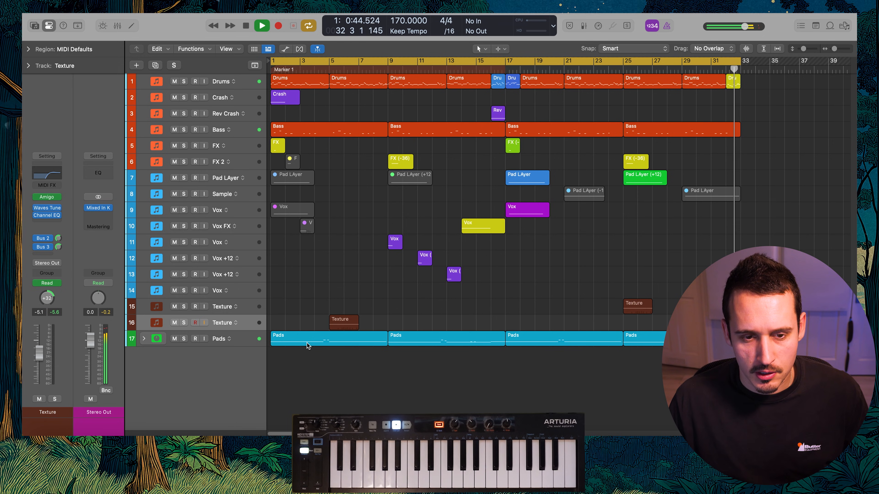
{"action": "key", "text": "space"}
{"action": "left_click_drag", "start_coordinate": [433, 359], "coordinate": [347, 344]}
{"action": "key", "text": "space"}
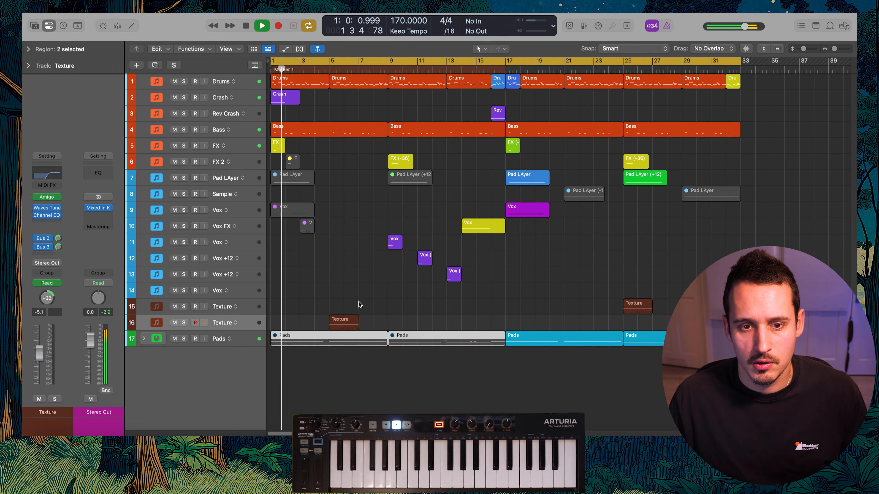
{"action": "left_click", "coordinate": [322, 180]}
{"action": "key", "text": "space"}
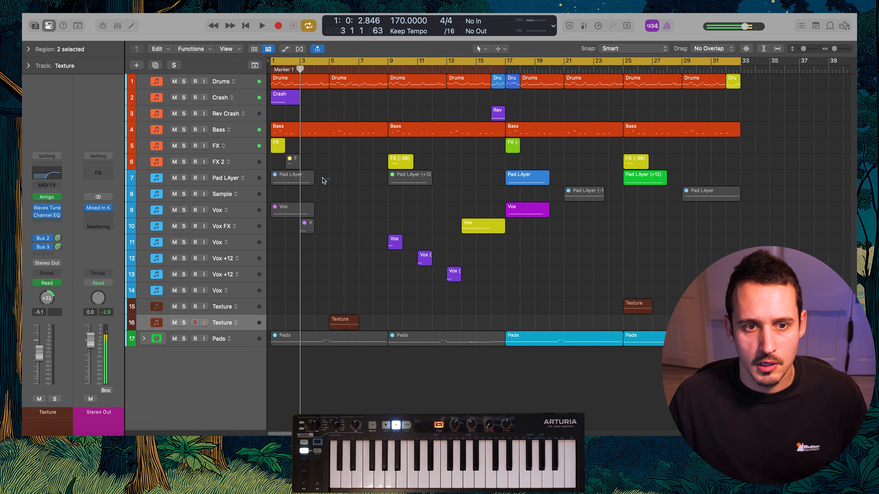
{"action": "left_click", "coordinate": [403, 175]}
{"action": "key", "text": "ctrl+m"}
{"action": "key", "text": "space"}
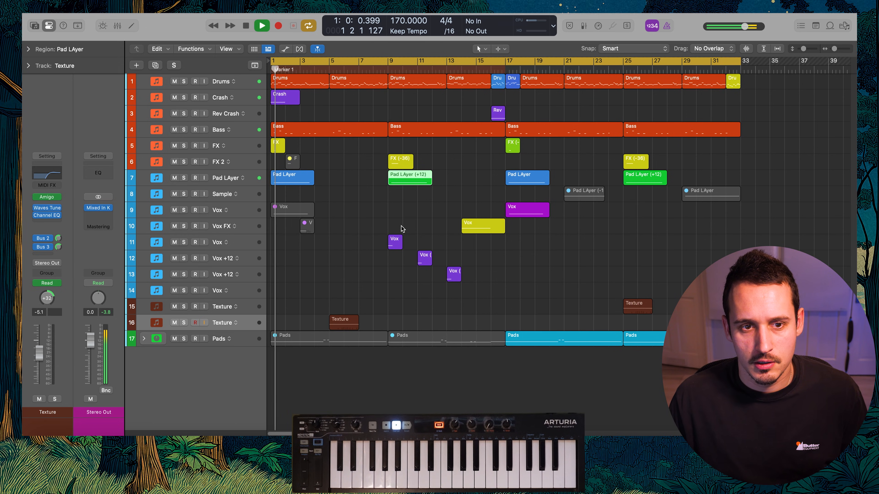
Restore the first two Pads regions and mute the Pad LAyer regions at bars 1 and 9 again
{"action": "key", "text": "space"}
{"action": "key", "text": "ctrl+m"}
{"action": "left_click_drag", "start_coordinate": [413, 320], "coordinate": [377, 333]}
{"action": "key", "text": "ctrl+m"}
{"action": "left_click", "coordinate": [295, 175]}
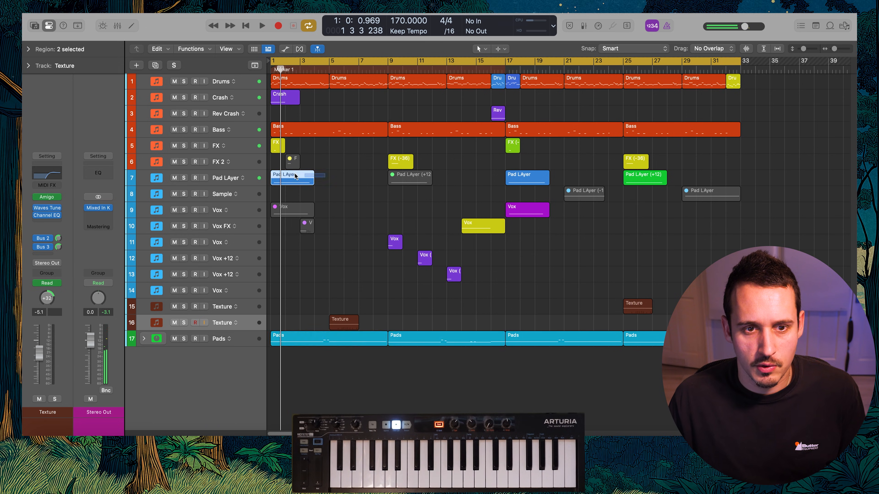
Duplicate all regions of the 32-bar arrangement so the copy starts at bar 33
{"action": "scroll", "coordinate": [615, 118], "scroll_direction": "down", "scroll_amount": 2}
{"action": "left_click_drag", "start_coordinate": [509, 243], "coordinate": [208, 387]}
{"action": "left_click_drag", "start_coordinate": [300, 83], "coordinate": [714, 86]}
{"action": "scroll", "coordinate": [640, 83], "scroll_direction": "right", "scroll_amount": 2}
{"action": "scroll", "coordinate": [639, 84], "scroll_direction": "right", "scroll_amount": 1}
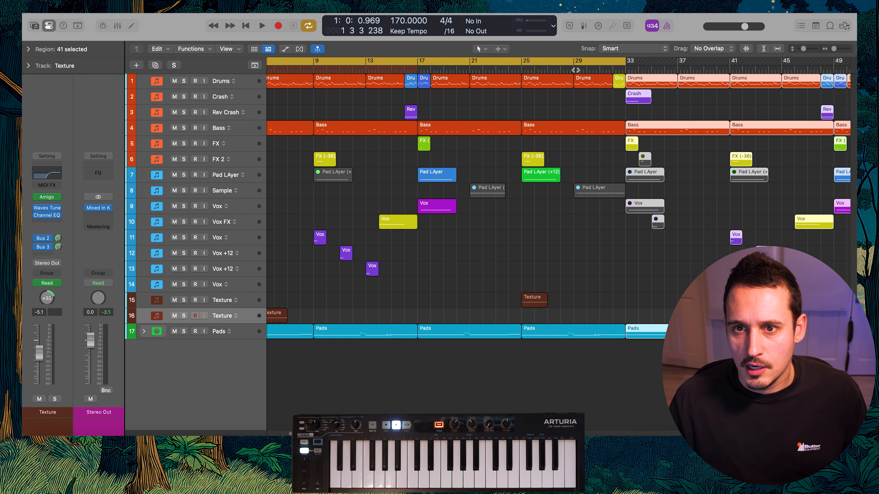
Turn off cycle playback, play from about bar 29 and mute the yellow Drums fill region at bar 32
{"action": "double_click", "coordinate": [575, 70]}
{"action": "left_click", "coordinate": [649, 61]}
{"action": "scroll", "coordinate": [605, 170], "scroll_direction": "right", "scroll_amount": 3}
{"action": "left_click", "coordinate": [564, 310]}
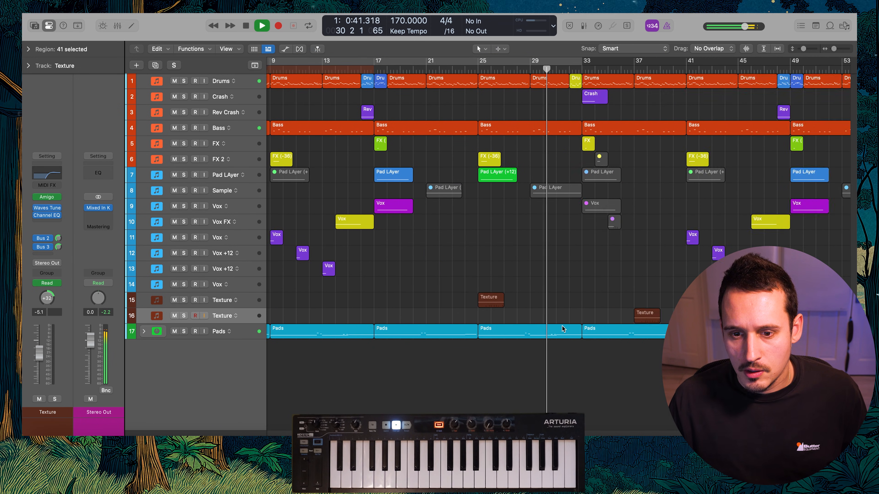
{"action": "scroll", "coordinate": [561, 340], "scroll_direction": "right", "scroll_amount": 5}
{"action": "left_click", "coordinate": [450, 81]}
{"action": "key", "text": "ctrl+m"}
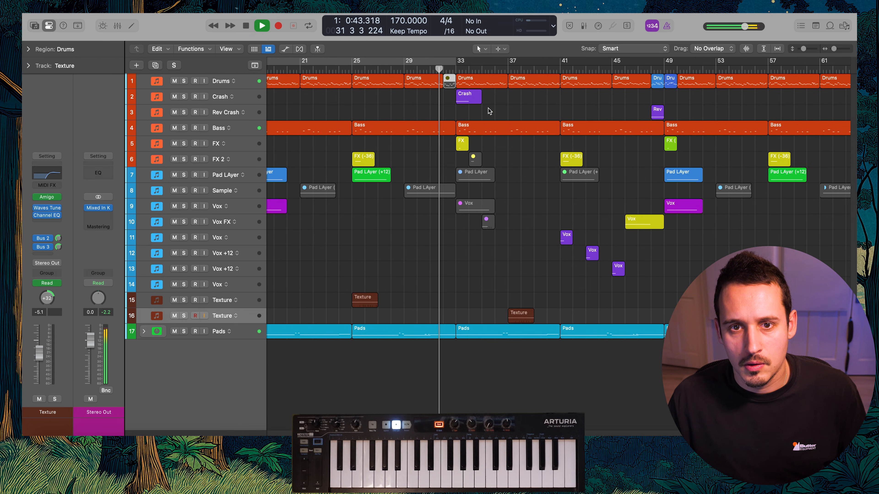
Mute the Pads region at bar 33 and audition the transition into it from about bar 31
{"action": "key", "text": "space"}
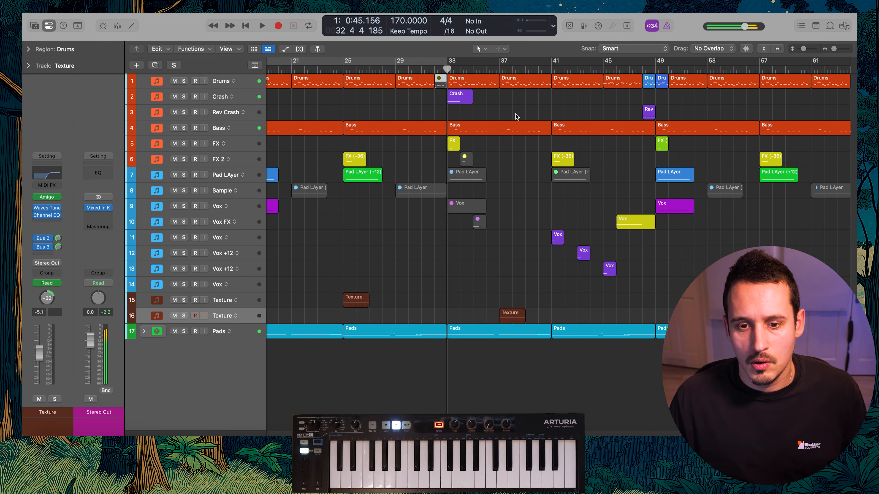
{"action": "left_click", "coordinate": [505, 332]}
{"action": "key", "text": "ctrl+m"}
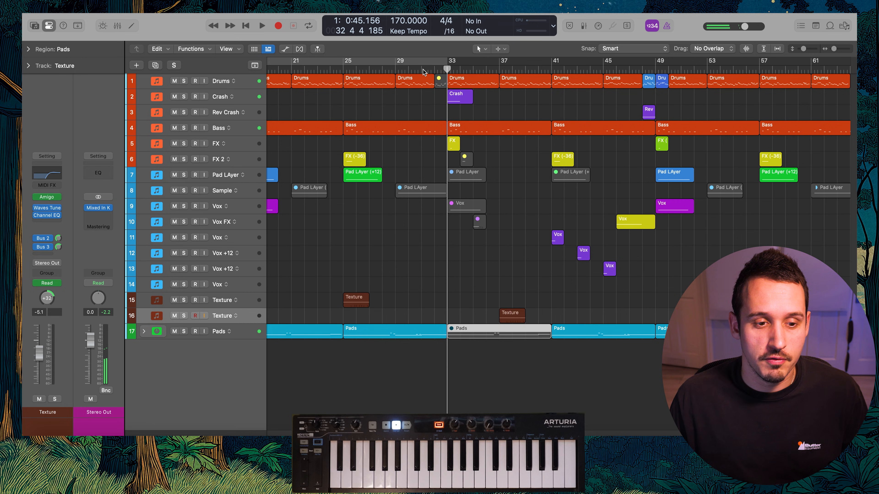
{"action": "left_click", "coordinate": [423, 69]}
{"action": "key", "text": "space"}
{"action": "left_click", "coordinate": [528, 222]}
{"action": "scroll", "coordinate": [519, 225], "scroll_direction": "right", "scroll_amount": 2}
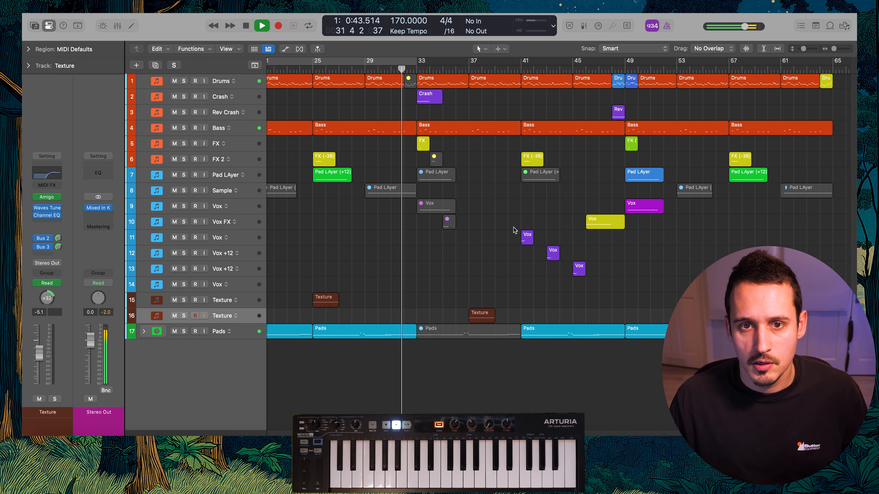
{"action": "scroll", "coordinate": [511, 226], "scroll_direction": "down", "scroll_amount": 2}
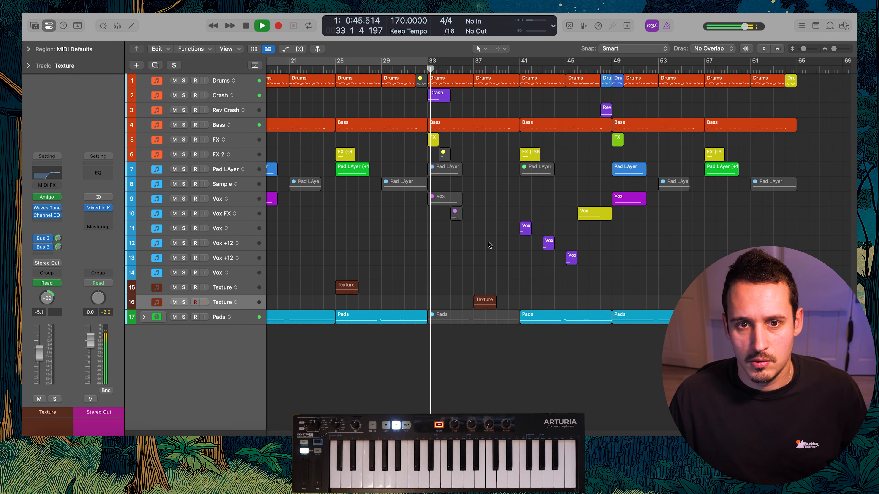
Split off the Bass region's bar 32, open it with the following region in the Piano Roll and raise its high notes an octave
{"action": "key", "text": "space"}
{"action": "left_click_drag", "start_coordinate": [416, 127], "coordinate": [427, 128], "text": "super"}
{"action": "double_click", "coordinate": [421, 127]}
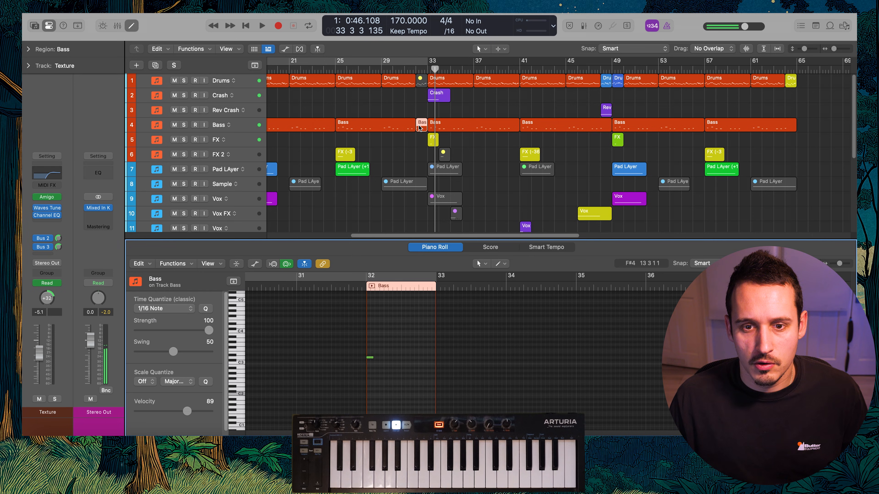
{"action": "key", "text": "shift+space"}
{"action": "left_click", "coordinate": [459, 125], "text": "shift"}
{"action": "left_click_drag", "start_coordinate": [456, 355], "coordinate": [405, 357], "text": "alt"}
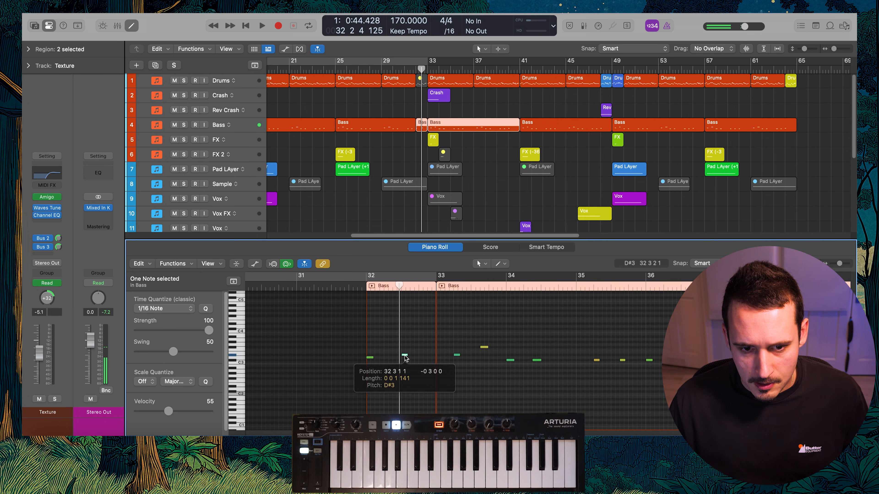
{"action": "key", "text": "alt+shift+Up"}
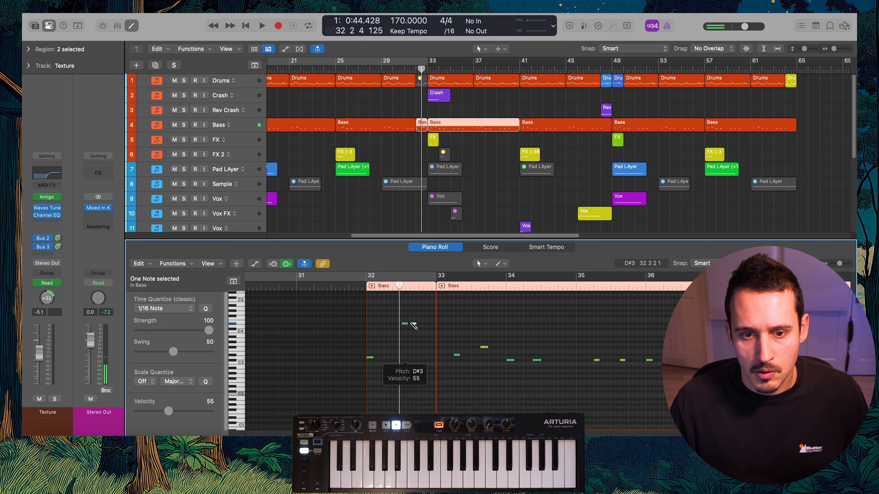
Shape the raised notes in bar 32 into a four-note descending bass fill and audition it into bar 33
{"action": "left_click", "coordinate": [371, 358]}
{"action": "key", "text": "shift+space"}
{"action": "left_click", "coordinate": [422, 346]}
{"action": "key", "text": "space"}
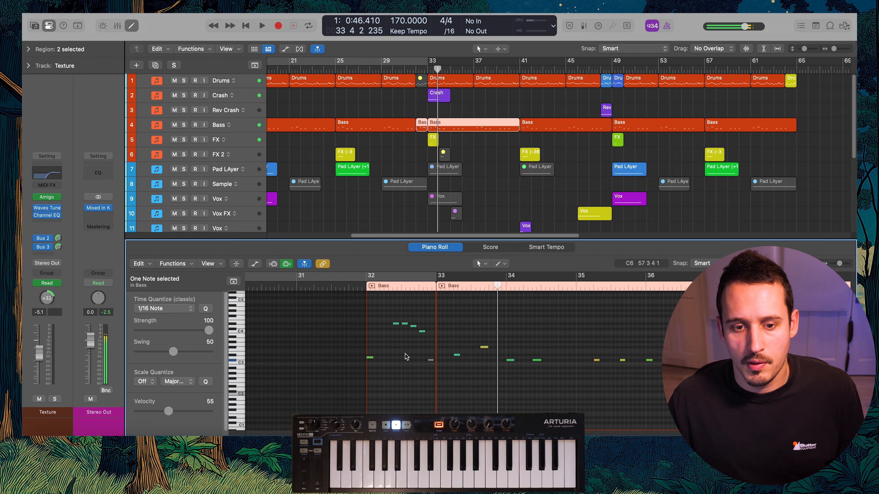
{"action": "left_click_drag", "start_coordinate": [393, 352], "coordinate": [348, 371]}
{"action": "key", "text": "shift+space"}
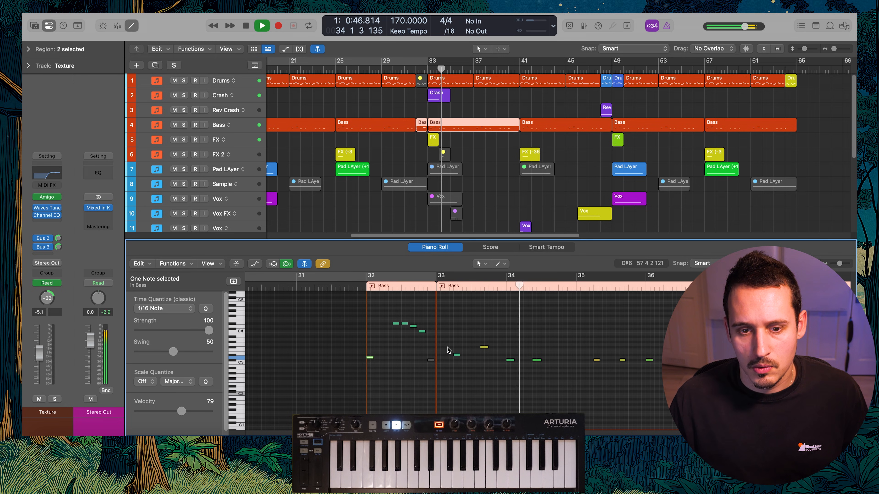
Close the Piano Roll and mute the Pads region at bar 41
{"action": "key", "text": "e"}
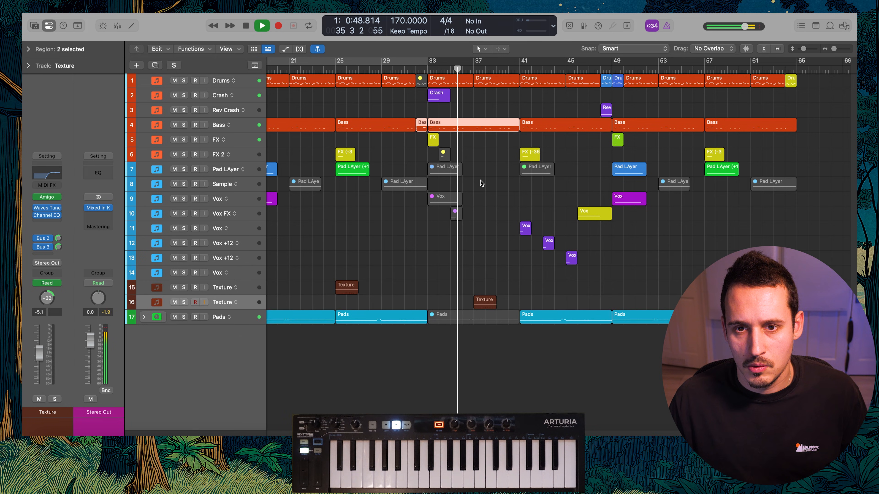
{"action": "left_click", "coordinate": [542, 318]}
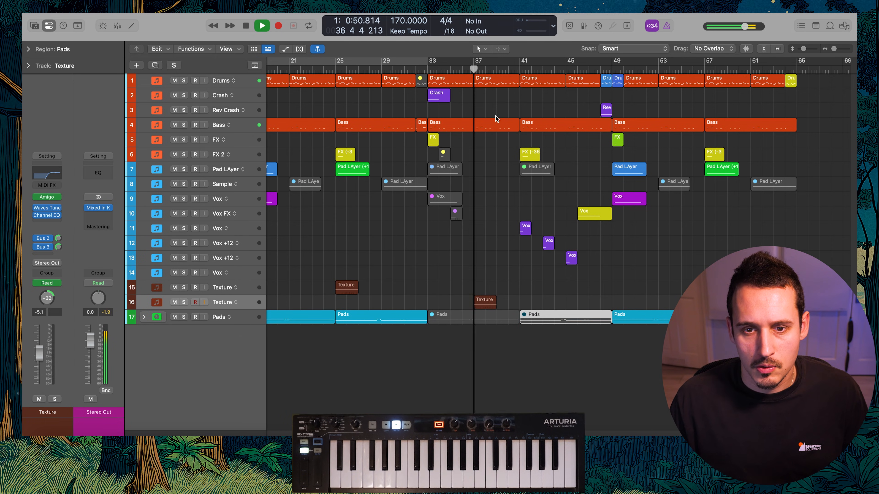
{"action": "scroll", "coordinate": [531, 238], "scroll_direction": "right", "scroll_amount": 2}
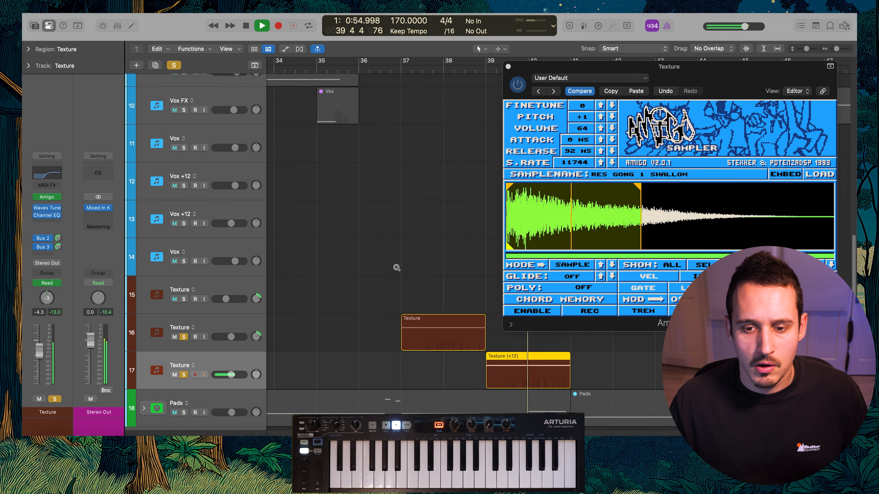
Turn off solo on all tracks, play from about bar 32 and close the third Texture track's Amigo sampler
{"action": "scroll", "coordinate": [397, 268], "scroll_direction": "down", "scroll_amount": 10}
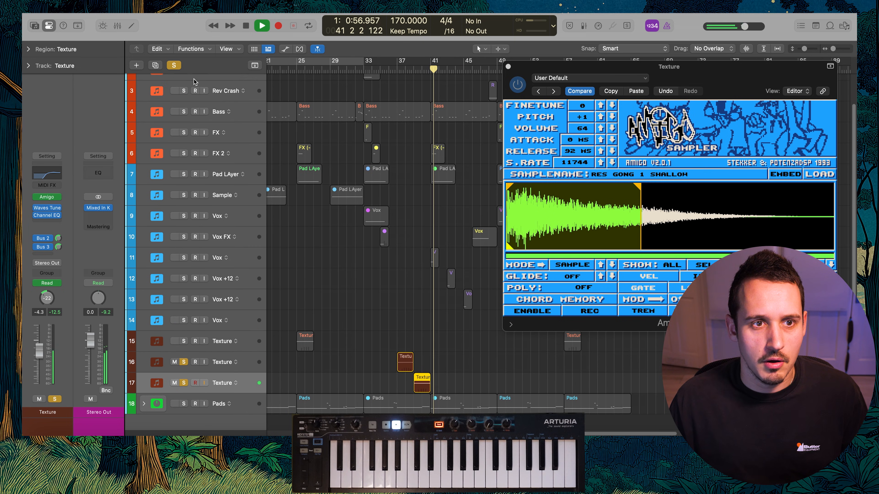
{"action": "left_click", "coordinate": [174, 66]}
{"action": "left_click", "coordinate": [353, 70]}
{"action": "key", "text": "space"}
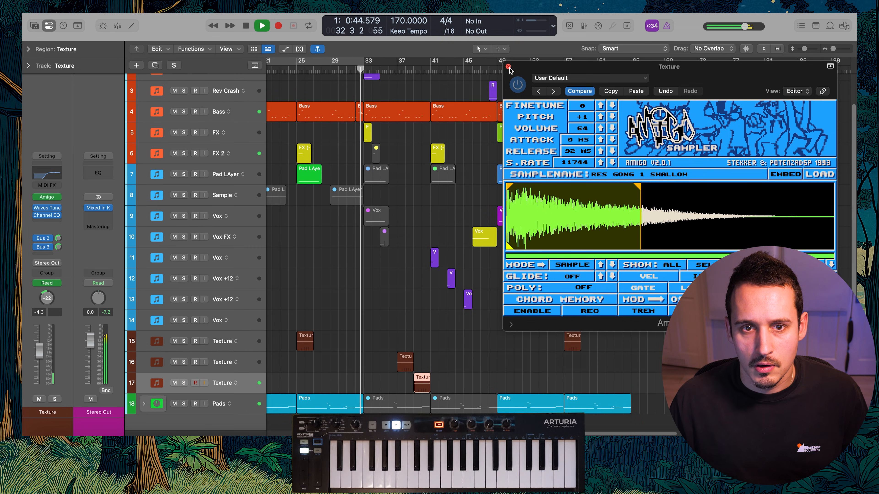
{"action": "left_click", "coordinate": [508, 67]}
{"action": "scroll", "coordinate": [496, 168], "scroll_direction": "left", "scroll_amount": 5}
{"action": "scroll", "coordinate": [496, 169], "scroll_direction": "up", "scroll_amount": 2}
{"action": "scroll", "coordinate": [496, 168], "scroll_direction": "down", "scroll_amount": 3}
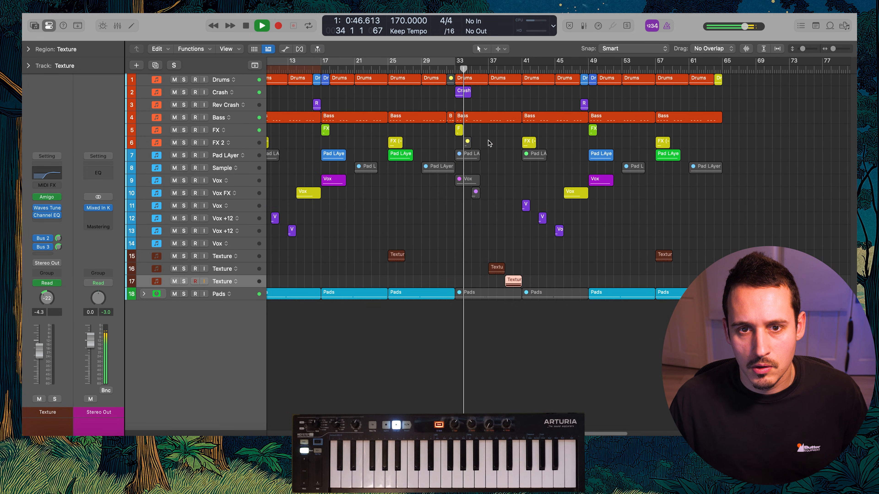
Color the bar 32 Bass fill region green and copy it to bar 40
{"action": "mouse_move", "coordinate": [450, 116]}
{"action": "left_mouse_down"}
{"action": "mouse_move", "coordinate": [526, 112]}
{"action": "mouse_move", "coordinate": [450, 116]}
{"action": "left_mouse_up"}
{"action": "key", "text": "alt+c"}
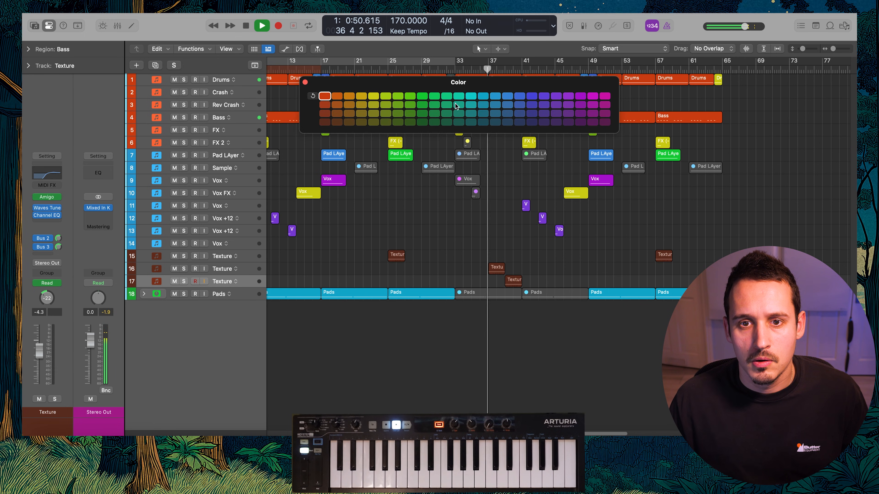
{"action": "left_click", "coordinate": [305, 82]}
{"action": "left_click", "coordinate": [424, 91]}
{"action": "left_click_drag", "start_coordinate": [450, 117], "coordinate": [508, 118]}
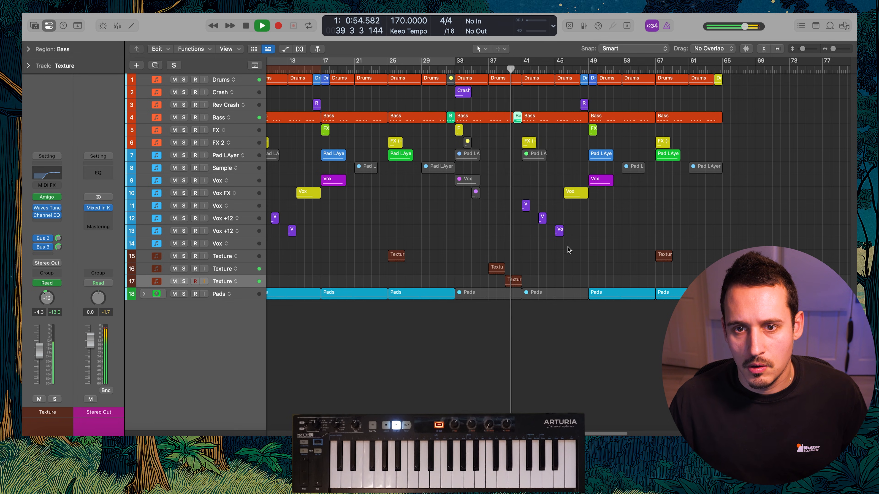
Stop playback, open the Piano Roll and mute the Vox region at bar 41
{"action": "key", "text": "space"}
{"action": "key", "text": "e"}
{"action": "left_click", "coordinate": [496, 205]}
{"action": "key", "text": "ctrl+m"}
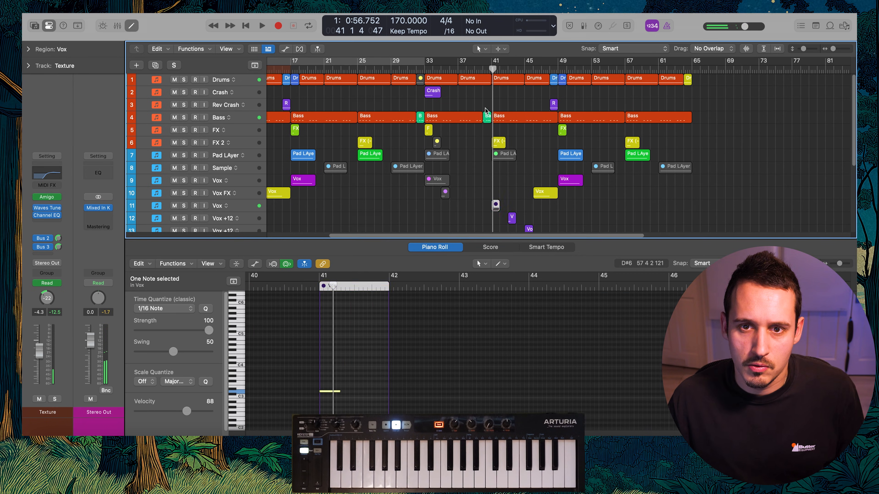
Lower the four high notes of the bar 40 Bass fill by an octave and audition the result
{"action": "left_click", "coordinate": [488, 119]}
{"action": "left_click_drag", "start_coordinate": [272, 347], "coordinate": [316, 382]}
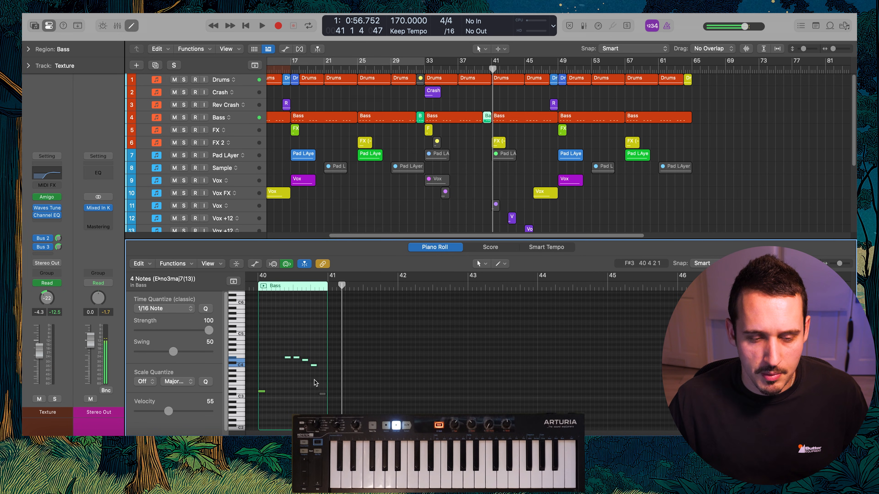
{"action": "left_click", "coordinate": [261, 391]}
{"action": "key", "text": "shift+space"}
{"action": "key", "text": "space"}
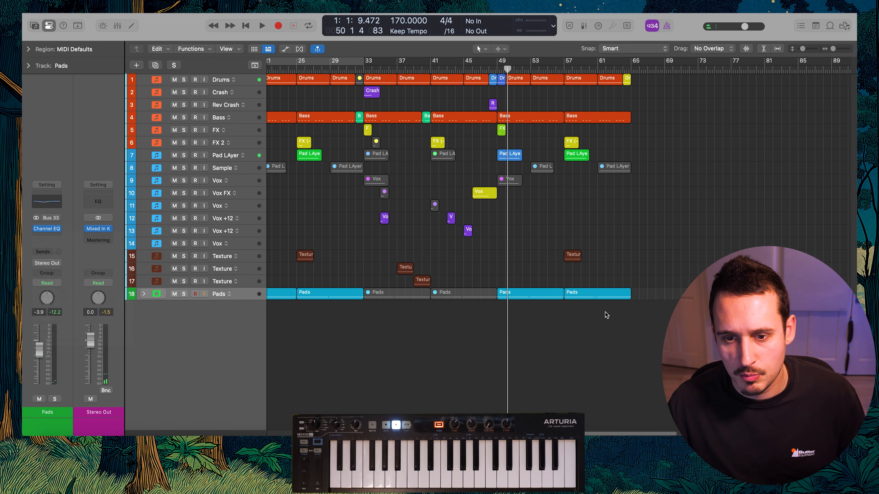
Bounce the Pads regions at bars 49 and 57 in place to a new audio track and play from bar 49
{"action": "left_click_drag", "start_coordinate": [605, 315], "coordinate": [526, 310]}
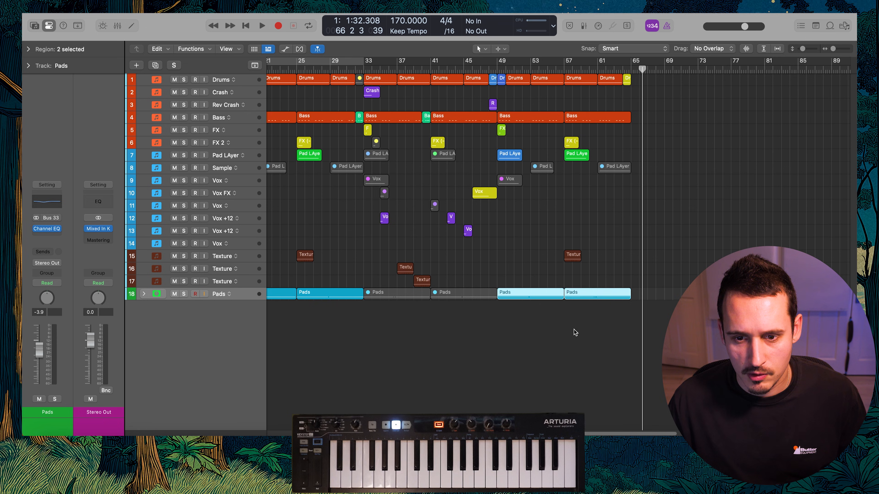
{"action": "key", "text": "space"}
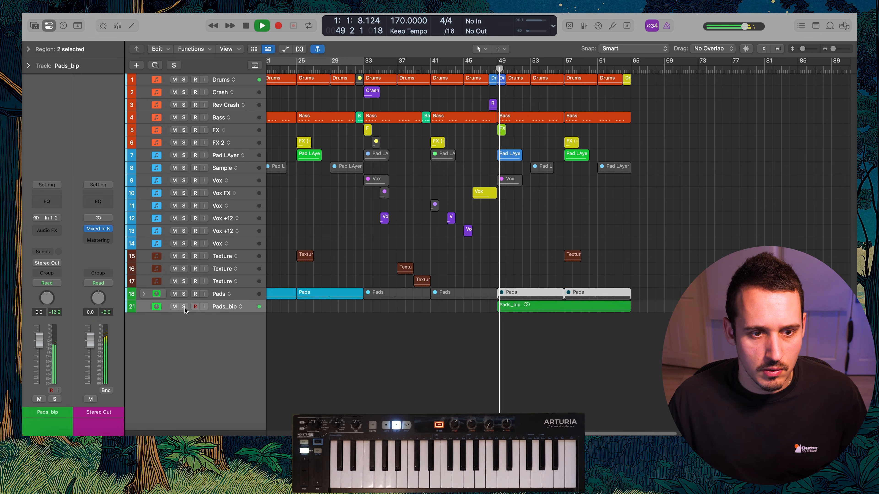
{"action": "left_click", "coordinate": [235, 307]}
Open Channel EQ on the bounced Pads track, apply a high cut and set the low shelf to 448 Hz at -14.9 dB
{"action": "left_click", "coordinate": [48, 202]}
{"action": "left_click_drag", "start_coordinate": [655, 215], "coordinate": [570, 242]}
{"action": "key", "text": "space"}
{"action": "key", "text": "space"}
{"action": "left_click_drag", "start_coordinate": [366, 234], "coordinate": [458, 273]}
{"action": "key", "text": "space"}
{"action": "key", "text": "space"}
Refine the bounced Pads EQ with a 7750 Hz high cut, +6.3 dB at 1650 Hz (Q 0.39) and a 306 Hz low shelf at -16.9 dB
{"action": "left_click_drag", "start_coordinate": [583, 249], "coordinate": [616, 247]}
{"action": "left_click_drag", "start_coordinate": [546, 229], "coordinate": [524, 203]}
{"action": "scroll", "coordinate": [525, 200], "scroll_direction": "up", "scroll_amount": 3}
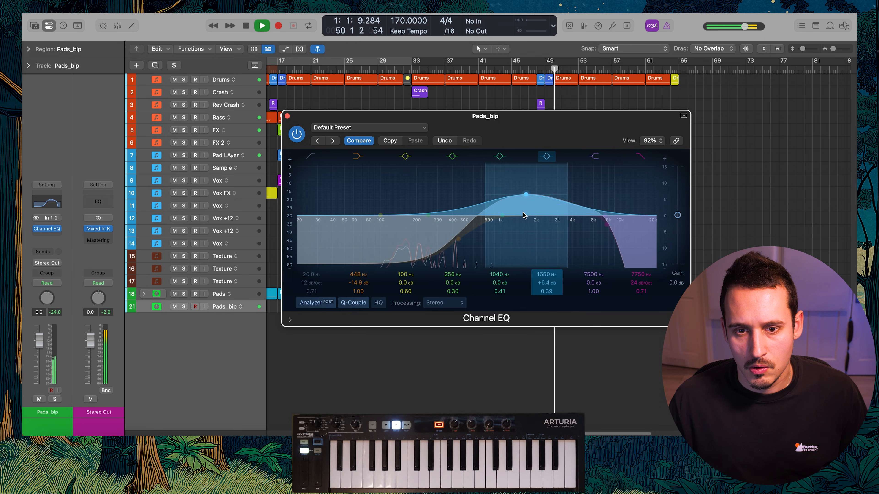
{"action": "left_click_drag", "start_coordinate": [462, 246], "coordinate": [443, 253]}
{"action": "left_click_drag", "start_coordinate": [526, 197], "coordinate": [526, 196]}
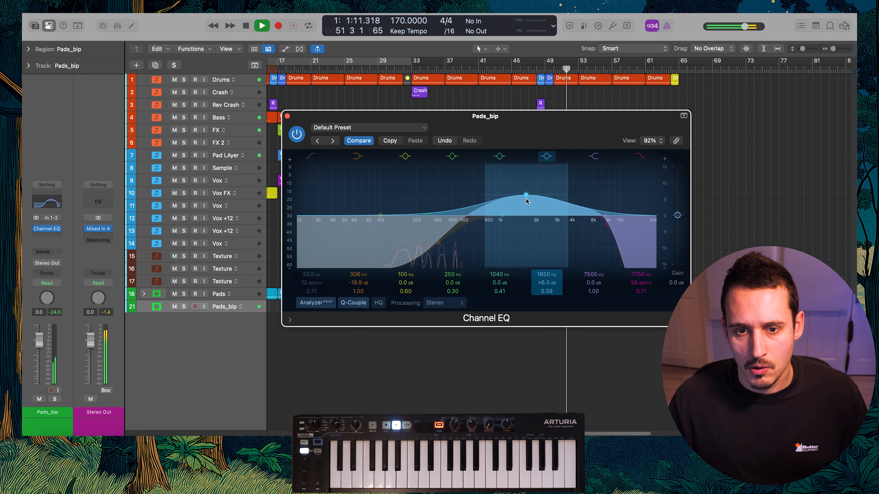
{"action": "left_click", "coordinate": [287, 116]}
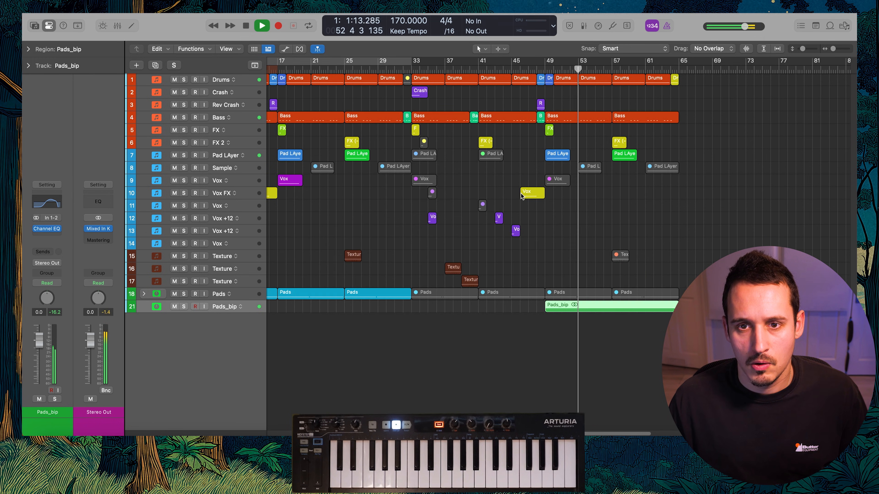
Insert a Gain plugin after the Channel EQ on the bounced Pads track and set it to +2.6 dB
{"action": "left_click", "coordinate": [511, 176]}
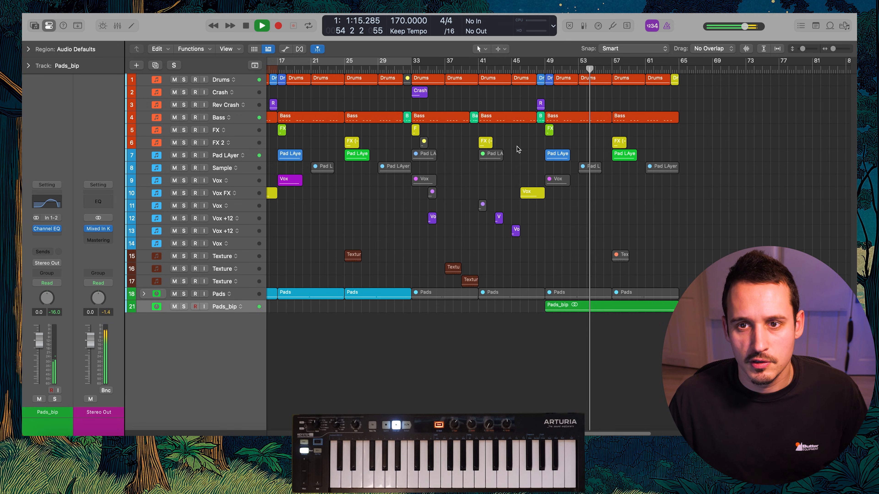
{"action": "scroll", "coordinate": [525, 144], "scroll_direction": "down", "scroll_amount": 3}
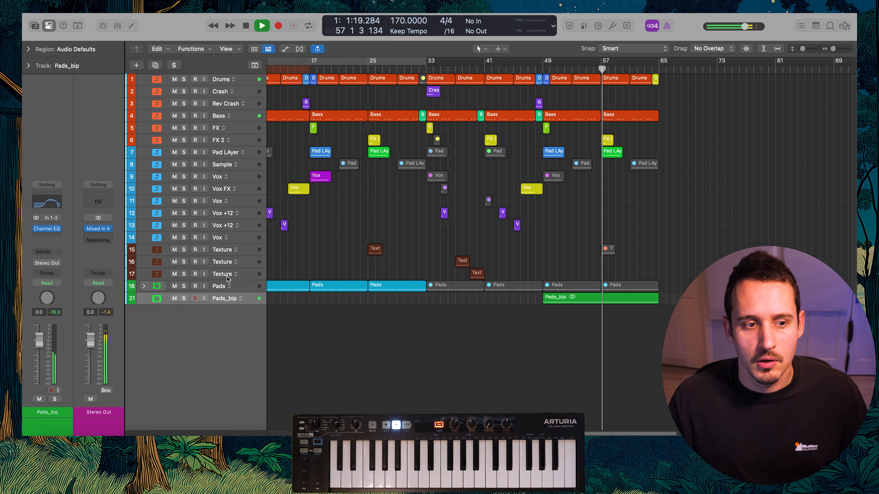
{"action": "left_click", "coordinate": [51, 241]}
{"action": "type", "text": "ga"}
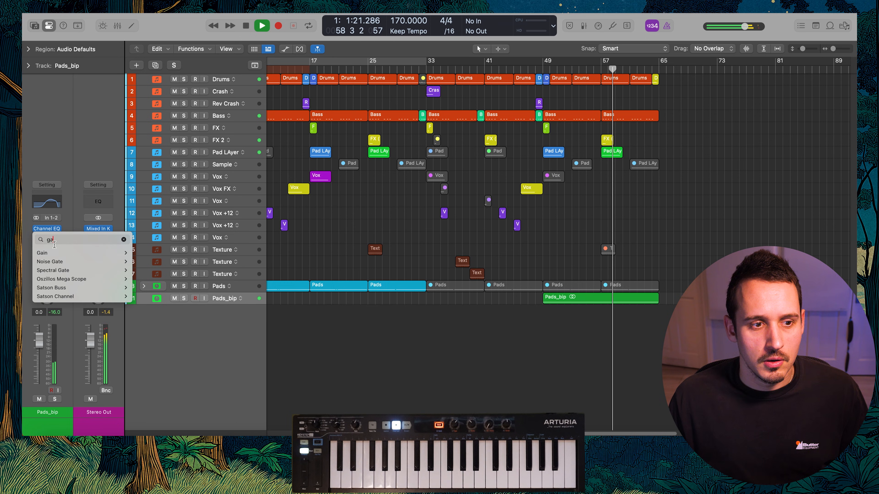
{"action": "key", "text": "Down"}
{"action": "key", "text": "Right"}
{"action": "key", "text": "Return"}
{"action": "left_click_drag", "start_coordinate": [310, 189], "coordinate": [309, 183]}
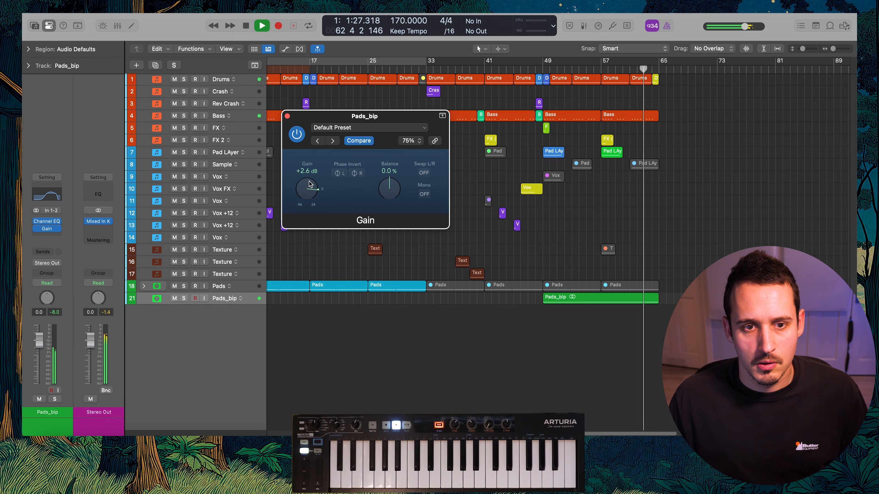
{"action": "left_click", "coordinate": [288, 116]}
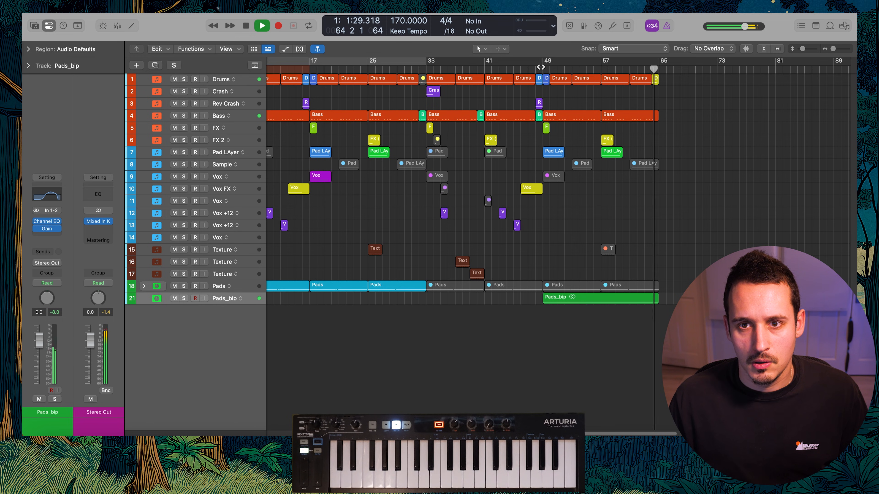
Set the playback cycle to bars 49 through 65 and play the section
{"action": "left_click_drag", "start_coordinate": [542, 62], "coordinate": [657, 67]}
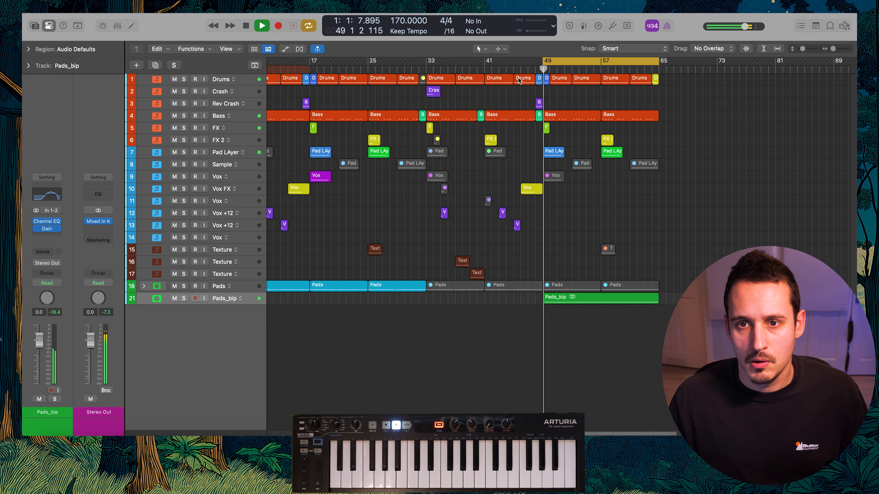
{"action": "scroll", "coordinate": [476, 96], "scroll_direction": "down", "scroll_amount": 2}
{"action": "mouse_move", "coordinate": [657, 78]}
{"action": "left_mouse_down"}
{"action": "mouse_move", "coordinate": [462, 78]}
{"action": "mouse_move", "coordinate": [669, 82]}
{"action": "mouse_move", "coordinate": [646, 81]}
{"action": "left_mouse_up"}
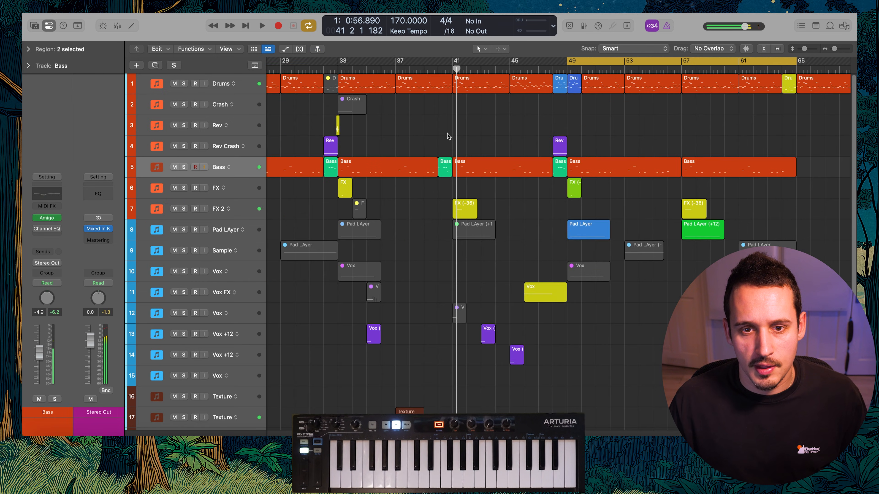
Bounce the bar 40 Bass fill in place to a new audio track and insert Distortion on it
{"action": "key", "text": "ctrl+b"}
{"action": "key", "text": "Return"}
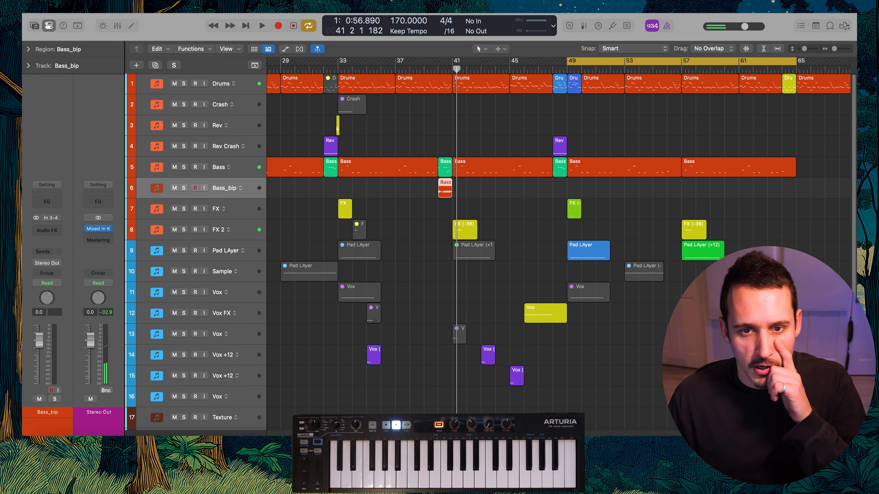
{"action": "left_click", "coordinate": [53, 229]}
{"action": "type", "text": "dist"}
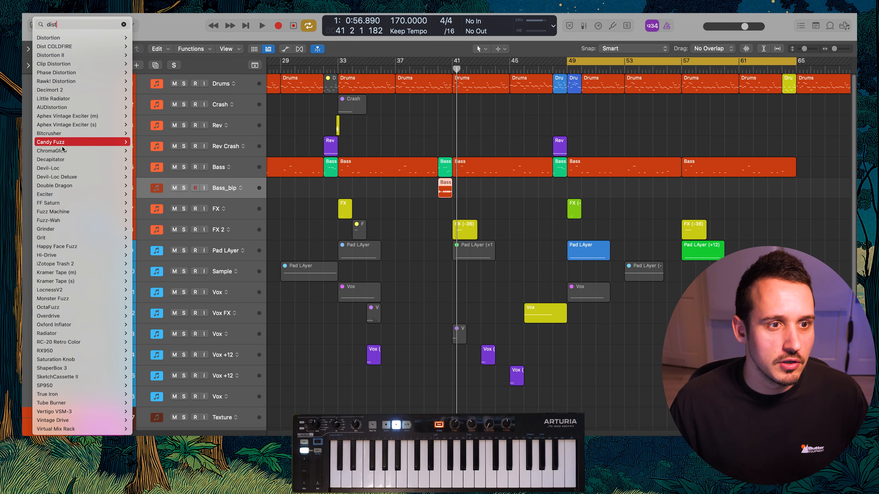
{"action": "left_click", "coordinate": [142, 38]}
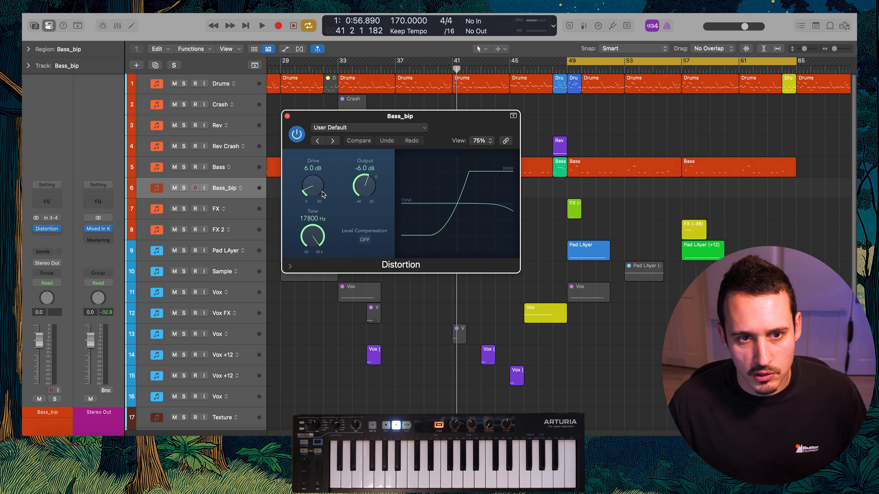
Set the Distortion drive to 16 dB and audition the bounced bass fill soloed
{"action": "left_click_drag", "start_coordinate": [414, 144], "coordinate": [688, 139]}
{"action": "left_click", "coordinate": [185, 187]}
{"action": "key", "text": "space"}
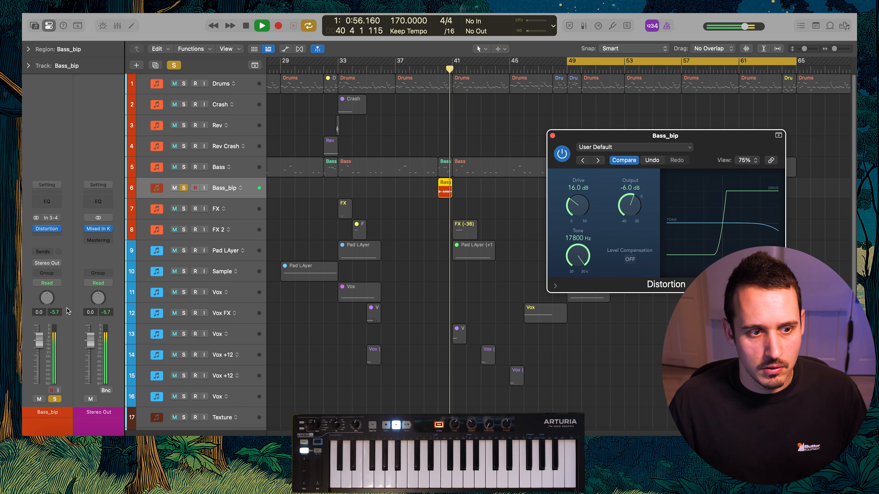
{"action": "key", "text": "space"}
Add Channel EQ to the bounced bass fill with a low shelf at 210 Hz and -11.4 dB
{"action": "left_click", "coordinate": [47, 199]}
{"action": "left_click_drag", "start_coordinate": [365, 223], "coordinate": [413, 260]}
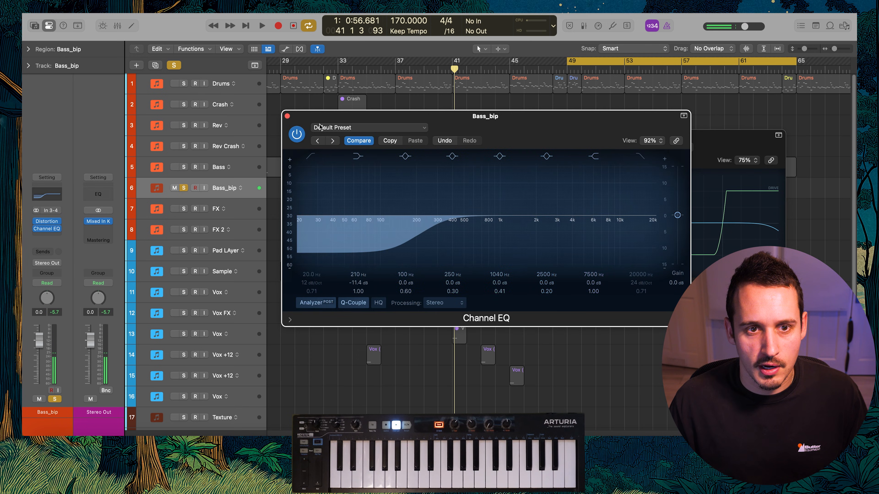
{"action": "left_click", "coordinate": [288, 116]}
Solo the Bass track with the bounced fill, readjust the fill's low-shelf EQ cut and play both around bar 40
{"action": "scroll", "coordinate": [430, 175], "scroll_direction": "up", "scroll_amount": 8}
{"action": "scroll", "coordinate": [527, 191], "scroll_direction": "right", "scroll_amount": 1}
{"action": "left_click_drag", "start_coordinate": [519, 180], "coordinate": [517, 182]}
{"action": "left_click", "coordinate": [184, 169]}
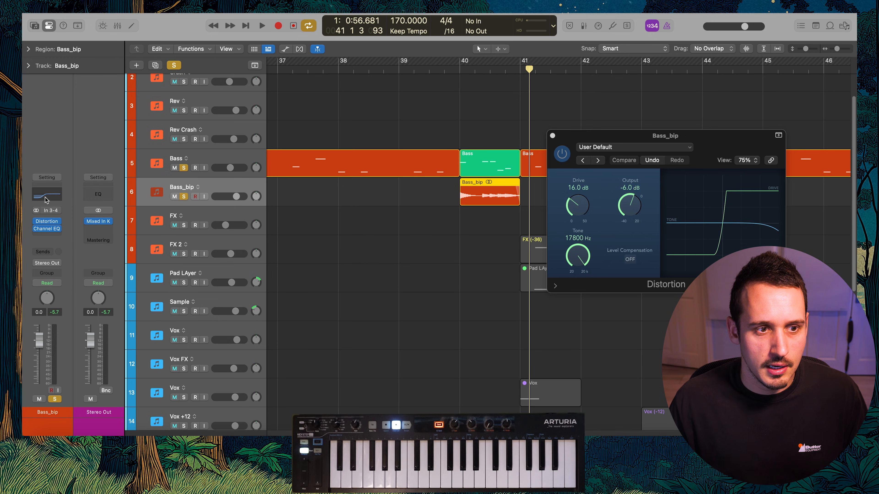
{"action": "left_click", "coordinate": [47, 200]}
{"action": "left_click_drag", "start_coordinate": [373, 238], "coordinate": [476, 260]}
{"action": "key", "text": "space"}
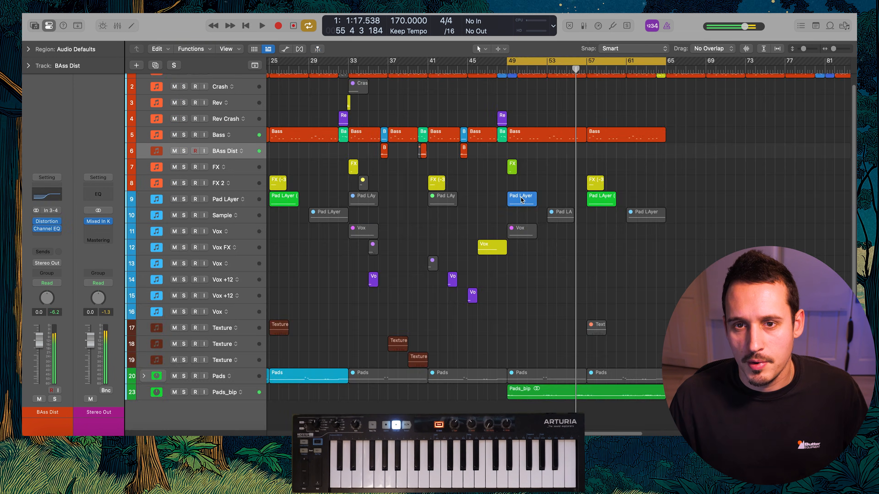
Copy the Pad LAyer region at bar 49 to bar 53 and play from just before bar 49
{"action": "left_click", "coordinate": [522, 199]}
{"action": "left_click", "coordinate": [498, 71]}
{"action": "key", "text": "space"}
{"action": "left_click", "coordinate": [561, 202]}
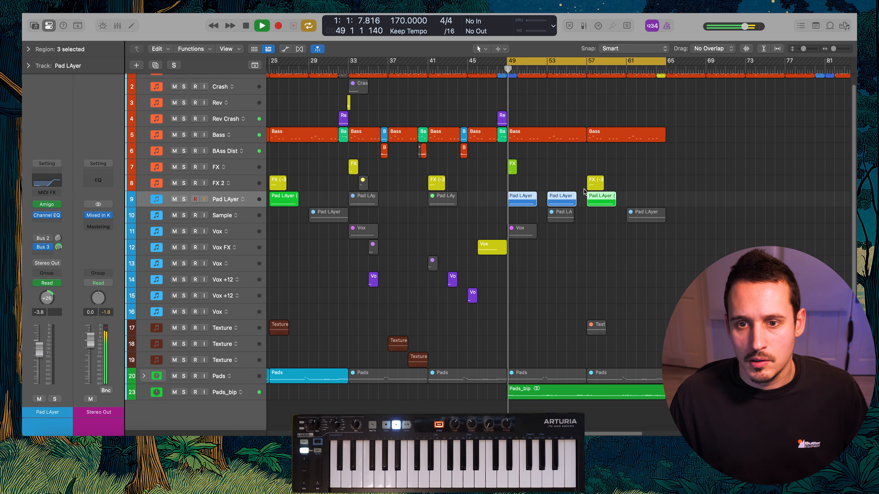
Try to put the bar 53 Pad LAyer region on a duplicated track with its own Channel EQ automation
{"action": "key", "text": "super+d"}
{"action": "left_click_drag", "start_coordinate": [561, 204], "coordinate": [562, 215]}
{"action": "left_click", "coordinate": [47, 181]}
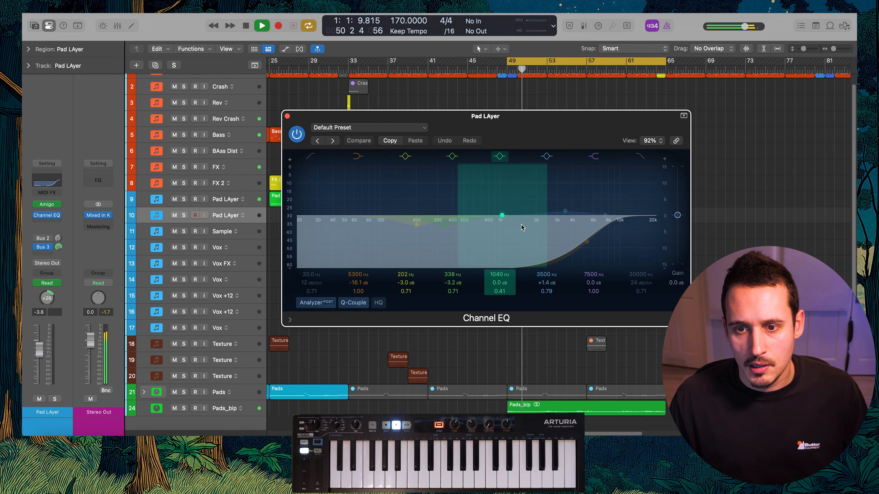
{"action": "key", "text": "space"}
{"action": "key", "text": "a"}
{"action": "left_click_drag", "start_coordinate": [546, 122], "coordinate": [565, 297]}
{"action": "key", "text": "a"}
{"action": "key", "text": "super+z"}
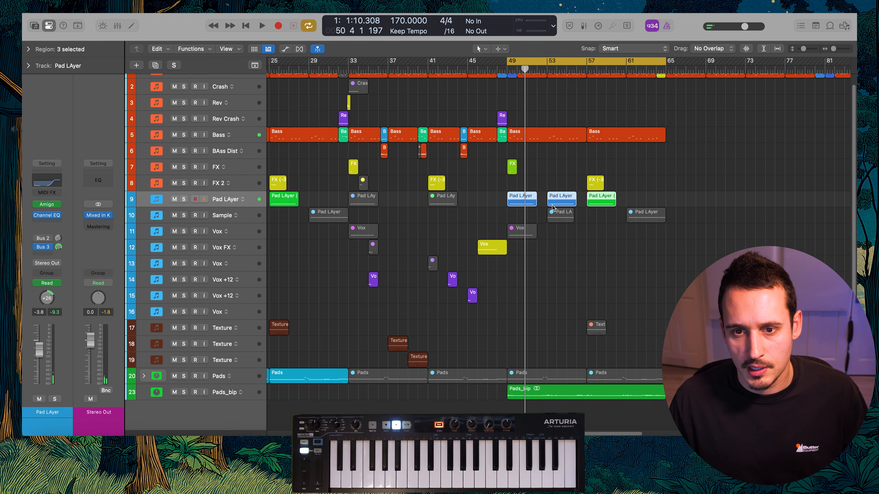
Replace the low-shelf frequency automation on the bar 53 Pad LAyer region with a ramp from 5400 Hz down to 246 Hz
{"action": "key", "text": "a"}
{"action": "key", "text": "super+z"}
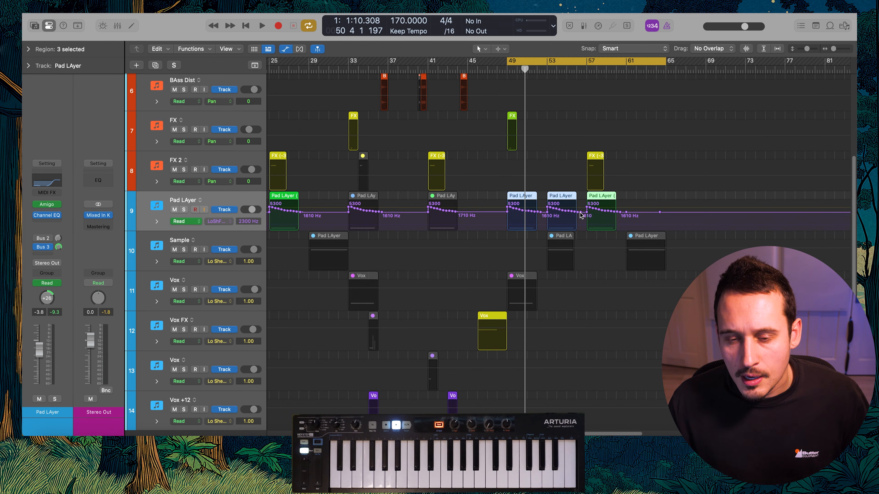
{"action": "key", "text": "z"}
{"action": "left_click_drag", "start_coordinate": [596, 229], "coordinate": [461, 215]}
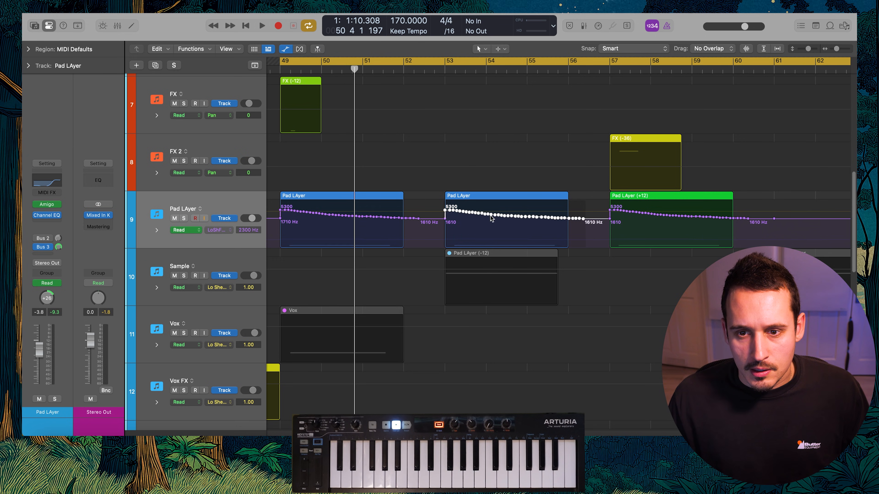
{"action": "left_click_drag", "start_coordinate": [579, 219], "coordinate": [445, 210]}
{"action": "left_click_drag", "start_coordinate": [583, 219], "coordinate": [554, 225]}
{"action": "key", "text": "shift+space"}
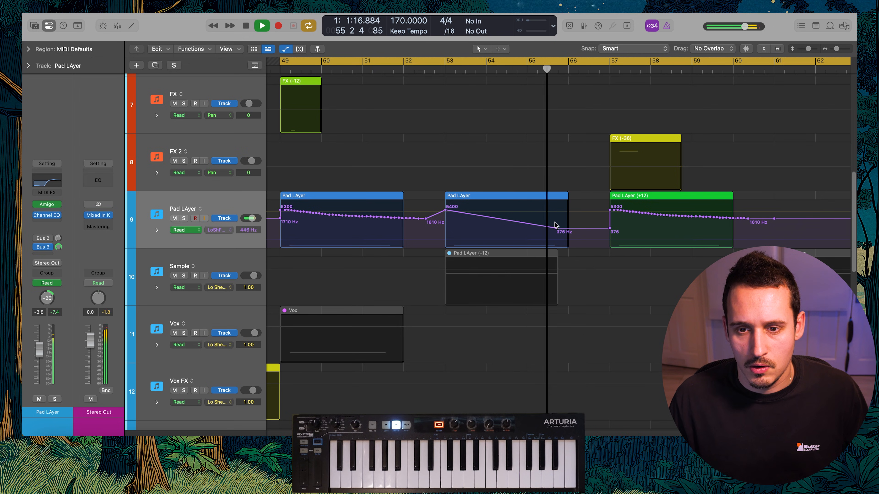
{"action": "left_click_drag", "start_coordinate": [555, 226], "coordinate": [556, 232]}
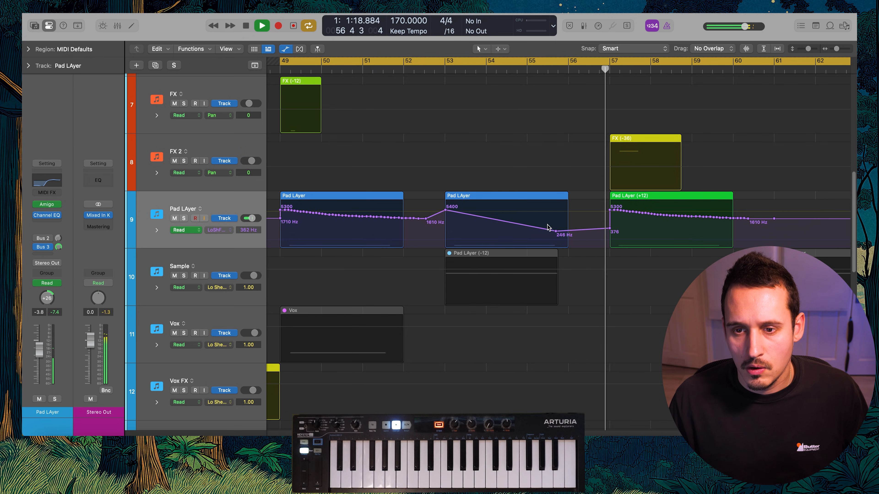
Copy the bar 53 Pad LAyer region with its filter automation to bar 61 and colour the copy light green
{"action": "key", "text": "a"}
{"action": "key", "text": "z"}
{"action": "left_click_drag", "start_coordinate": [601, 212], "coordinate": [643, 214]}
{"action": "key", "text": "a"}
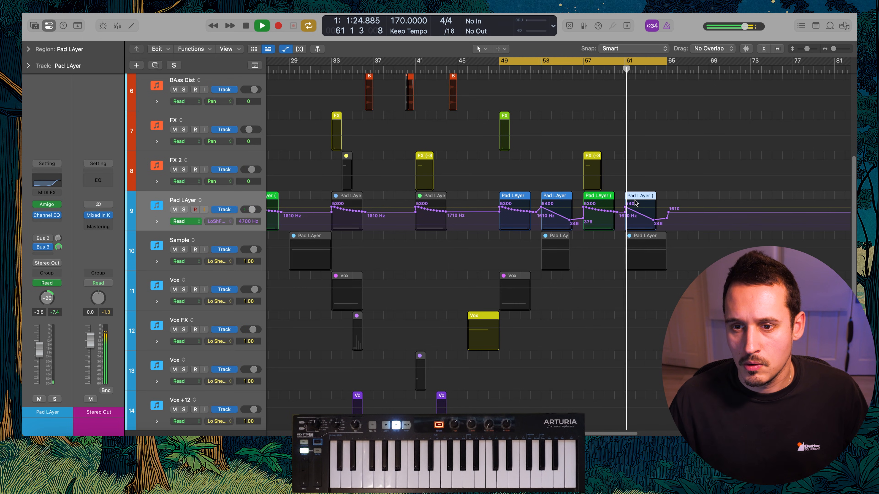
{"action": "key", "text": "alt+c"}
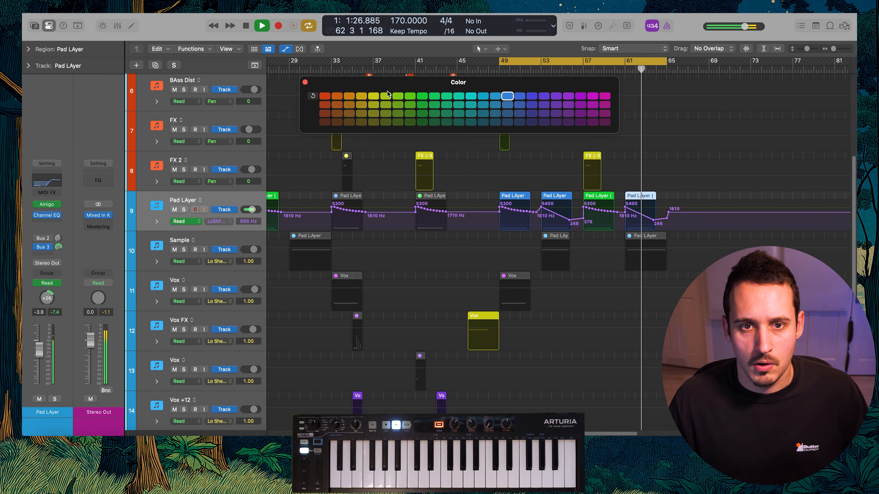
{"action": "left_click", "coordinate": [407, 95]}
{"action": "left_click", "coordinate": [306, 82]}
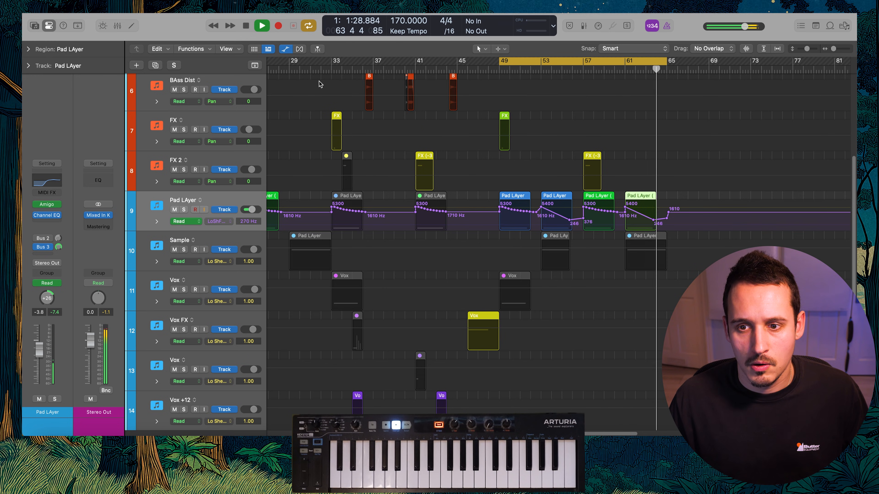
{"action": "key", "text": "a"}
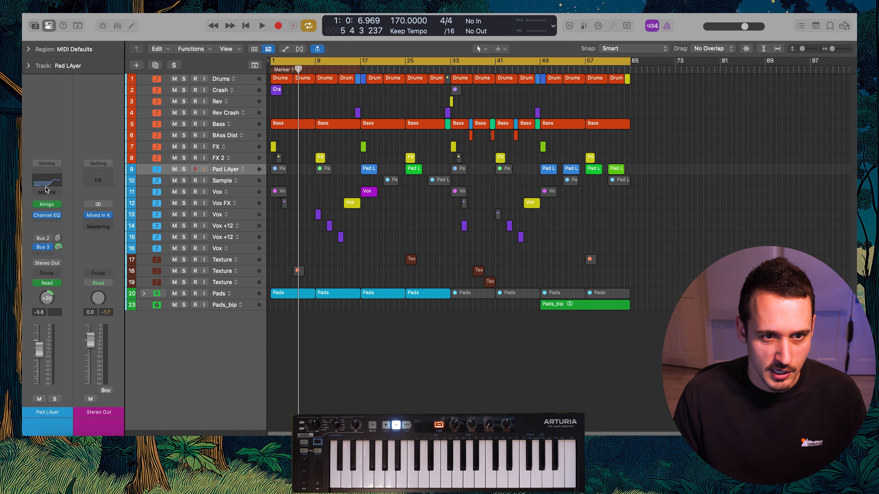
Examine the plugin chains and sends on the Sample, Vox, Vox FX and Vox +12 tracks
{"action": "key", "text": "Down"}
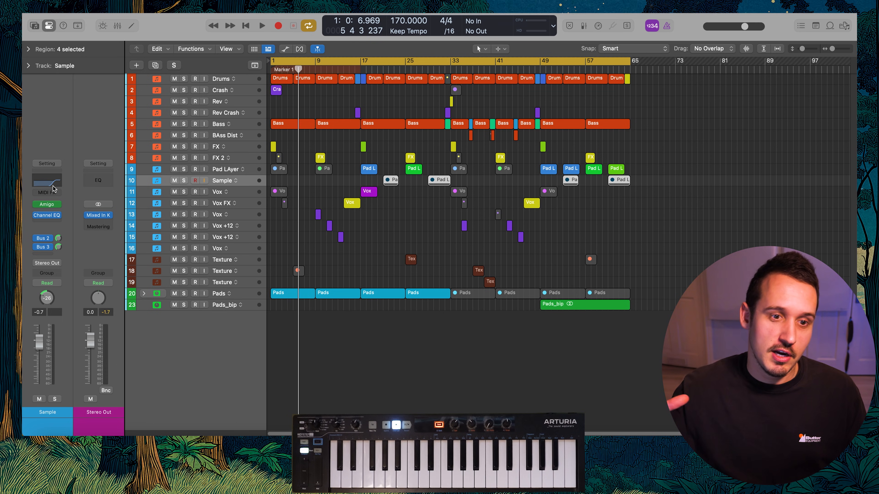
{"action": "key", "text": "Down"}
{"action": "key", "text": "Down"}
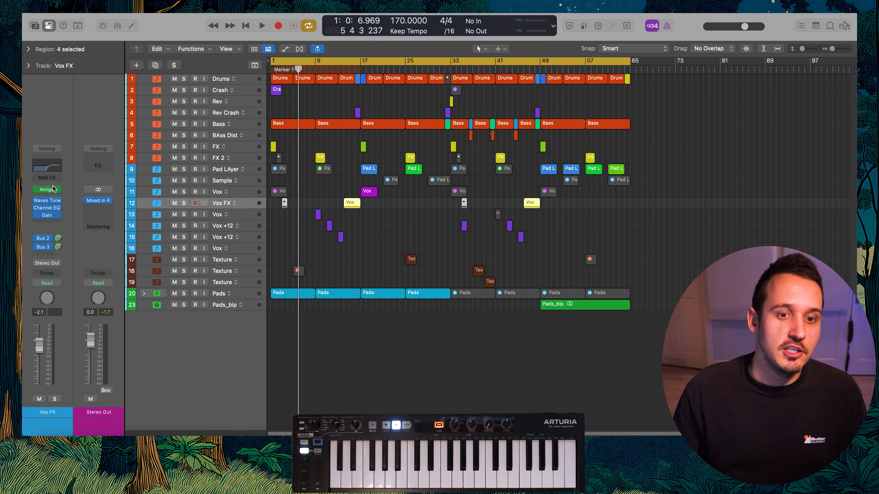
{"action": "key", "text": "Down"}
{"action": "key", "text": "Down"}
{"action": "key", "text": "Down"}
{"action": "key", "text": "Down"}
{"action": "key", "text": "Down"}
{"action": "key", "text": "Down"}
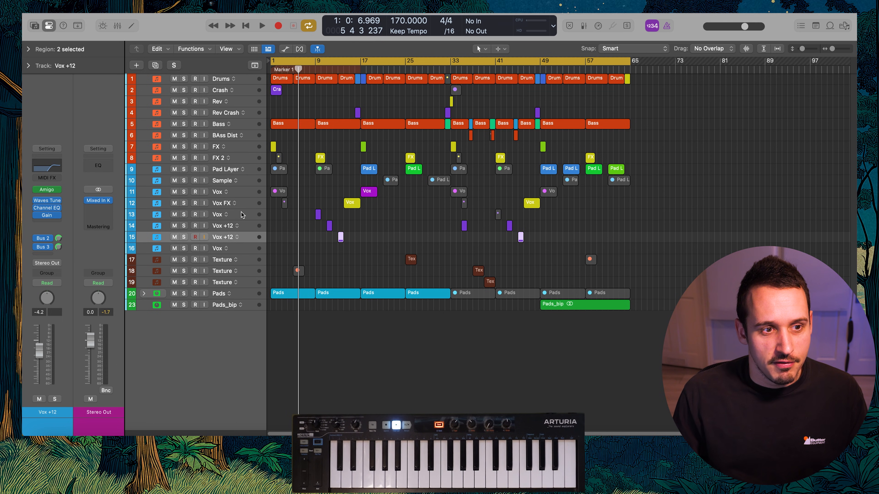
Solo the Drums track and compare its sound with the Channel EQ bypassed and active
{"action": "left_click", "coordinate": [223, 83]}
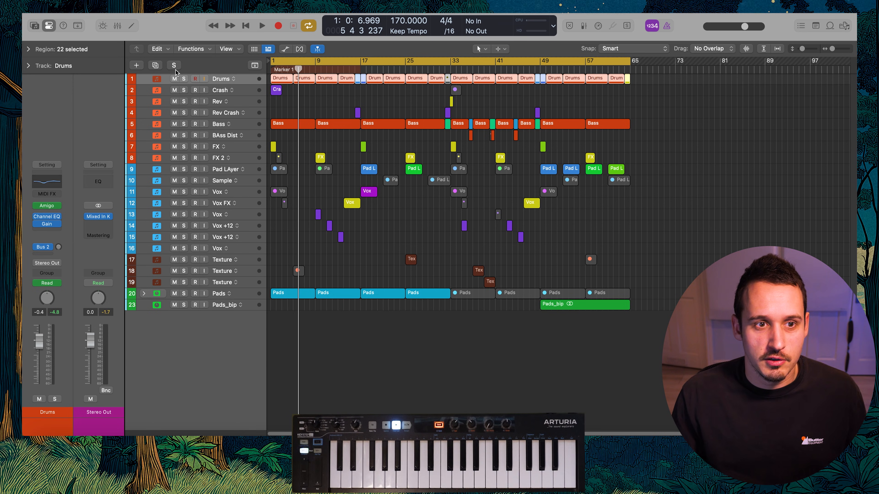
{"action": "left_click", "coordinate": [184, 79]}
{"action": "key", "text": "space"}
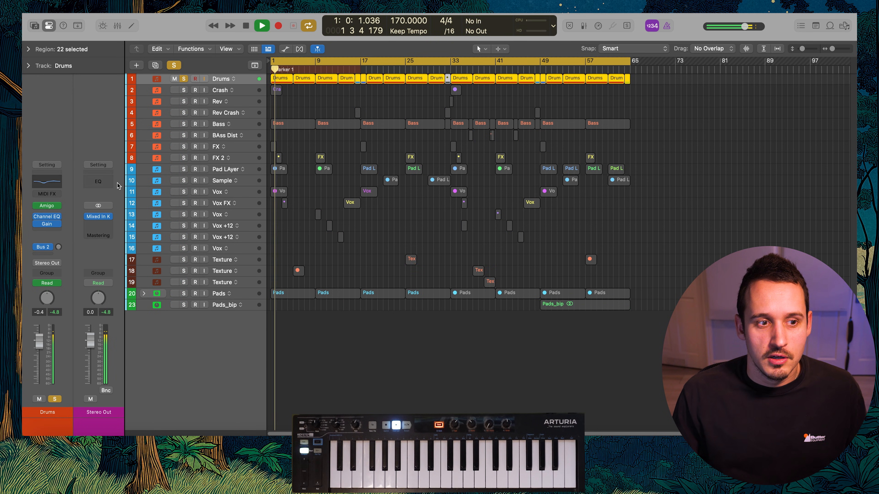
{"action": "left_click", "coordinate": [47, 217]}
{"action": "key", "text": "space"}
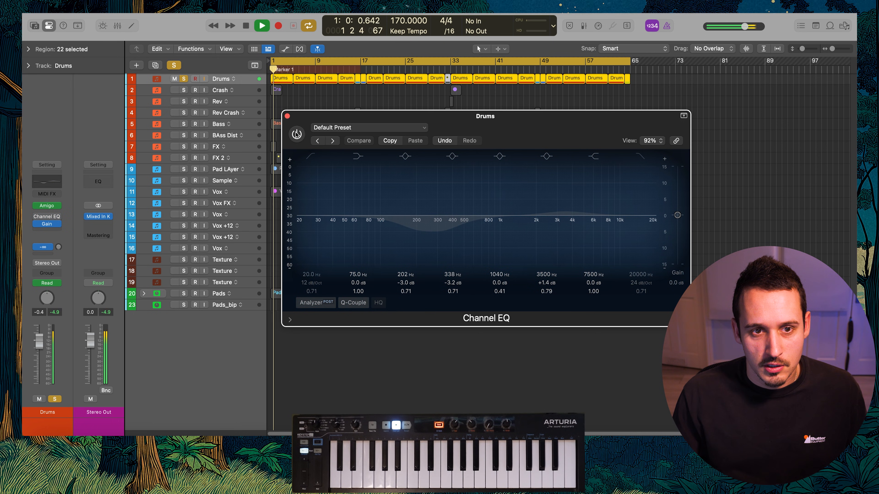
{"action": "left_click", "coordinate": [296, 134]}
{"action": "left_click", "coordinate": [287, 116]}
{"action": "key", "text": "space"}
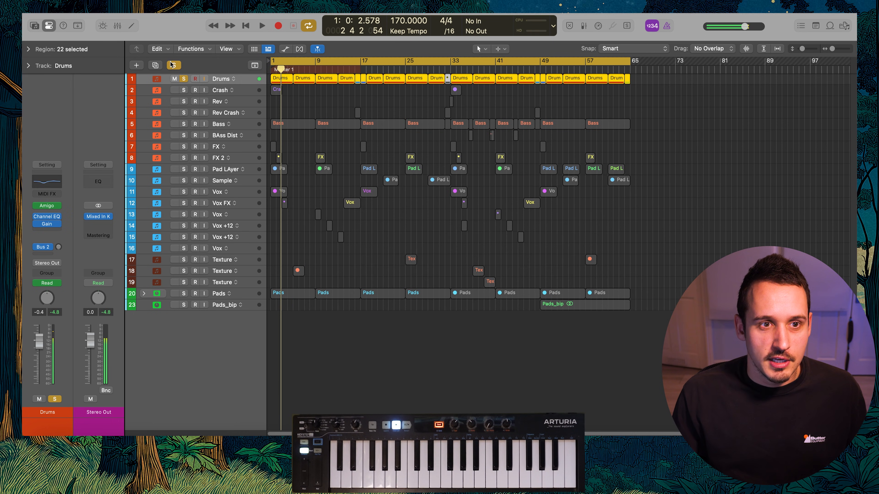
Solo the Pads with the Drums, examine the Pads Channel EQ curve during playback and clear all solos
{"action": "left_click", "coordinate": [173, 65]}
{"action": "left_click", "coordinate": [185, 294]}
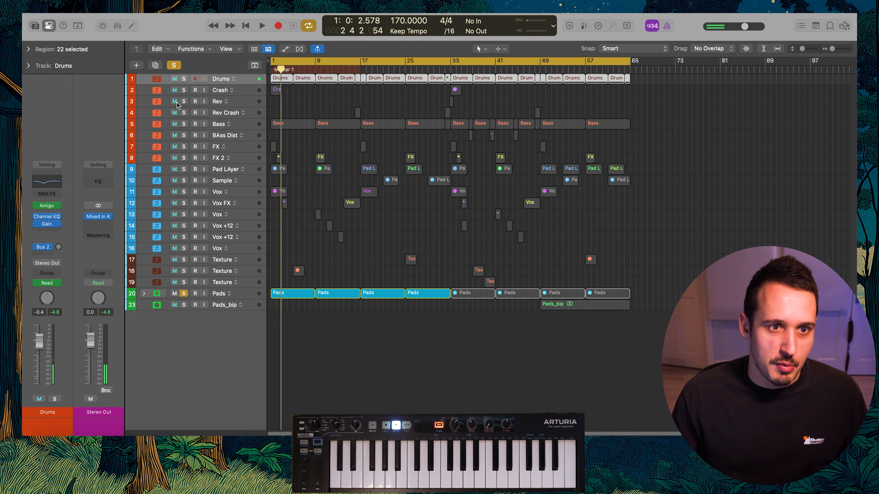
{"action": "key", "text": "space"}
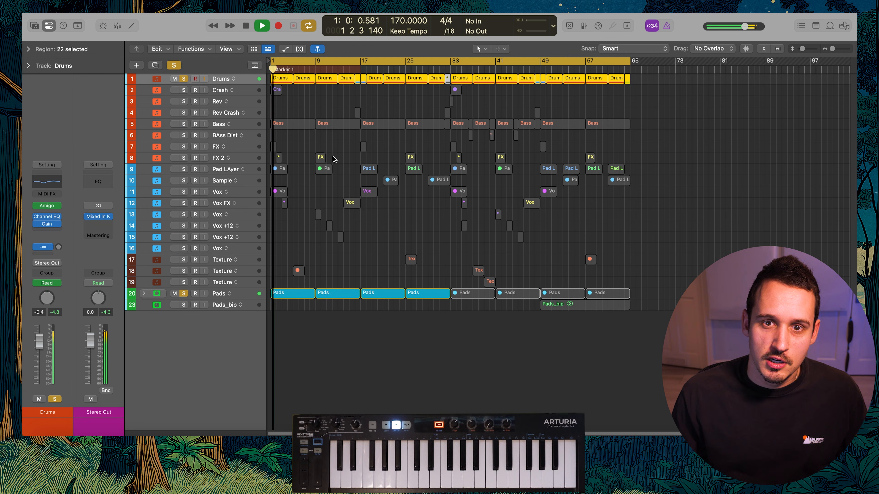
{"action": "left_click", "coordinate": [228, 292]}
{"action": "left_click", "coordinate": [47, 229]}
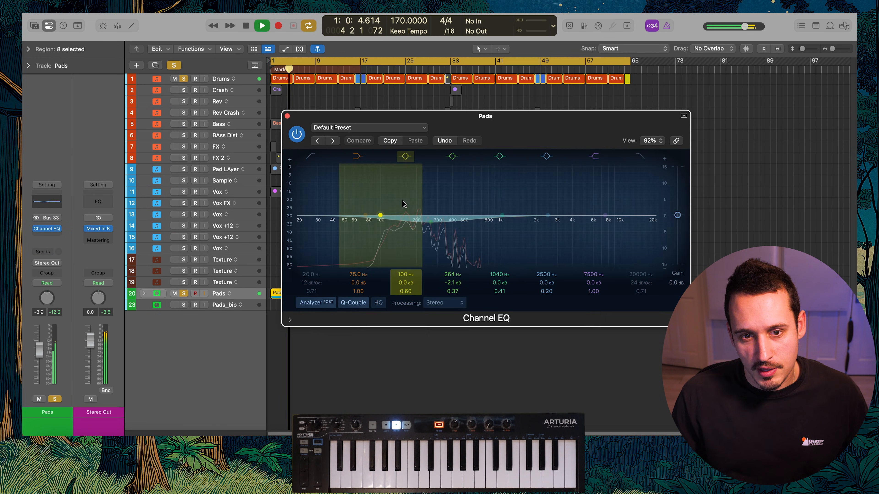
{"action": "key", "text": "space"}
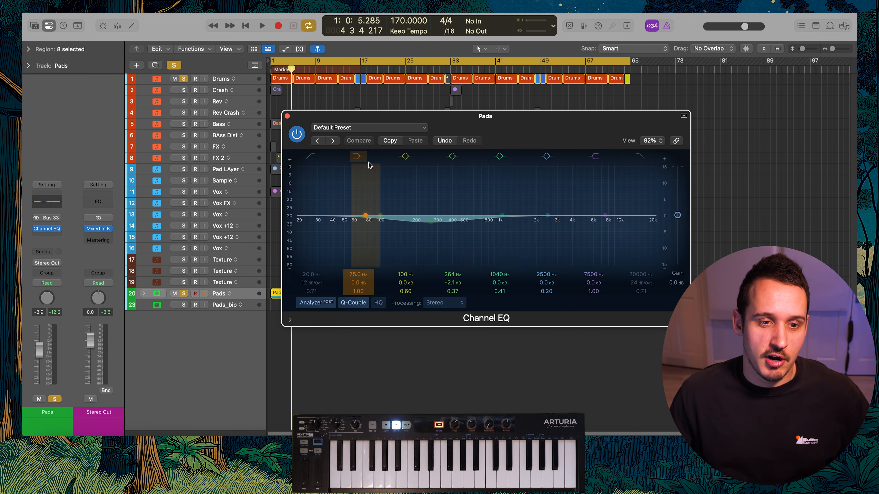
{"action": "left_click", "coordinate": [287, 117]}
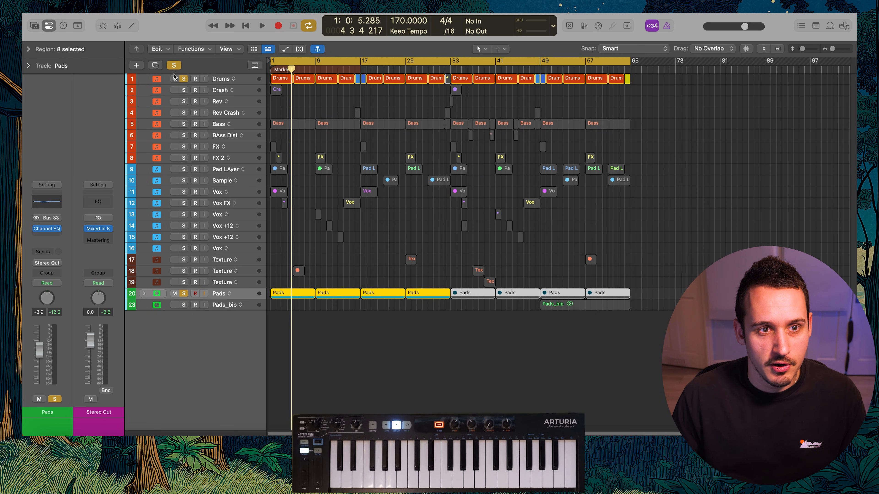
{"action": "left_click", "coordinate": [174, 65]}
Step back up through the tracks to FX 2 and examine their EQ curves and plugin chains
{"action": "key", "text": "Up"}
{"action": "key", "text": "Up"}
{"action": "key", "text": "Up"}
{"action": "key", "text": "Up"}
{"action": "key", "text": "Up"}
{"action": "key", "text": "Up"}
{"action": "key", "text": "Up"}
{"action": "key", "text": "Up"}
{"action": "key", "text": "Up"}
{"action": "key", "text": "Up"}
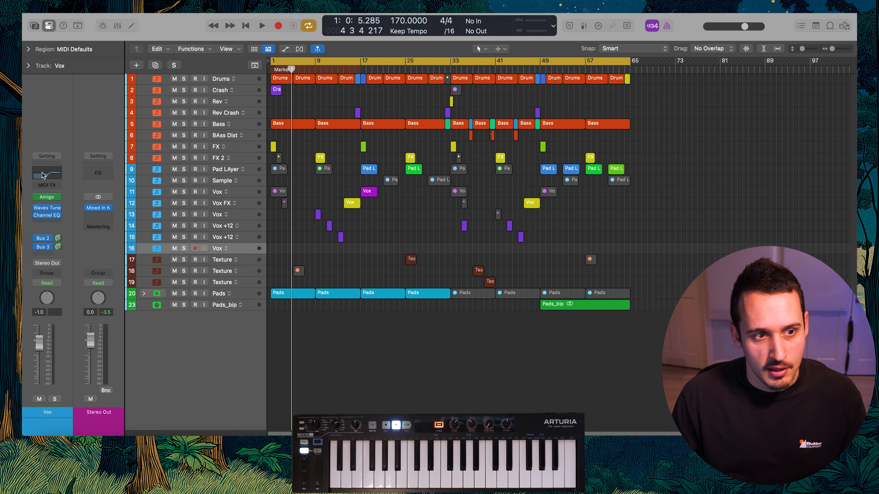
{"action": "key", "text": "Up"}
{"action": "key", "text": "Up"}
{"action": "key", "text": "Up"}
{"action": "key", "text": "Up"}
{"action": "key", "text": "Up"}
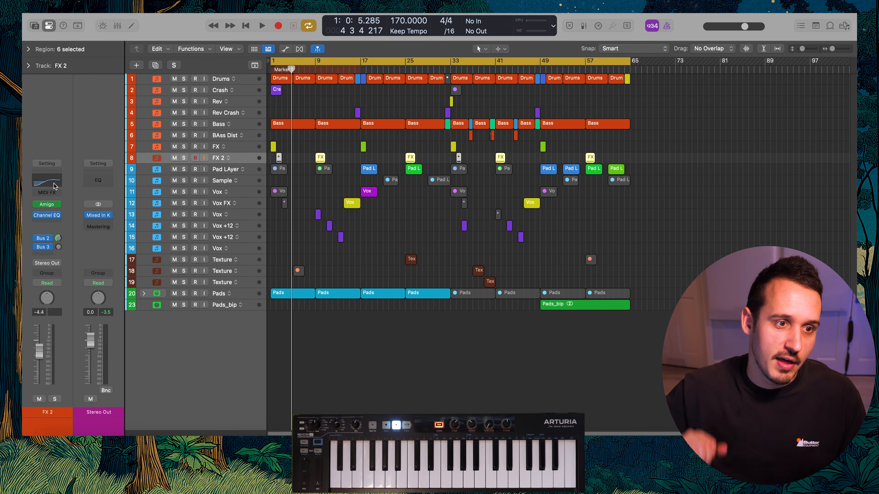